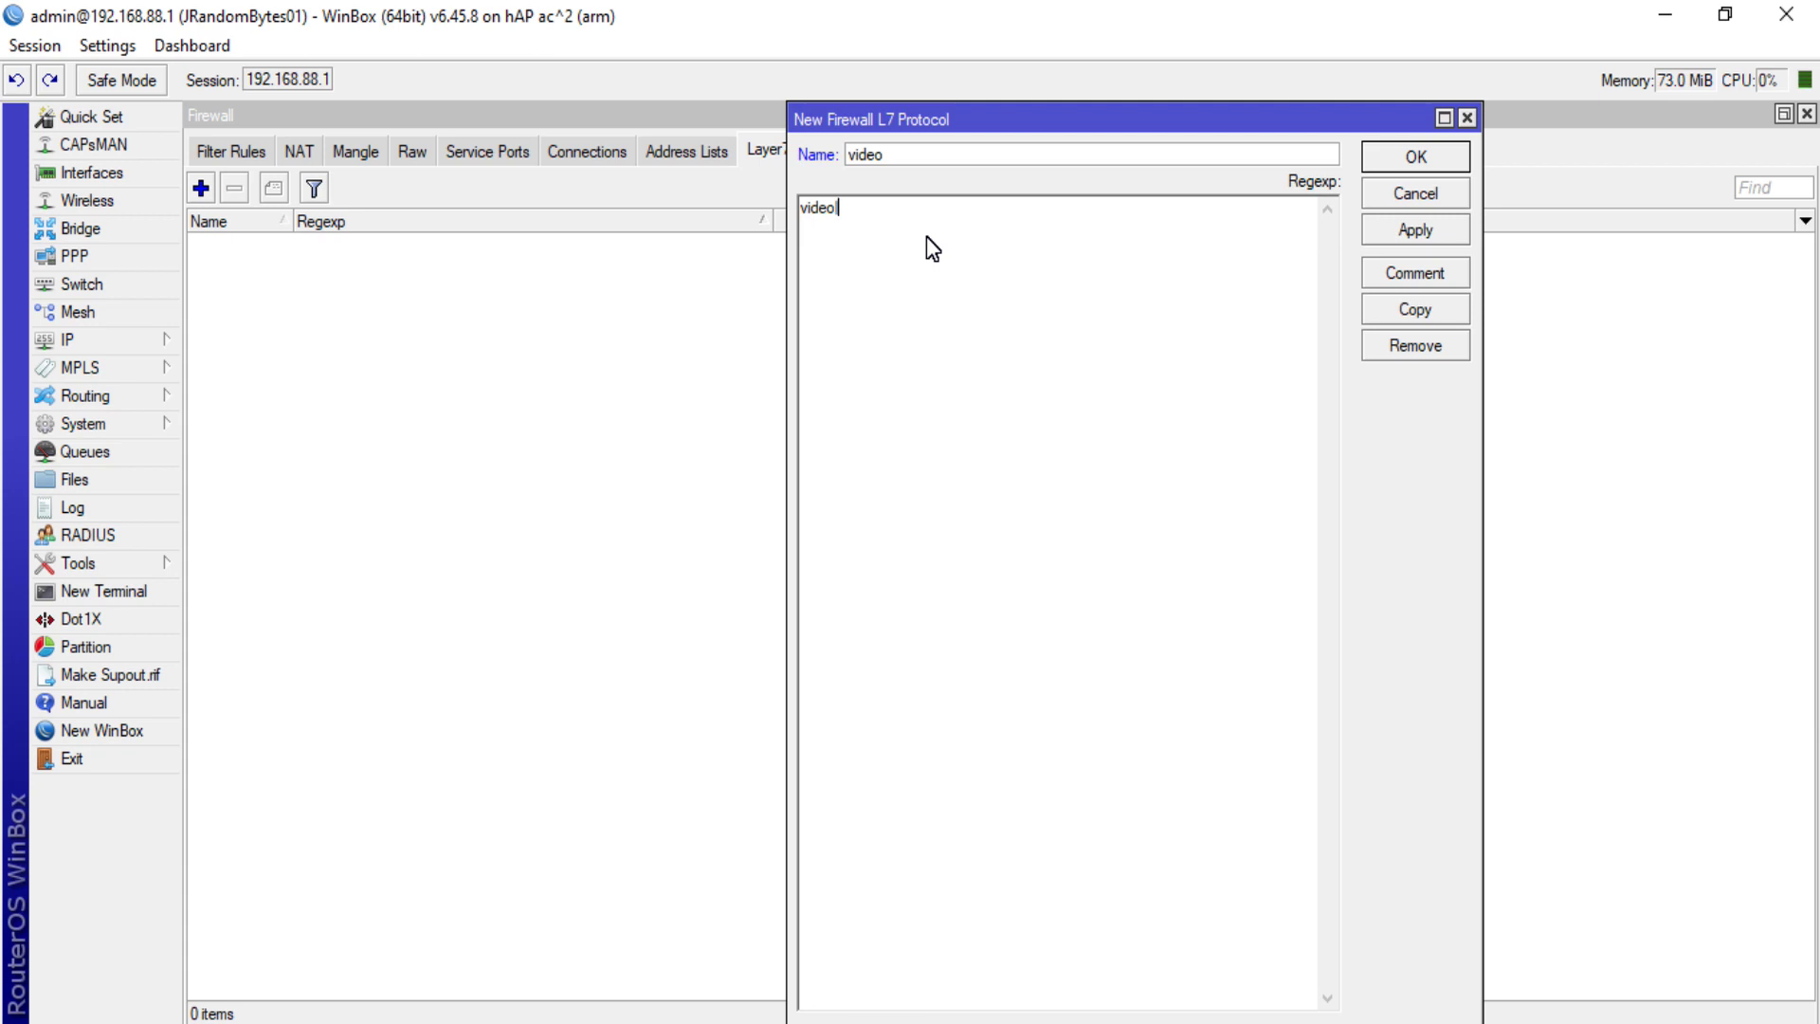
- Complete the video L7 protocol's regexp as video|videoplayback and save the entry
text(|videoplayback)
double_click(969, 213)
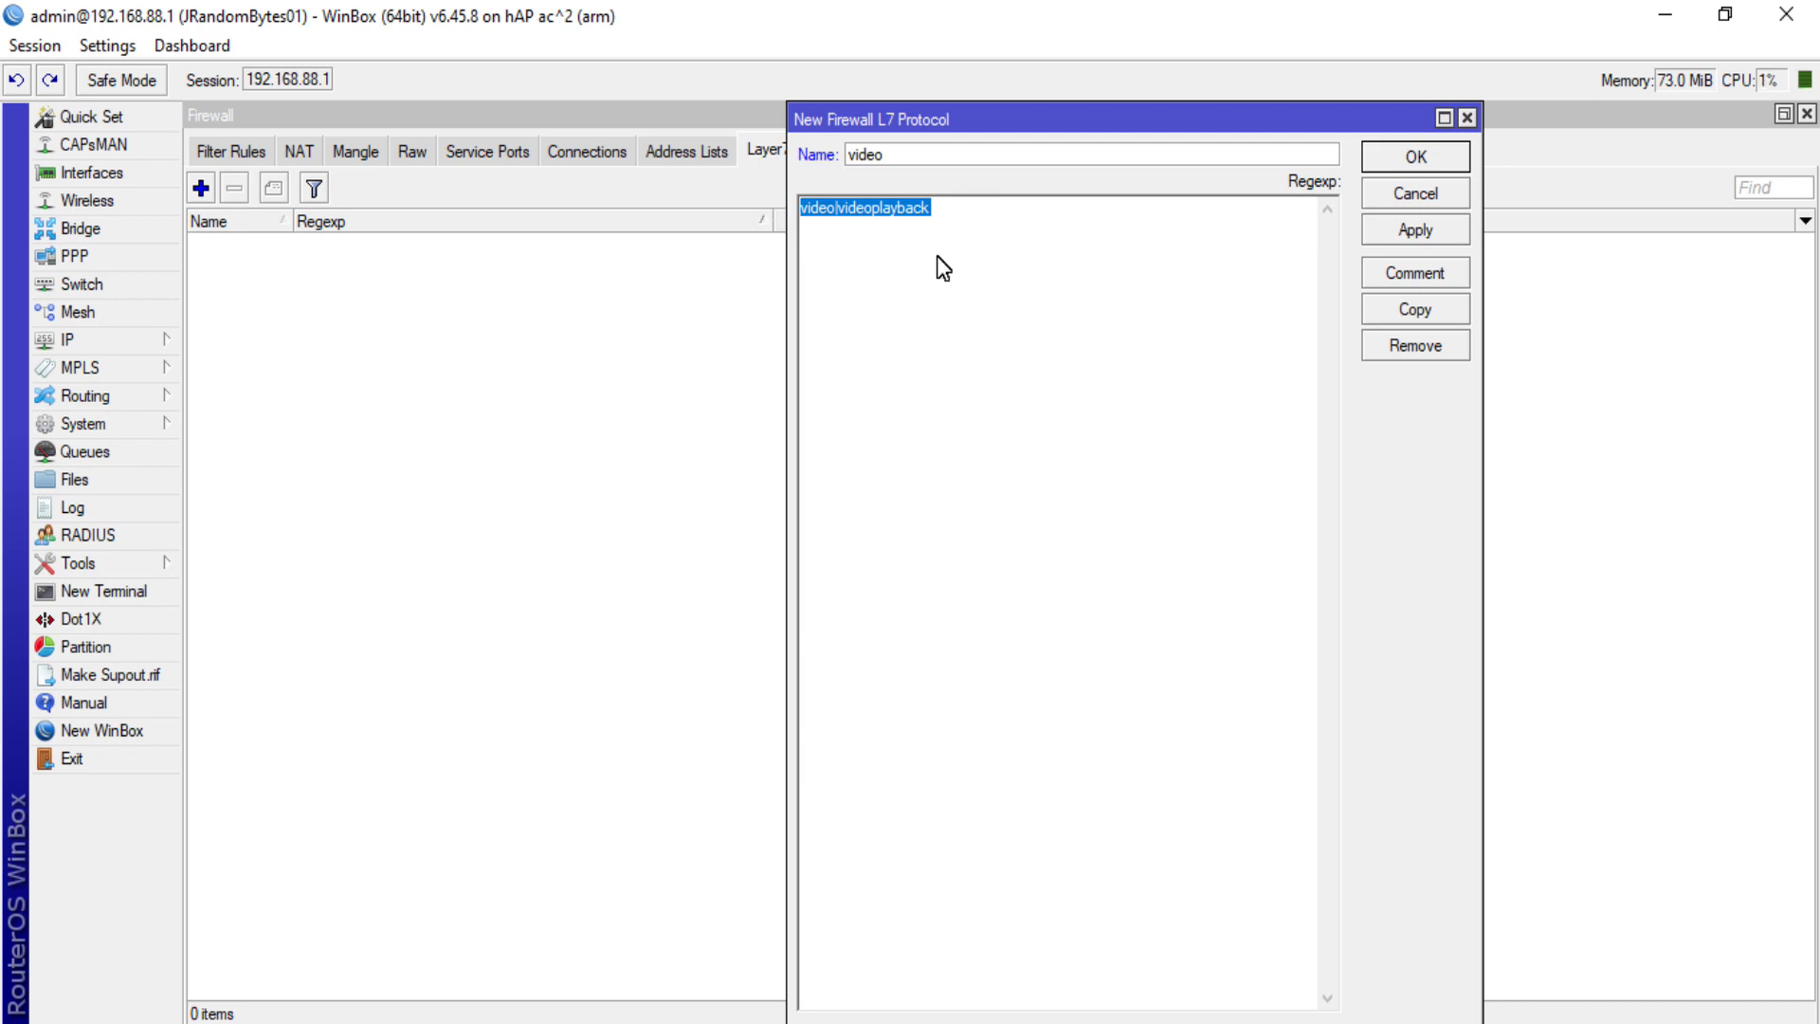
click(1394, 231)
click(1413, 159)
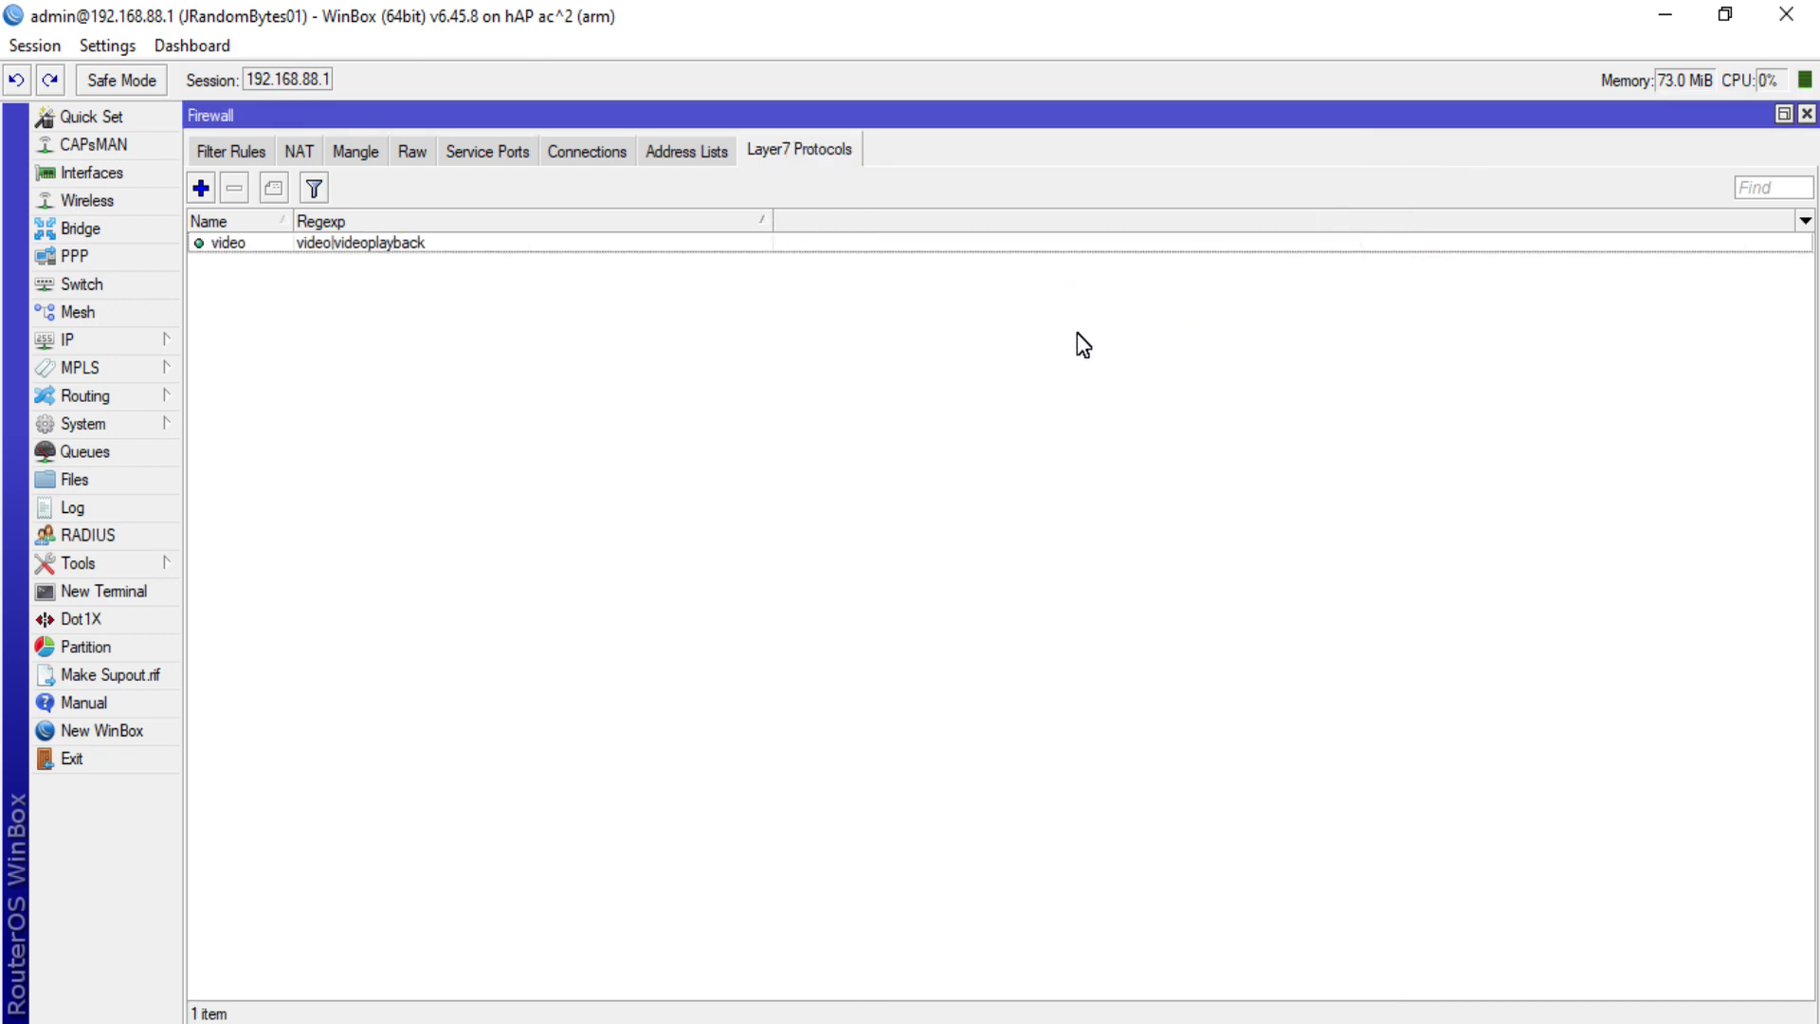
- Create a firewall mangle rule with chain forward and out interface ether1
click(1130, 1011)
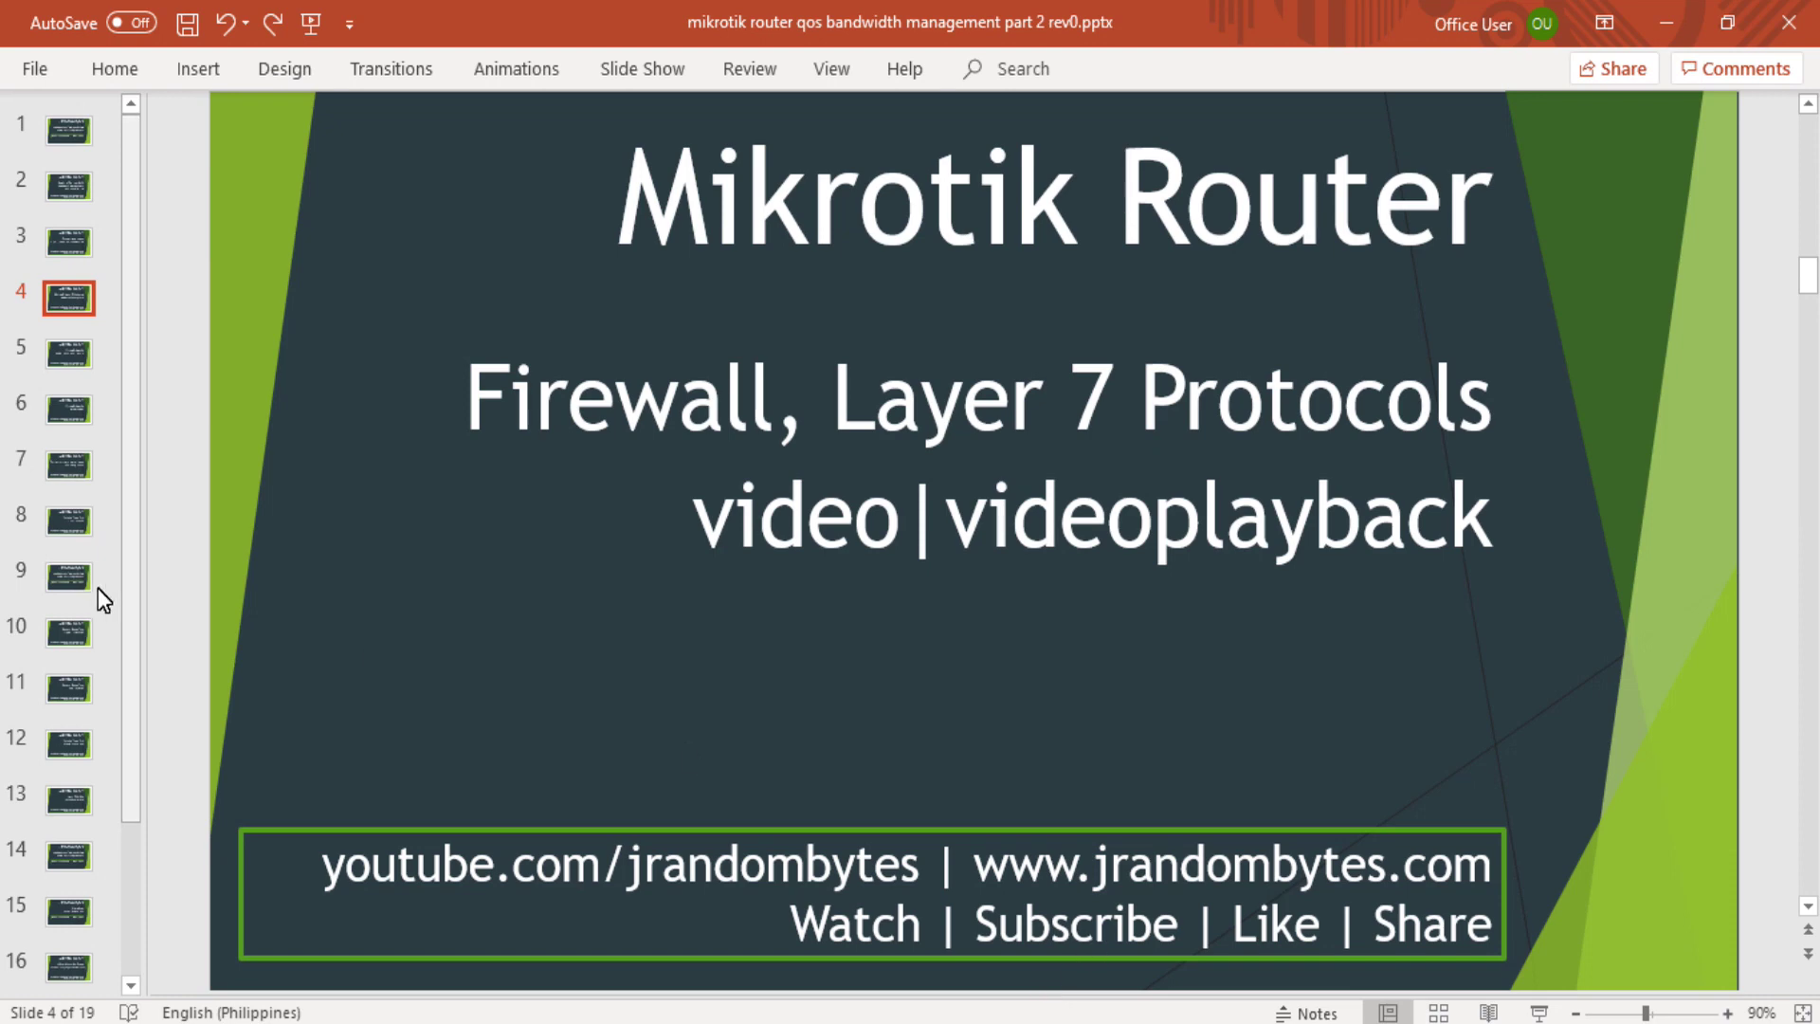
click(55, 344)
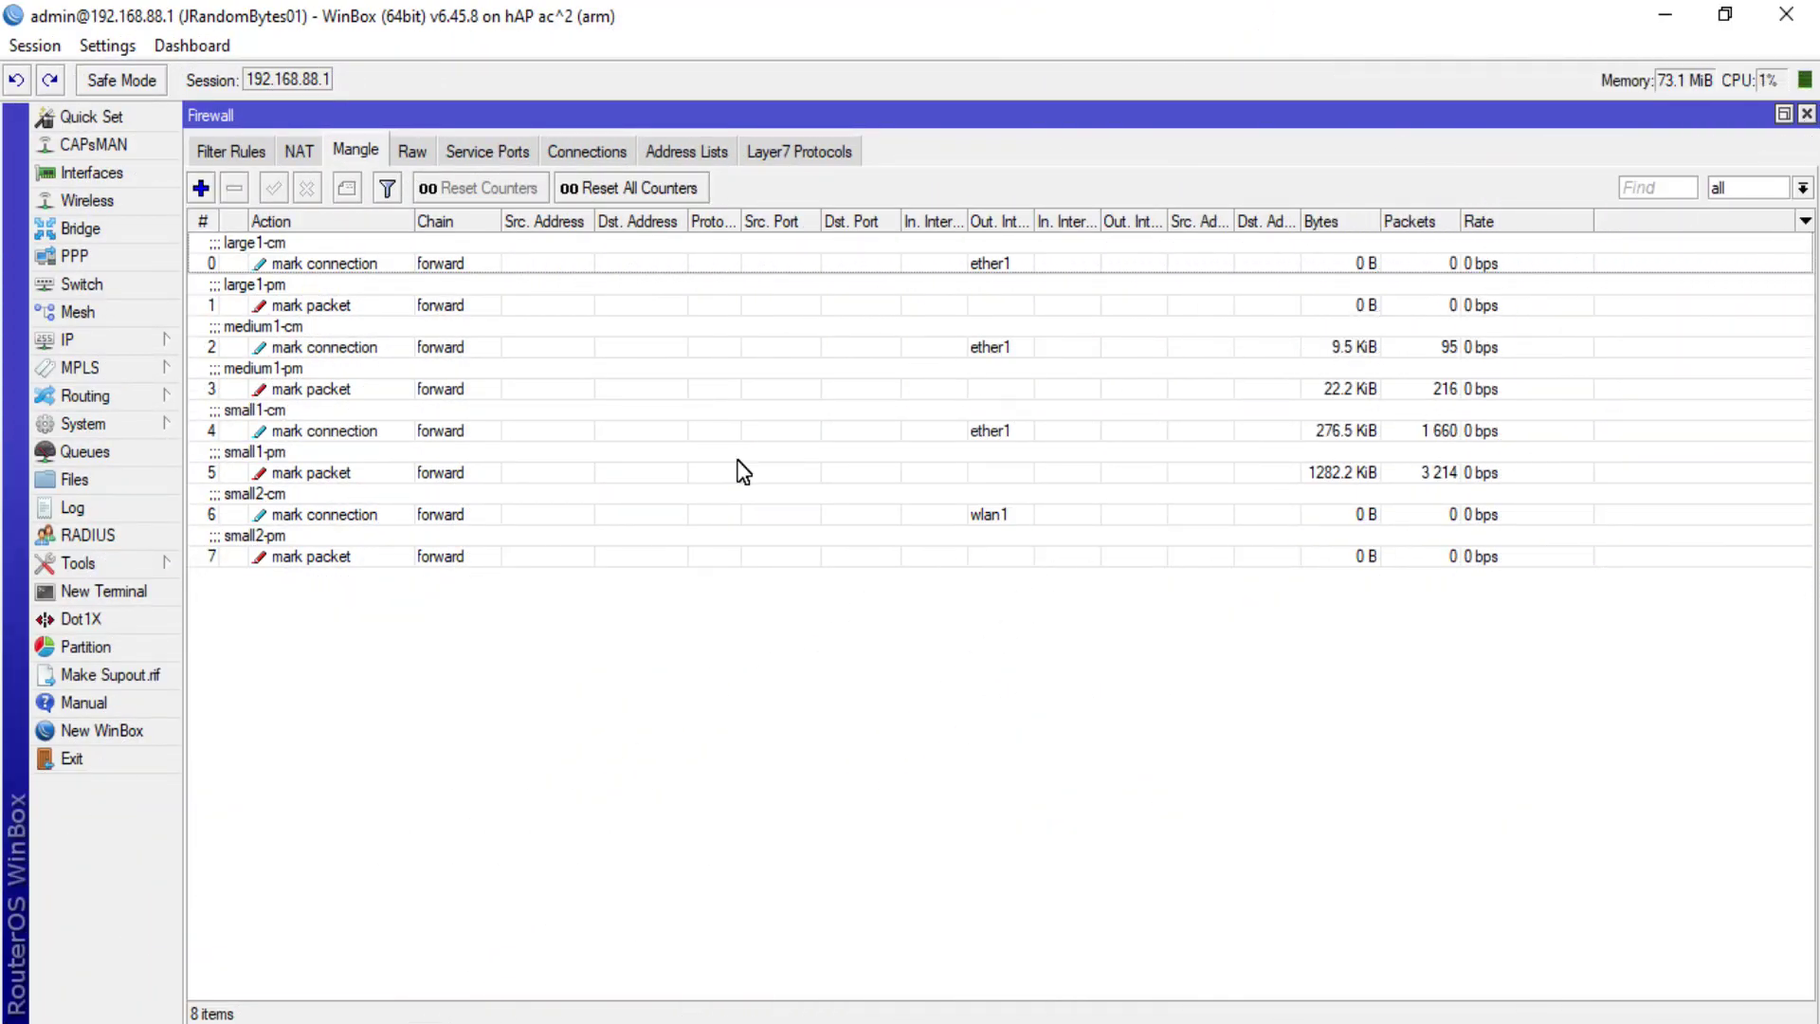
click(202, 188)
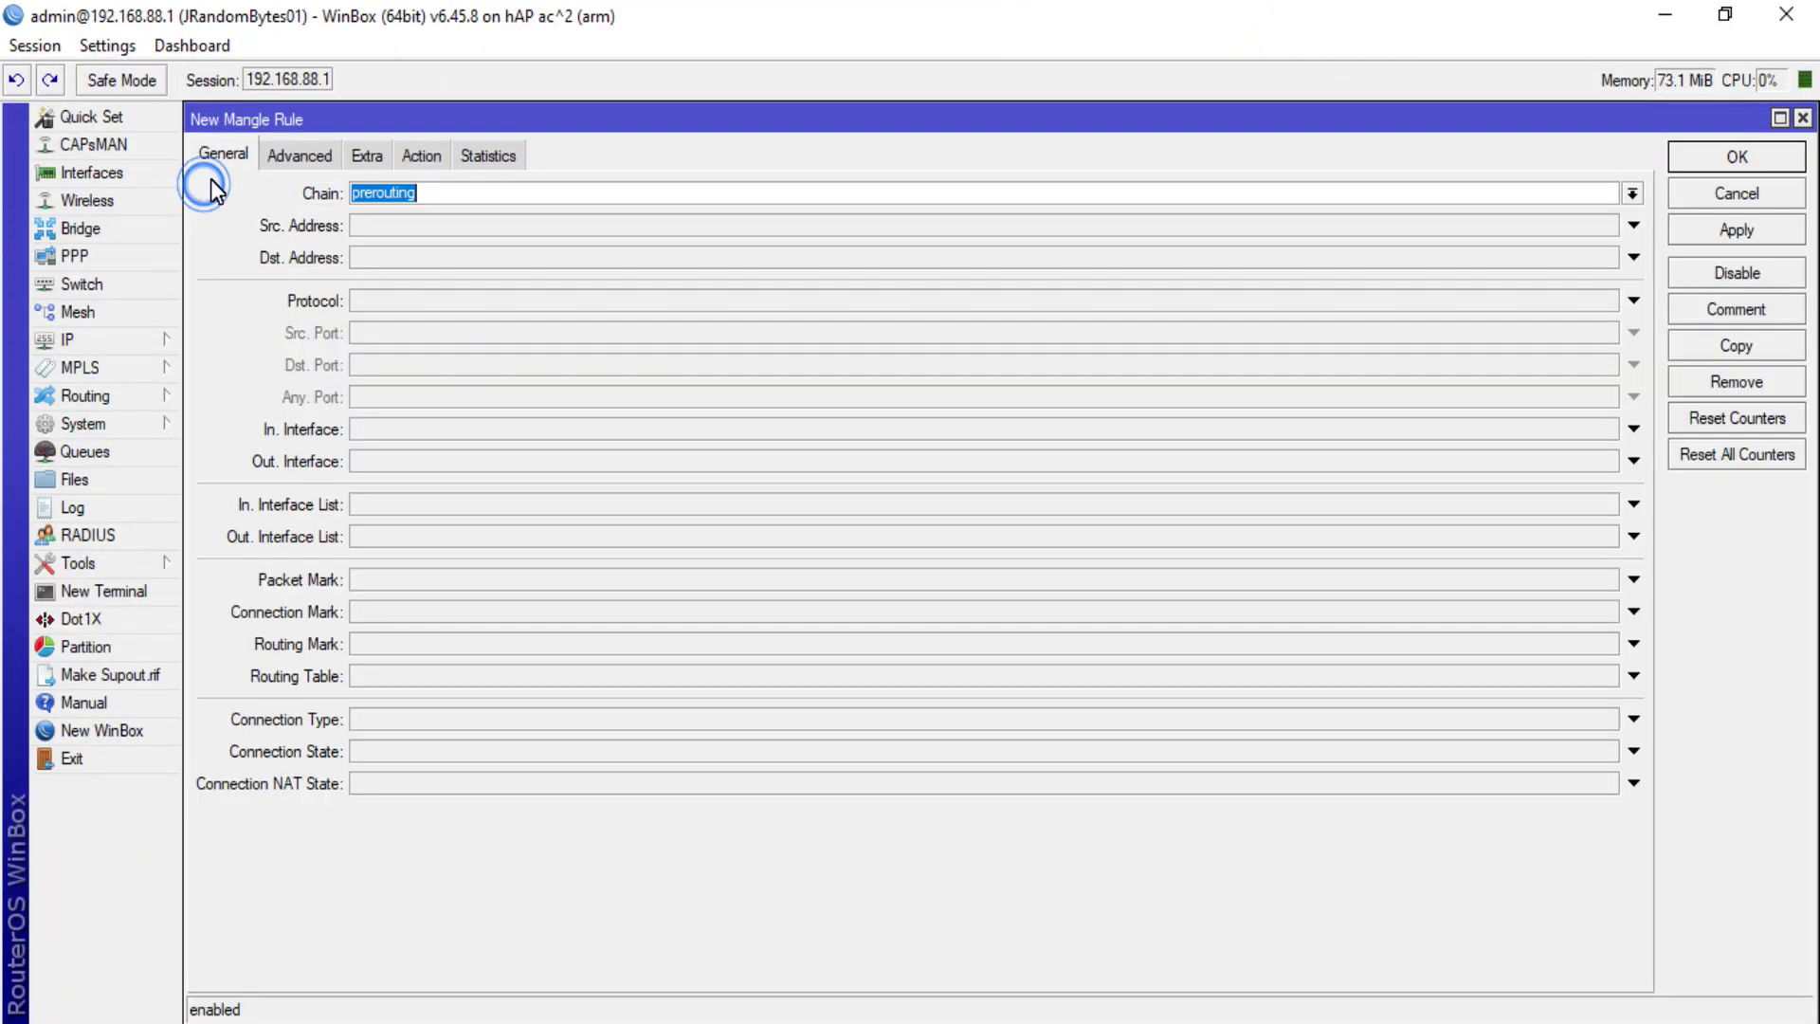
click(1632, 194)
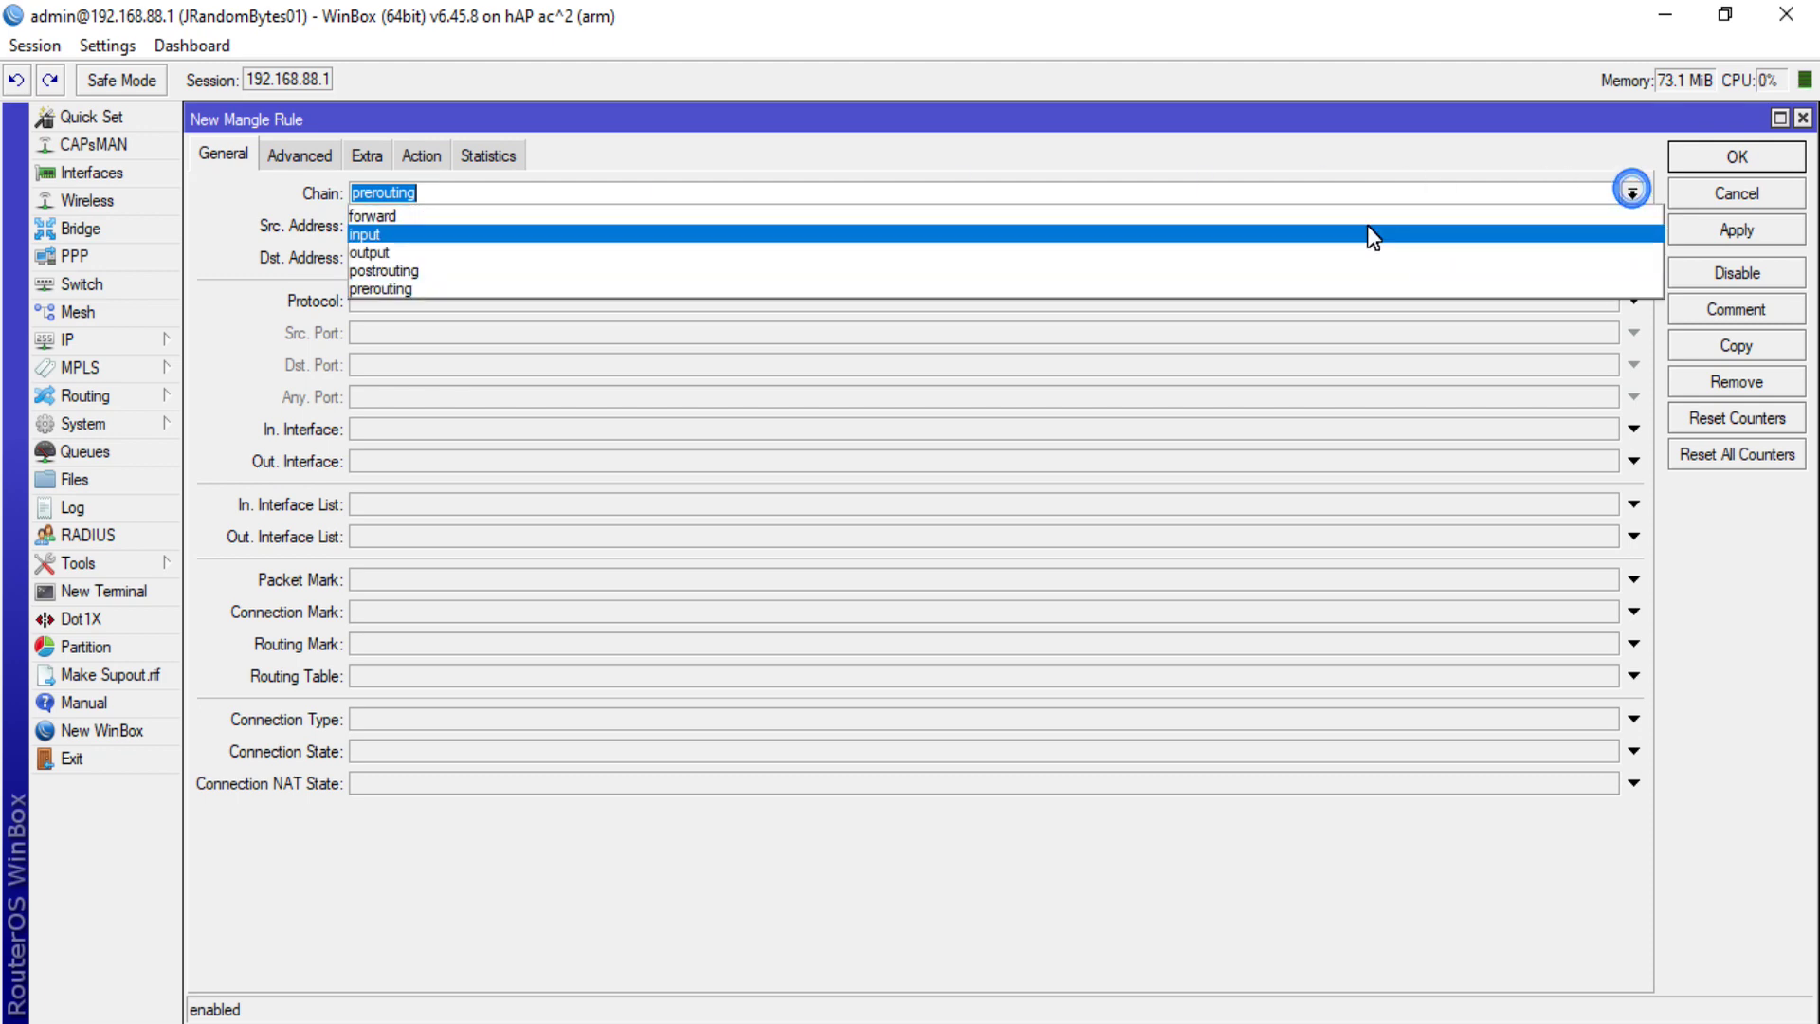
click(1367, 211)
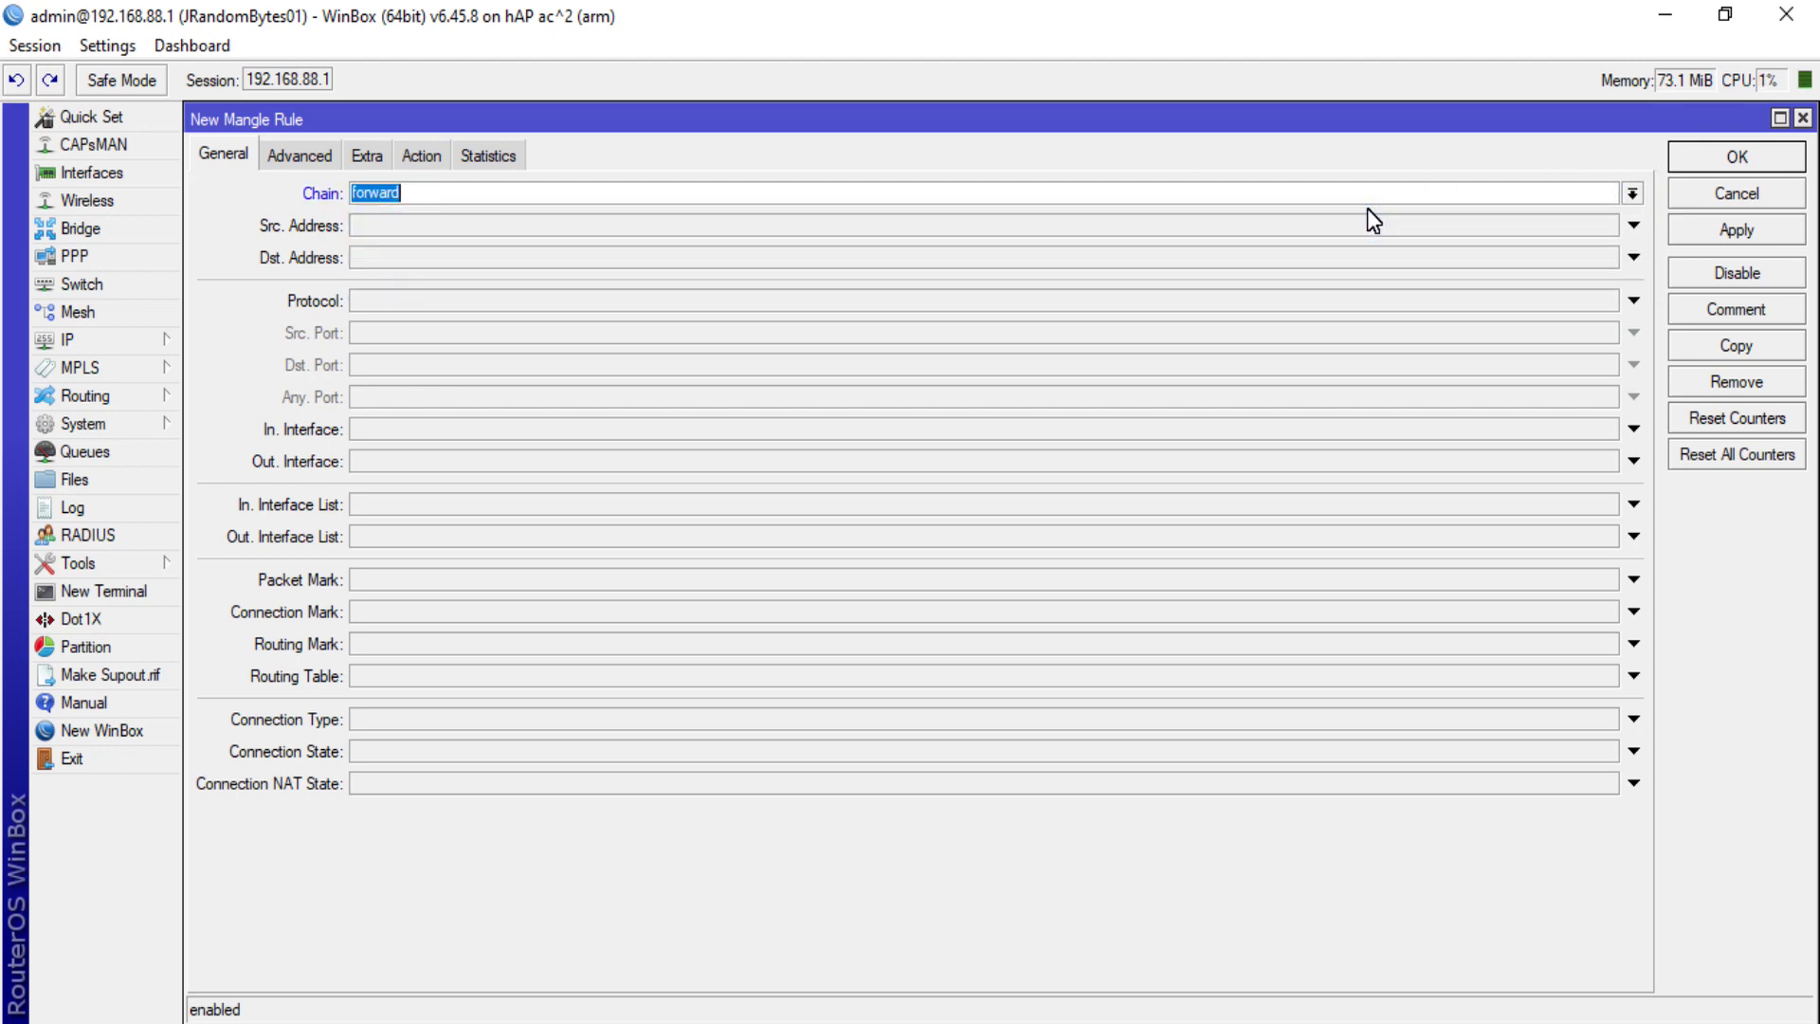
click(546, 464)
click(572, 457)
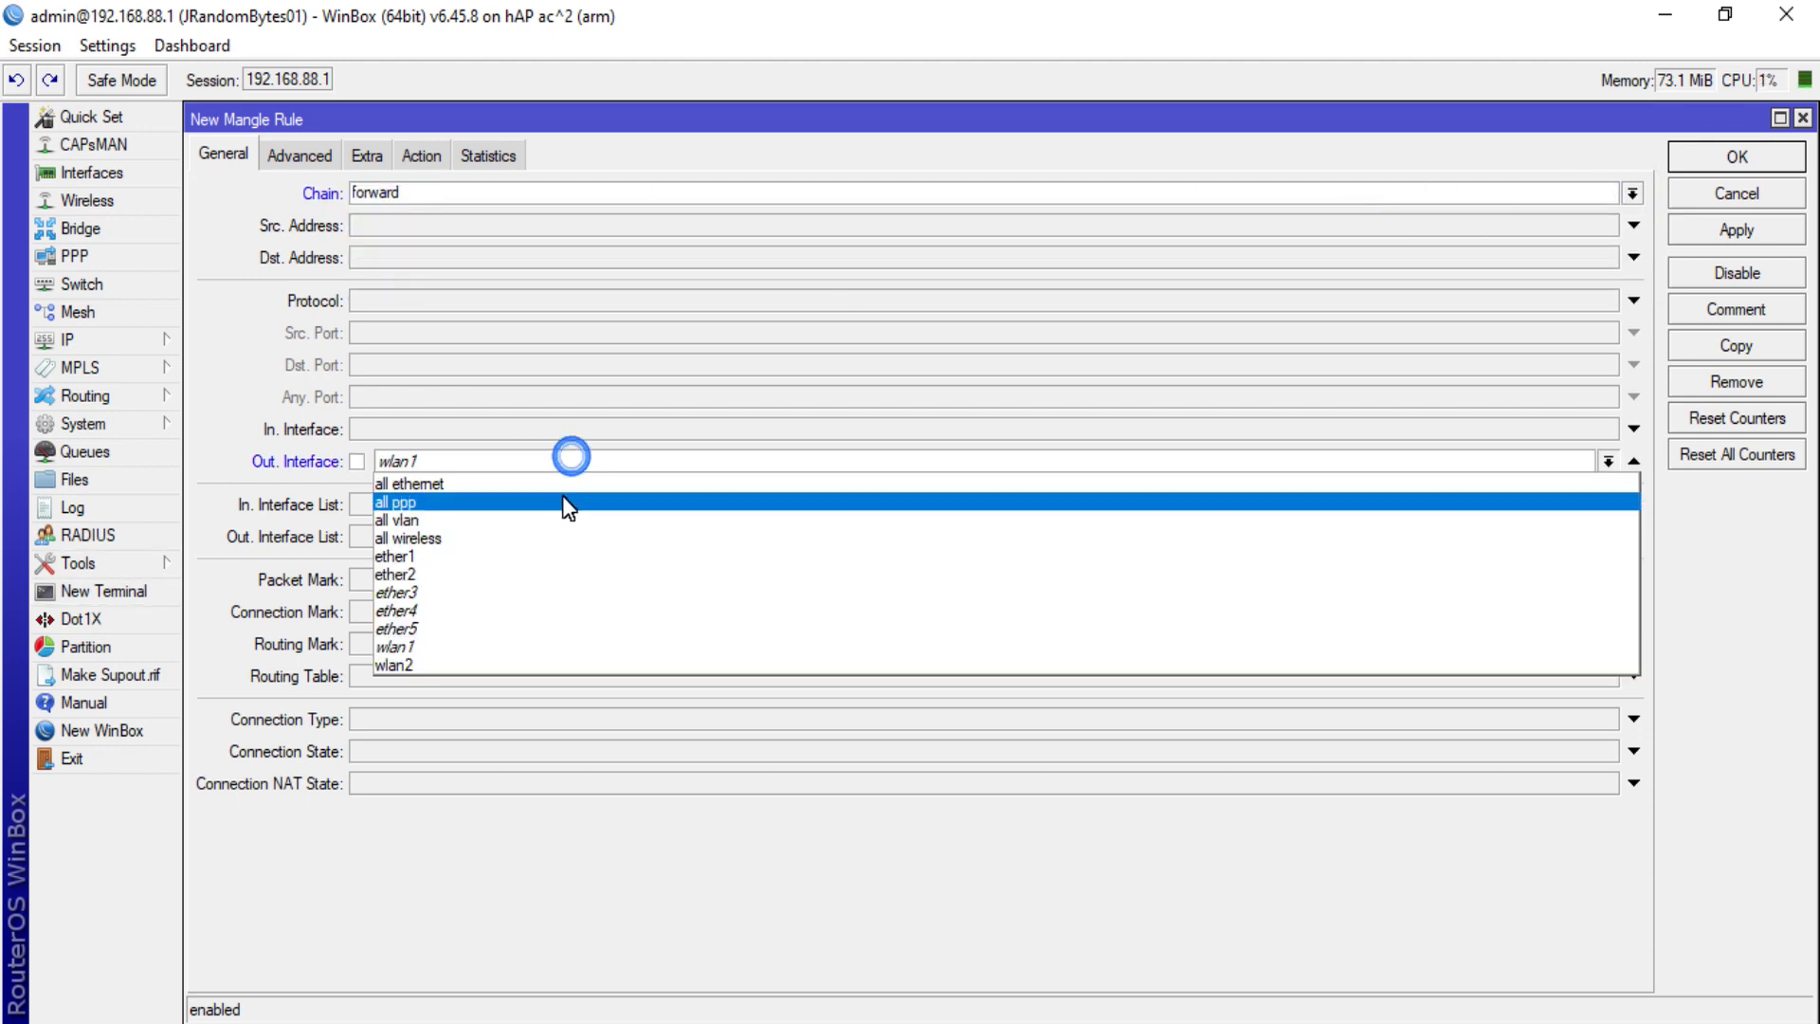
click(544, 555)
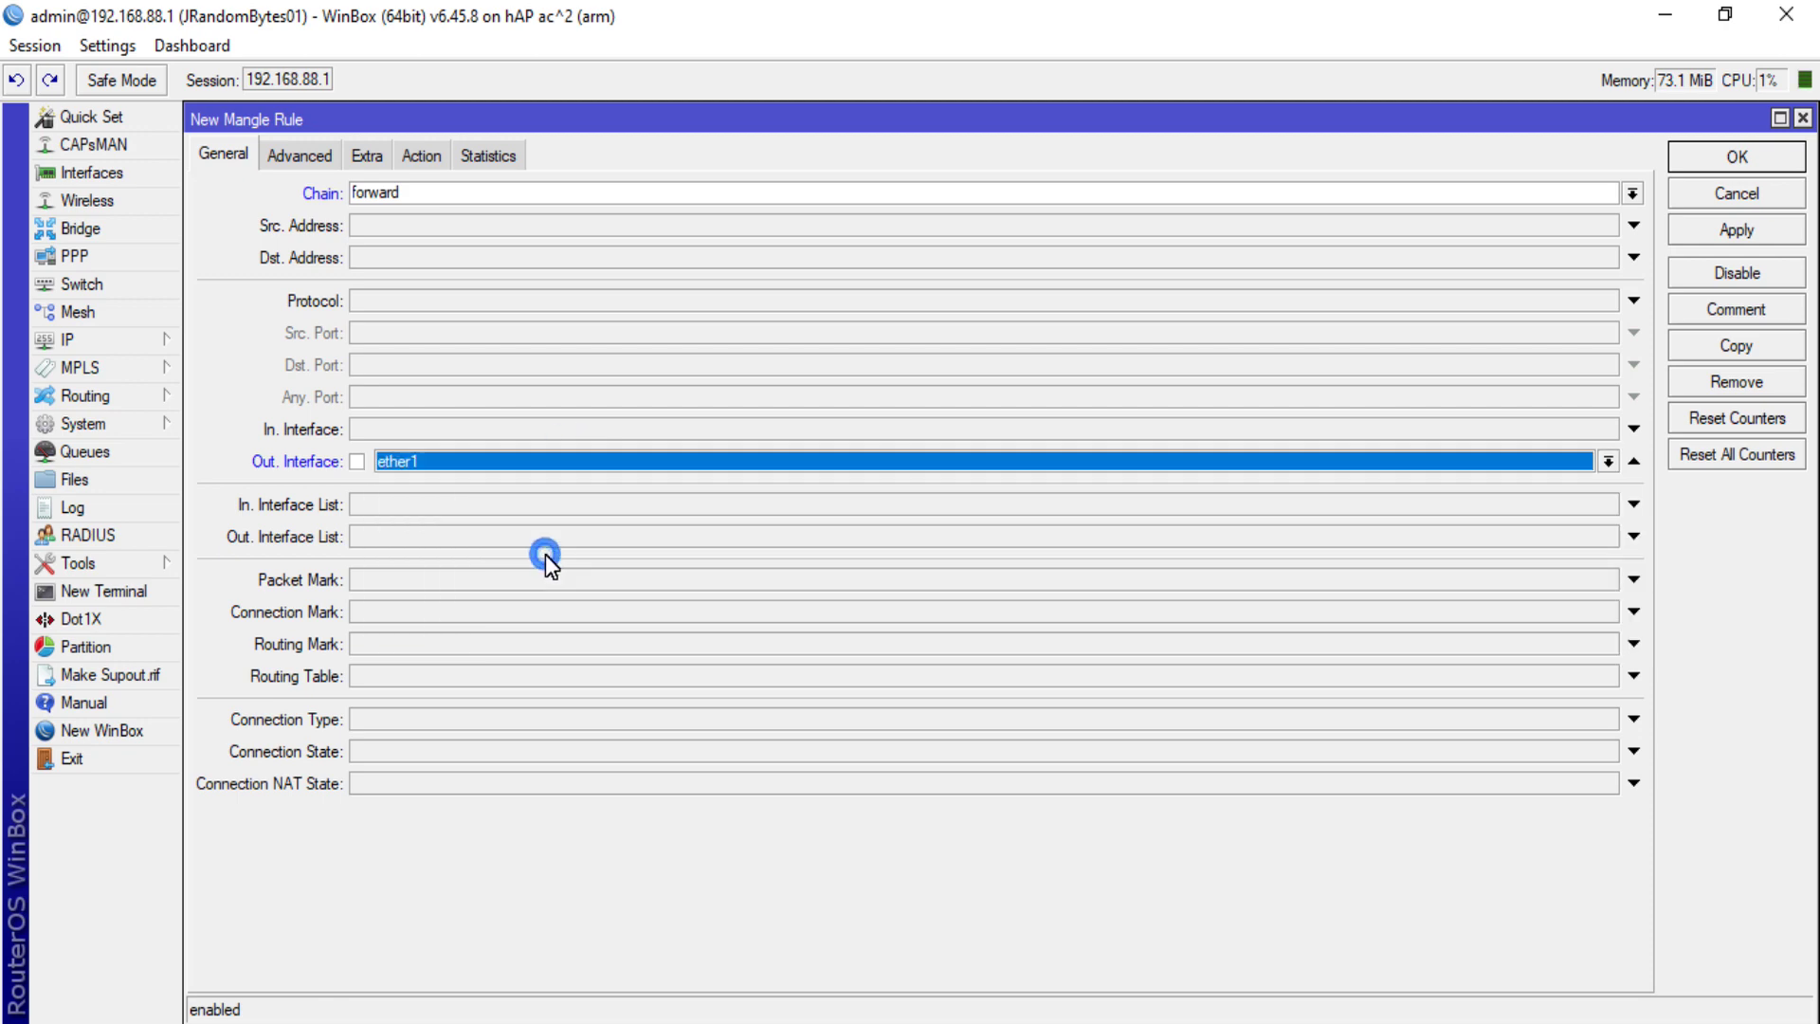
- Set the new mangle rule to match the Layer7 protocol video
click(287, 156)
click(455, 268)
click(472, 266)
click(471, 264)
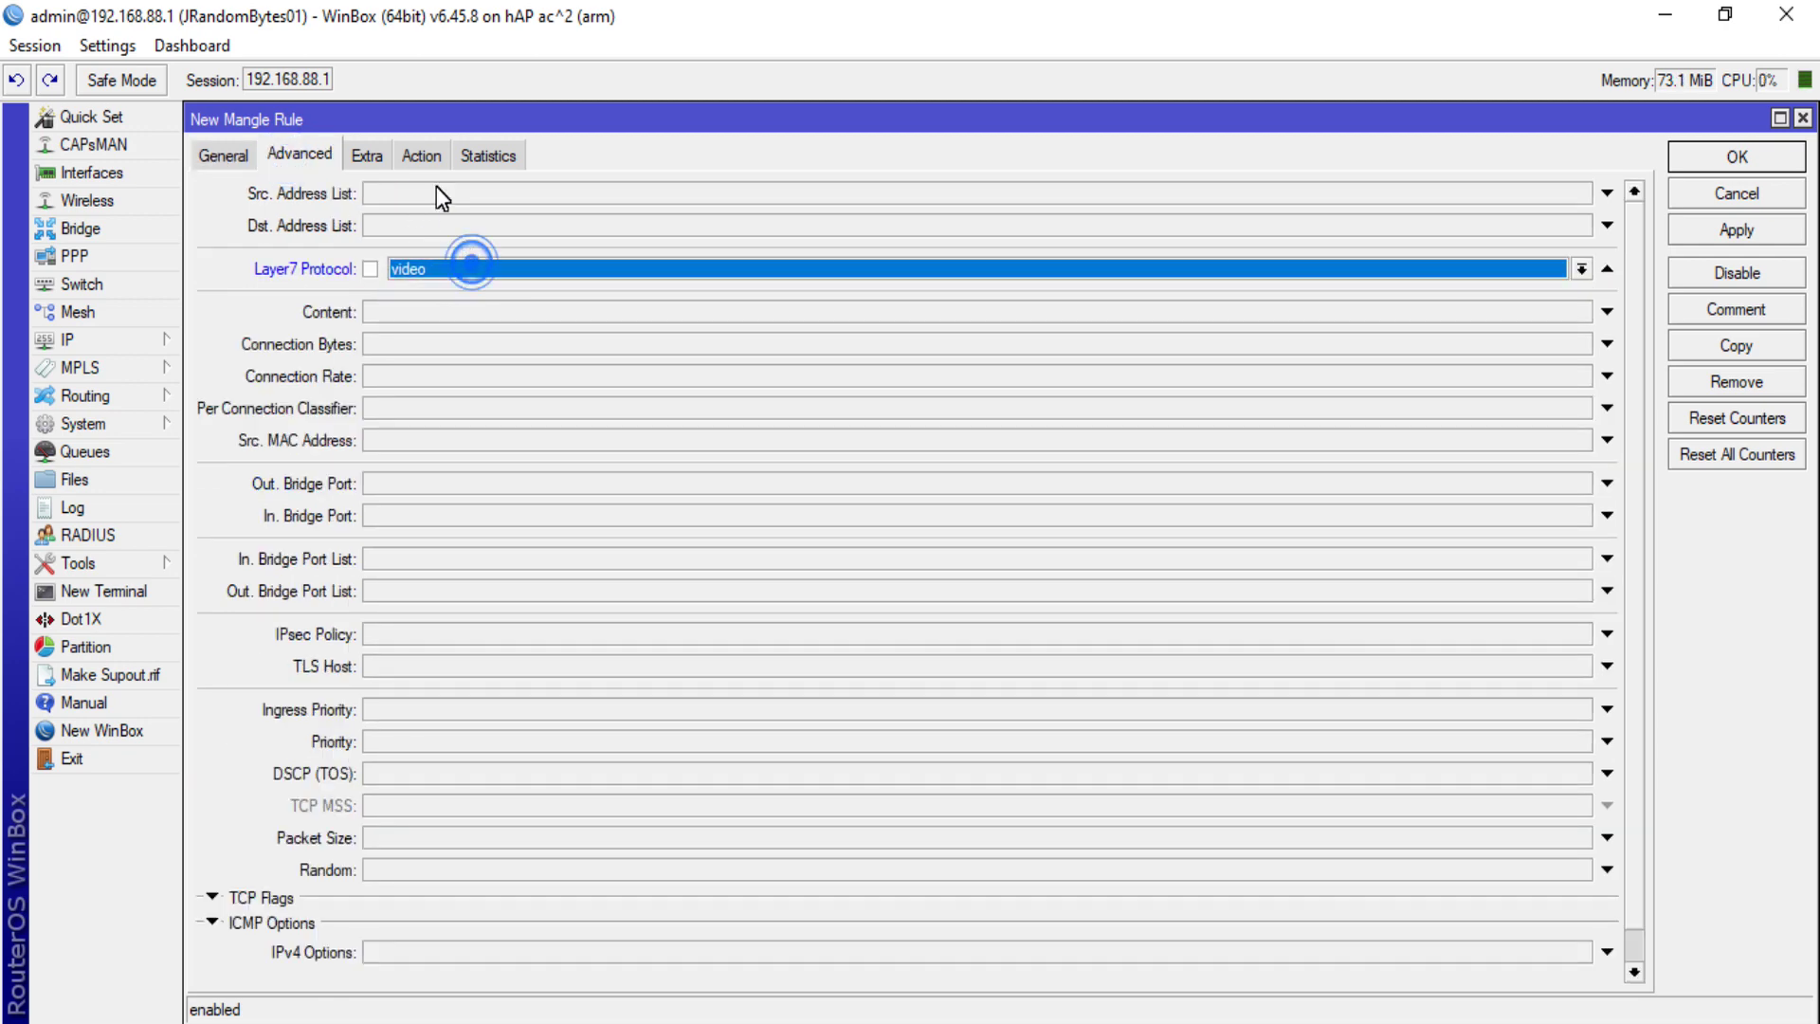
- Set the rule's action to mark connection with the new connection mark video1-cm
click(421, 156)
click(424, 190)
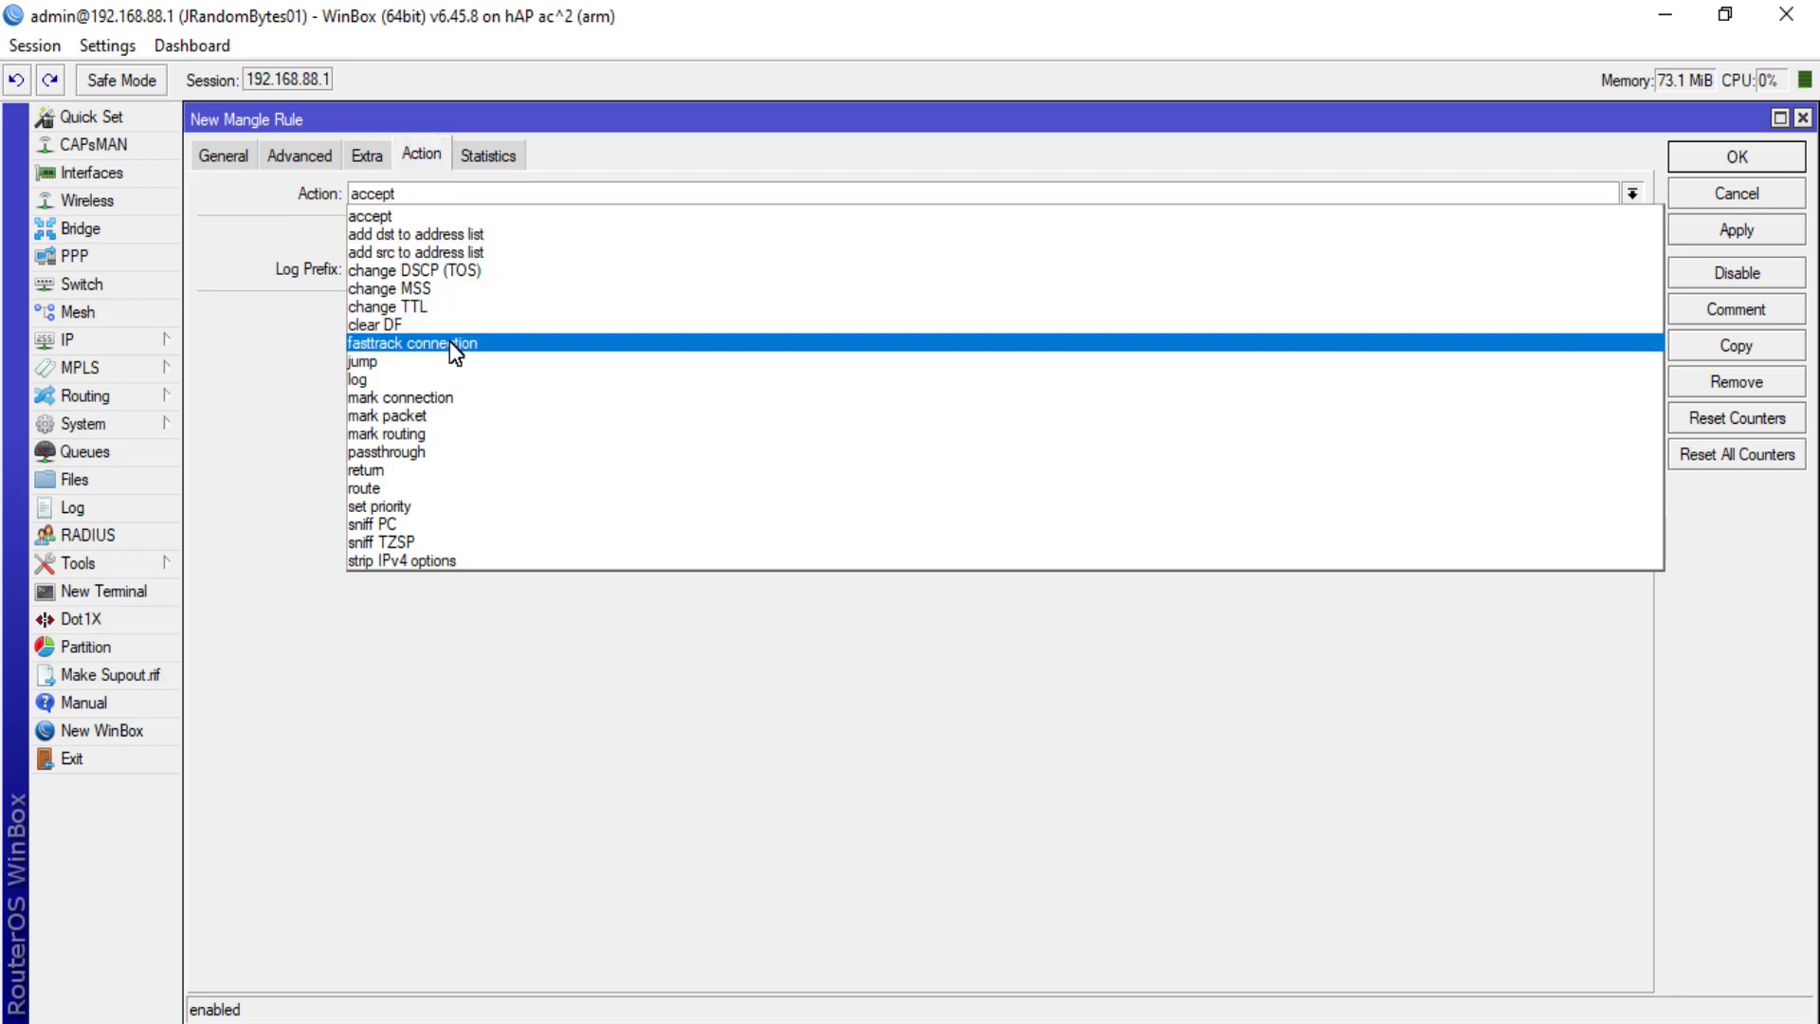
click(456, 396)
click(424, 316)
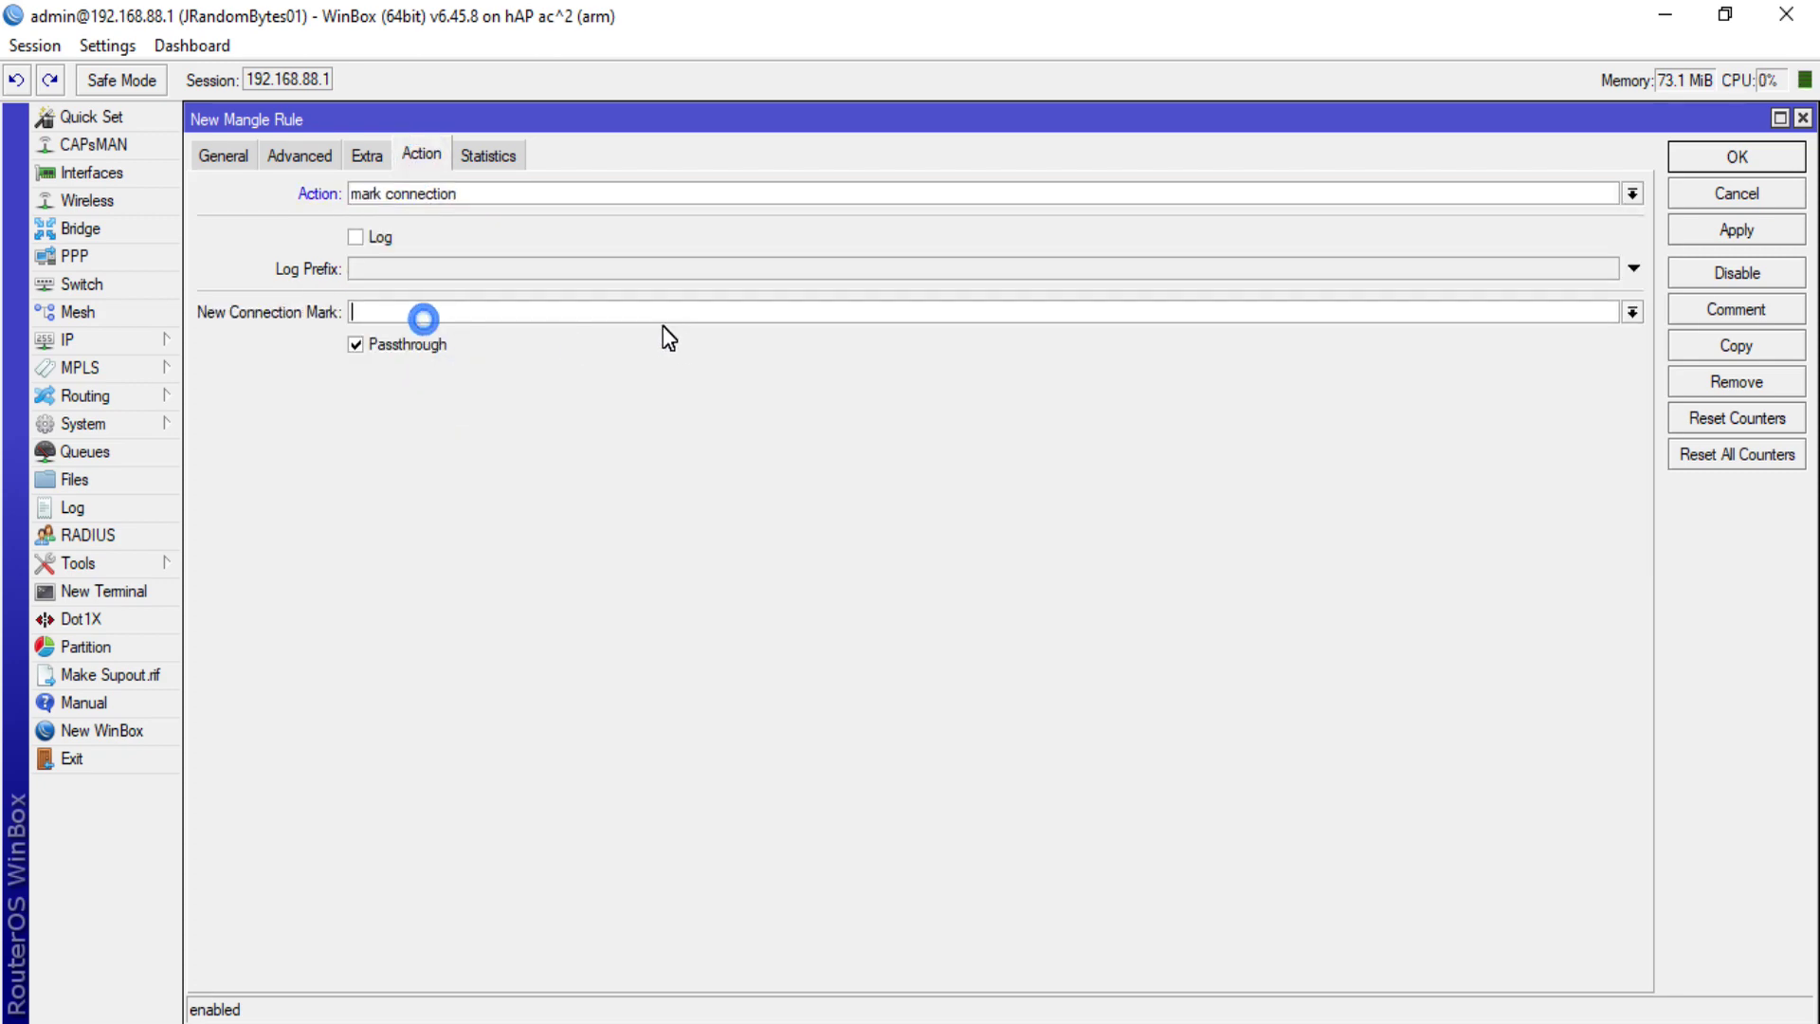
text(video1-cm)
- Reuse the connection mark video1-cm as the rule's comment and save the rule
click(432, 307)
drag(442, 305, 328, 298)
key(ctrl+c)
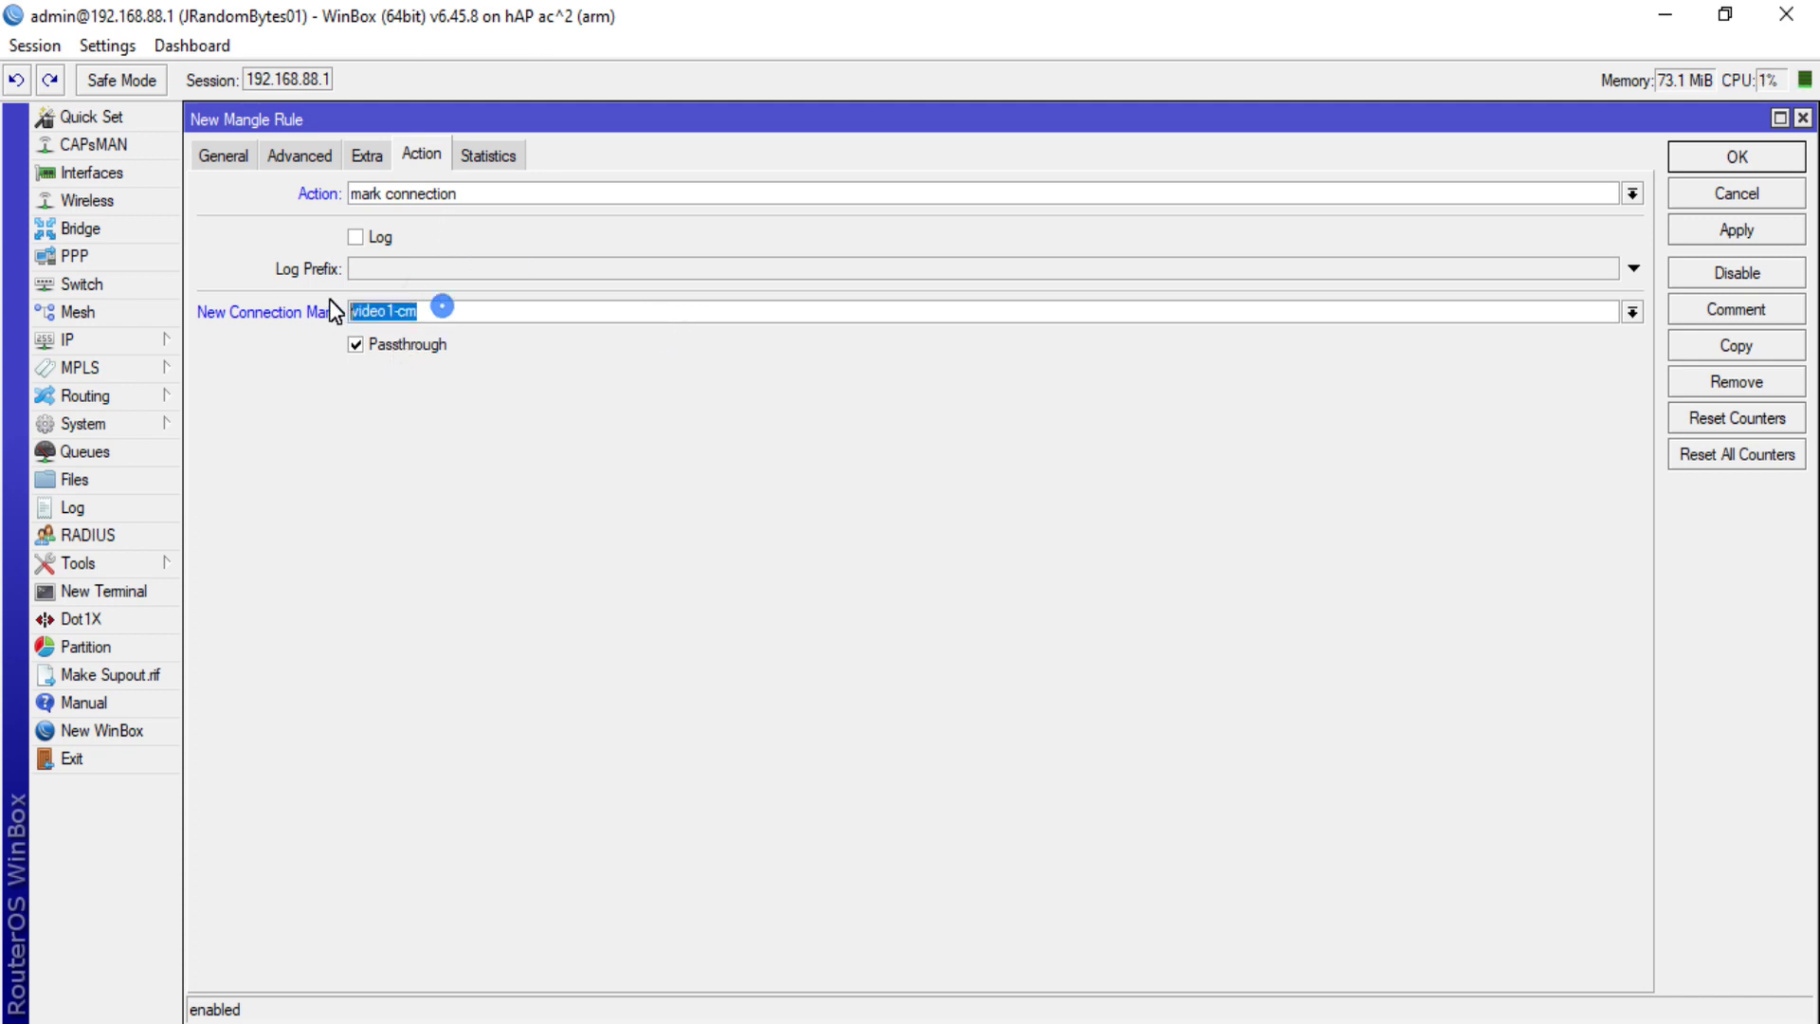
click(1712, 323)
key(ctrl+v)
click(1198, 571)
click(1692, 157)
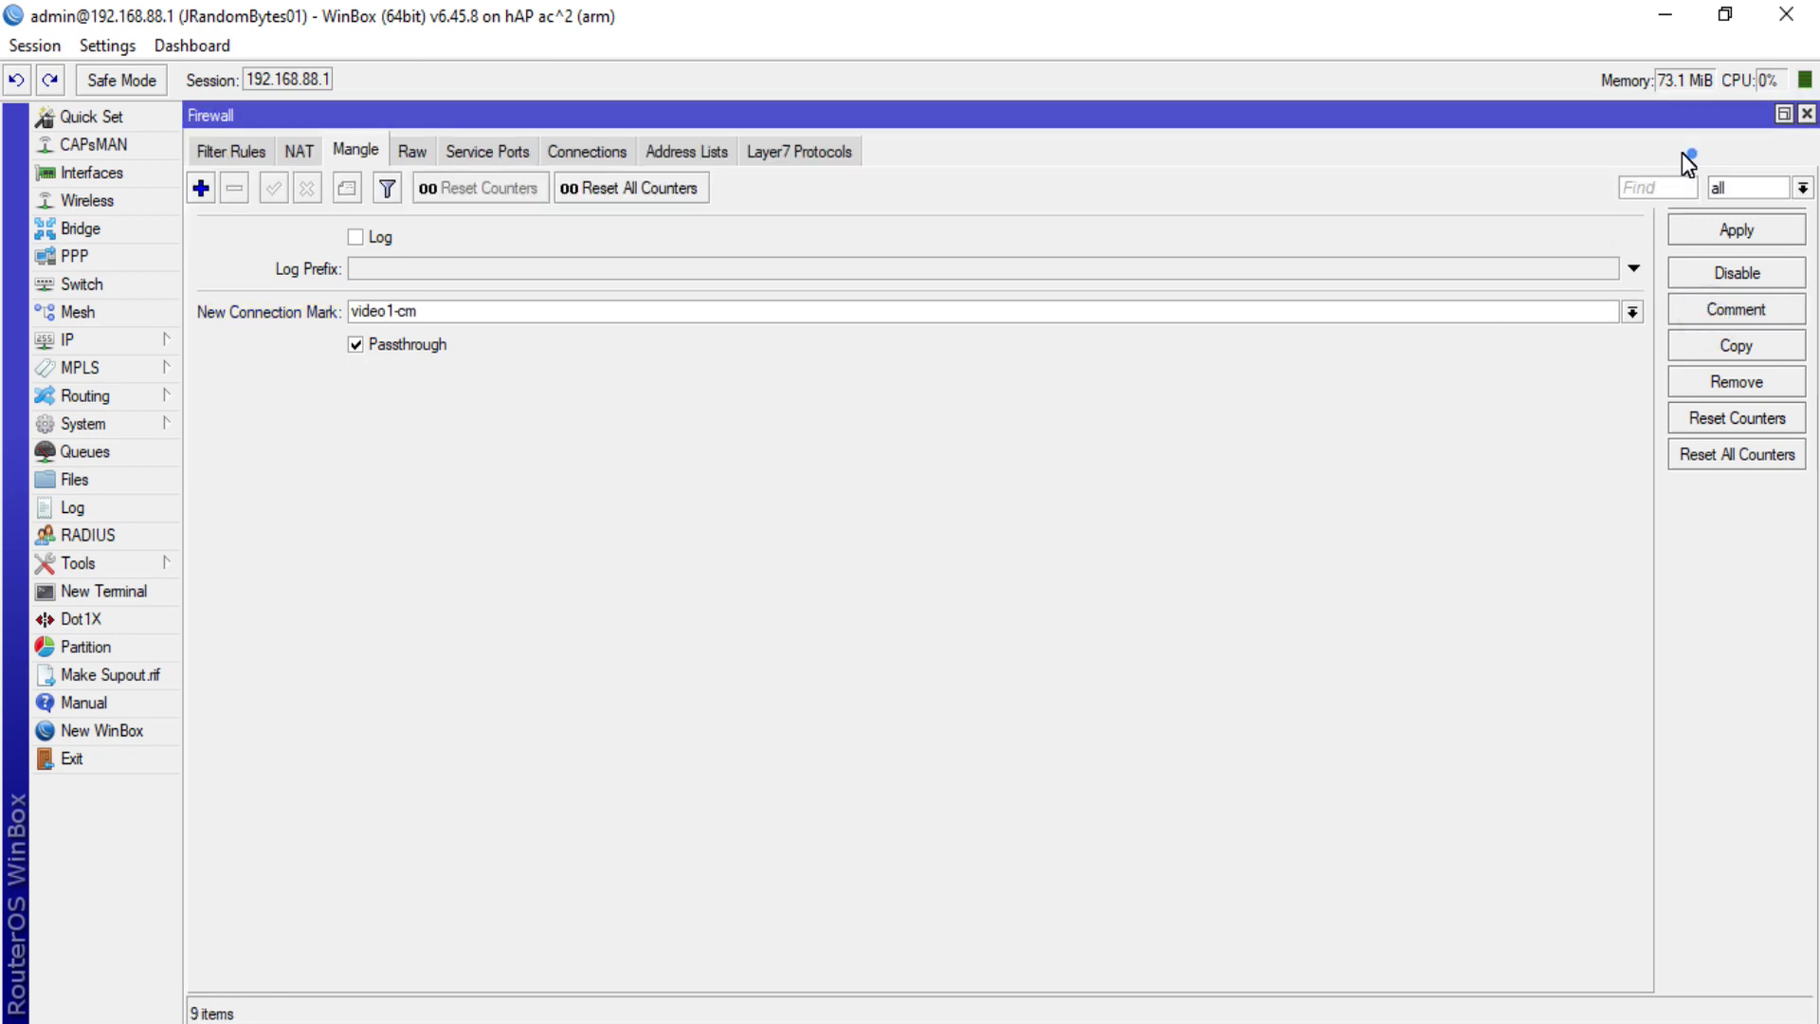
- Create another mangle rule with chain forward that matches the connection mark video1-cm
click(366, 593)
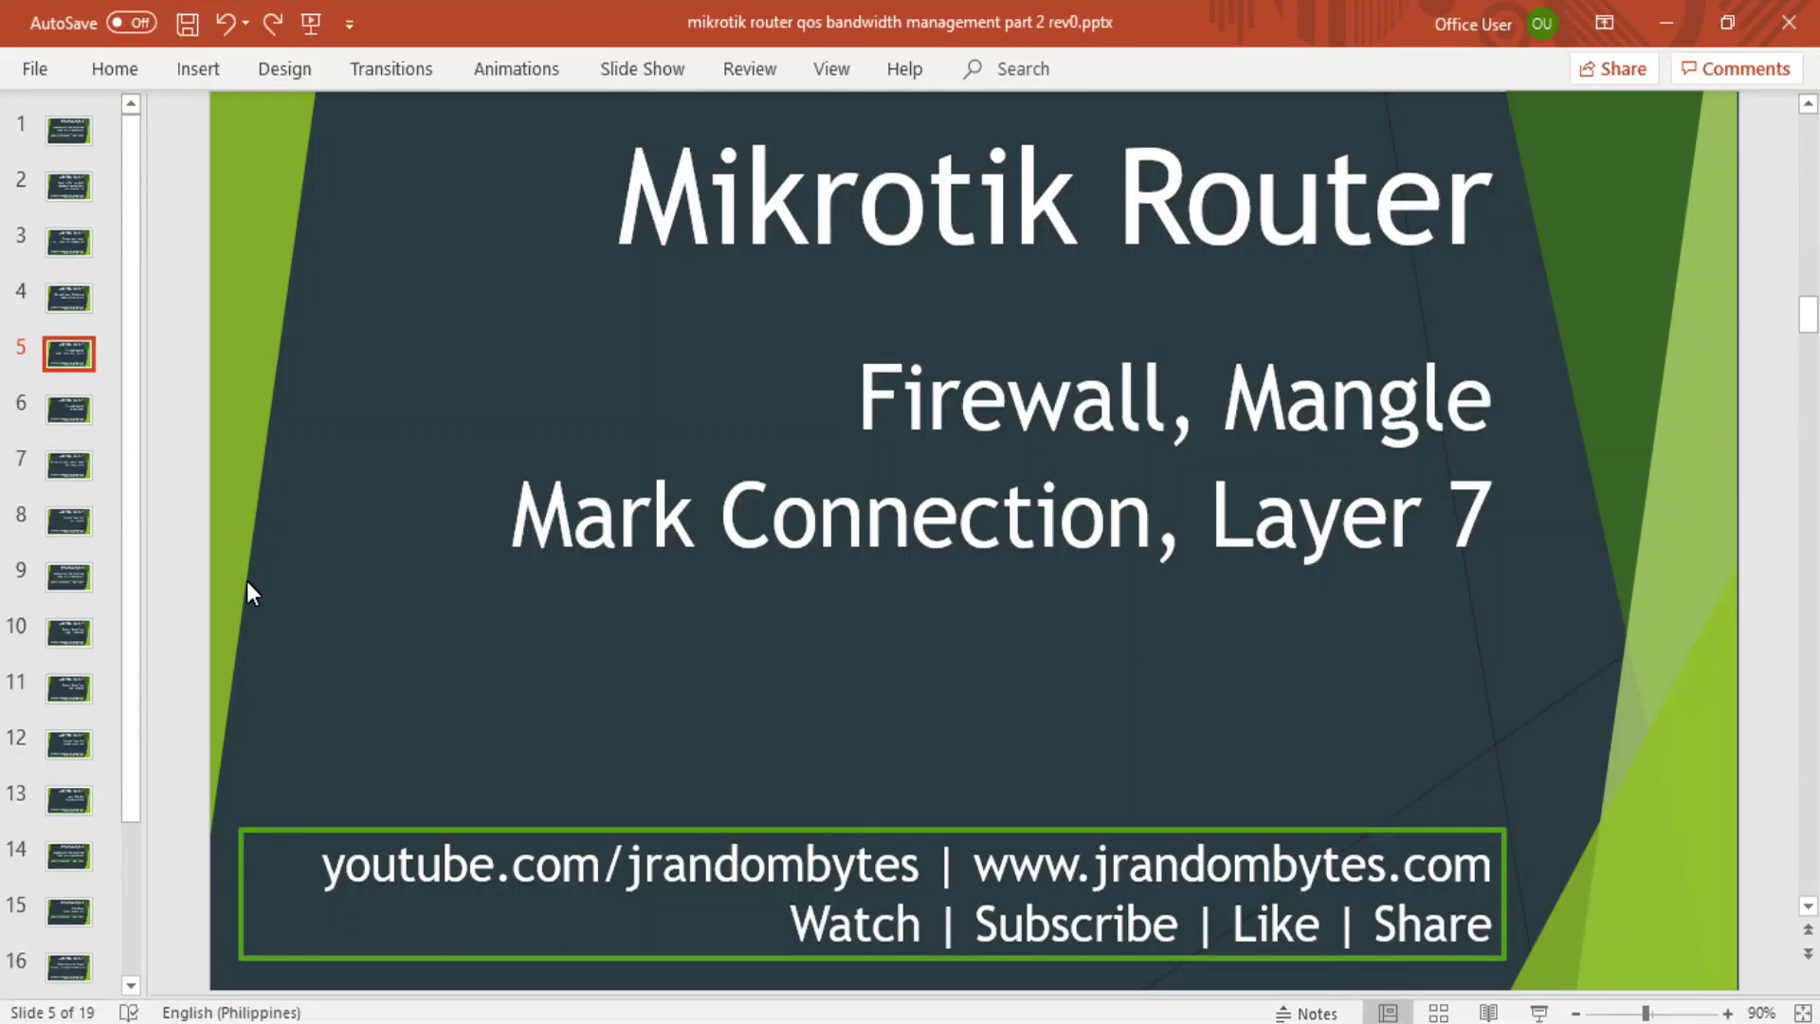
click(76, 417)
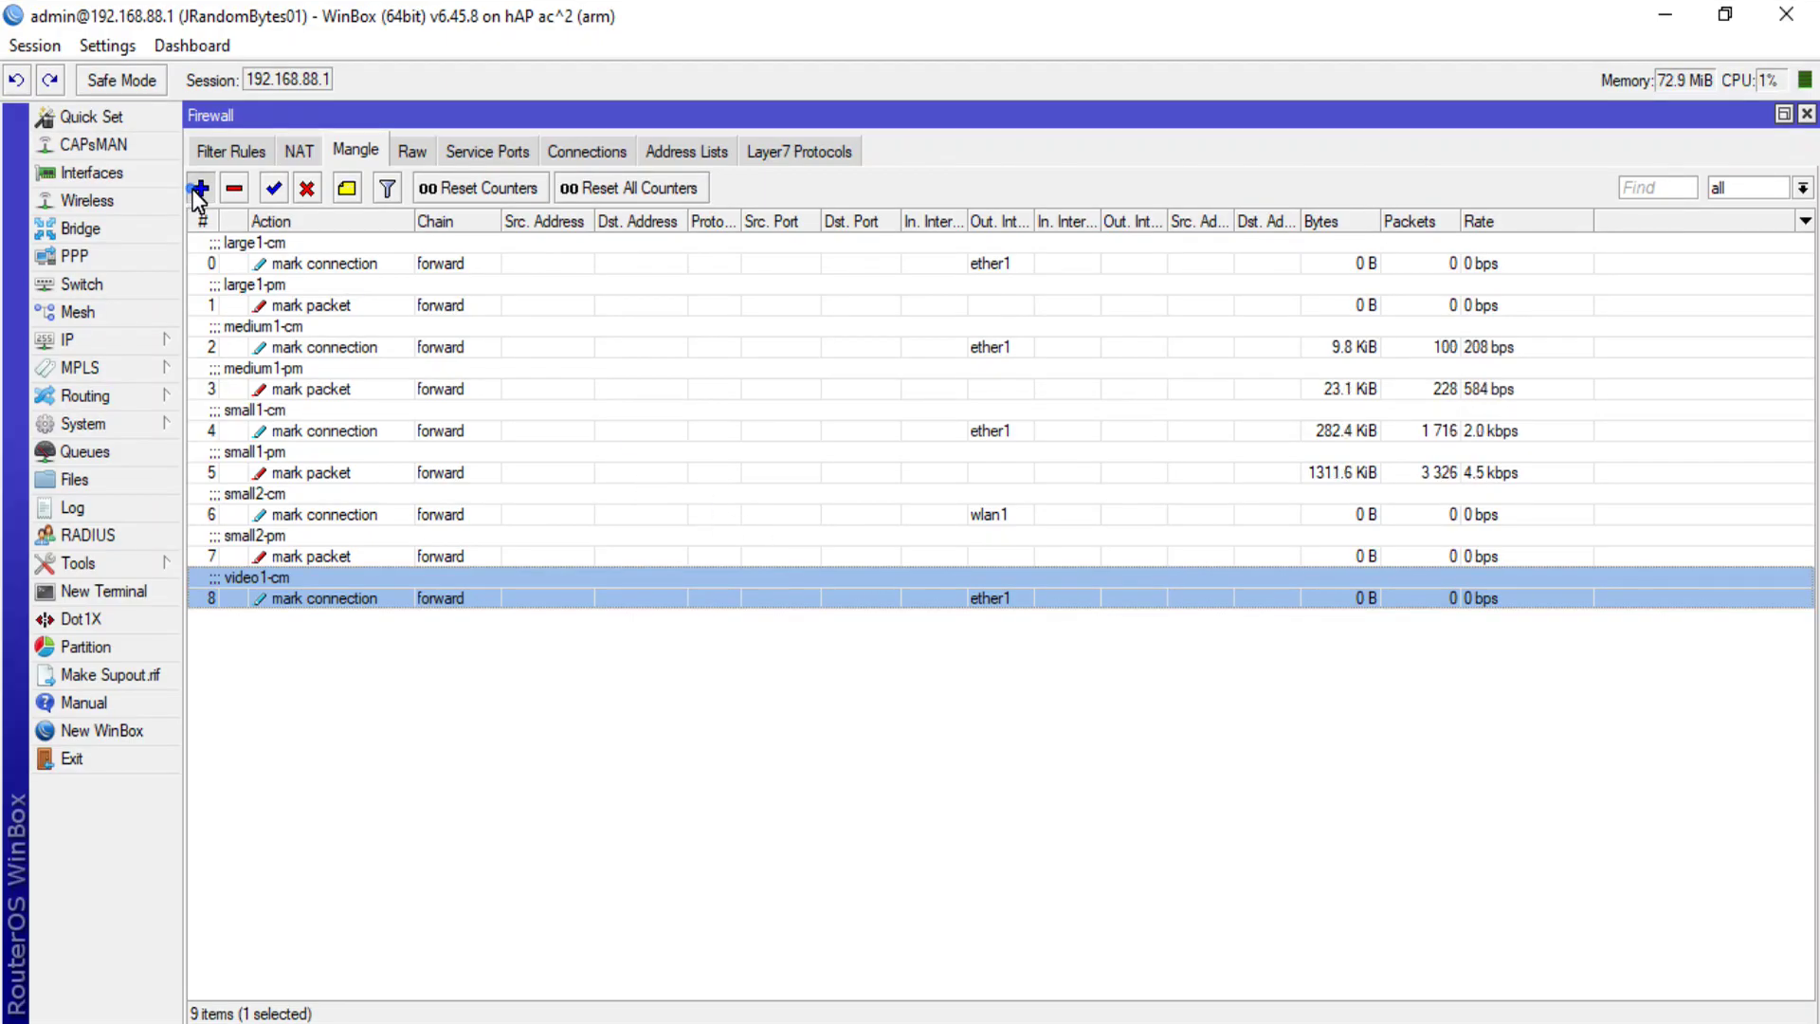
click(199, 188)
click(236, 154)
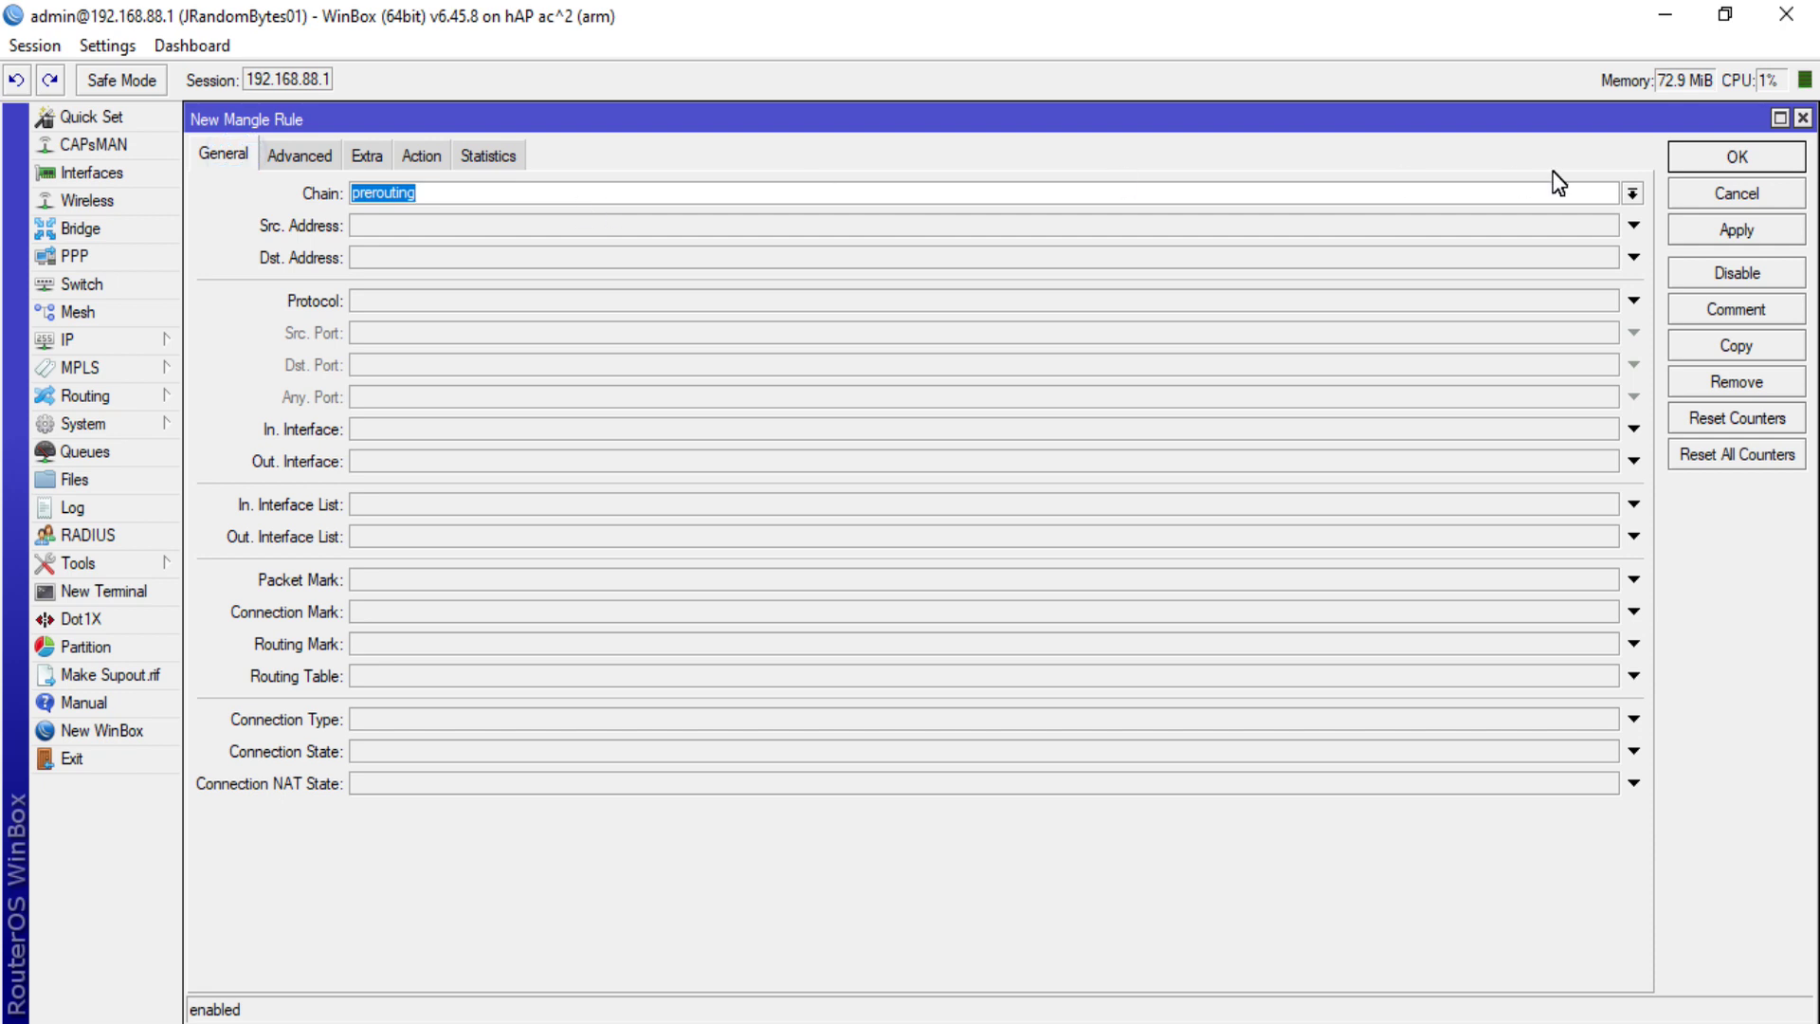
click(1633, 194)
click(1419, 214)
click(446, 616)
click(446, 618)
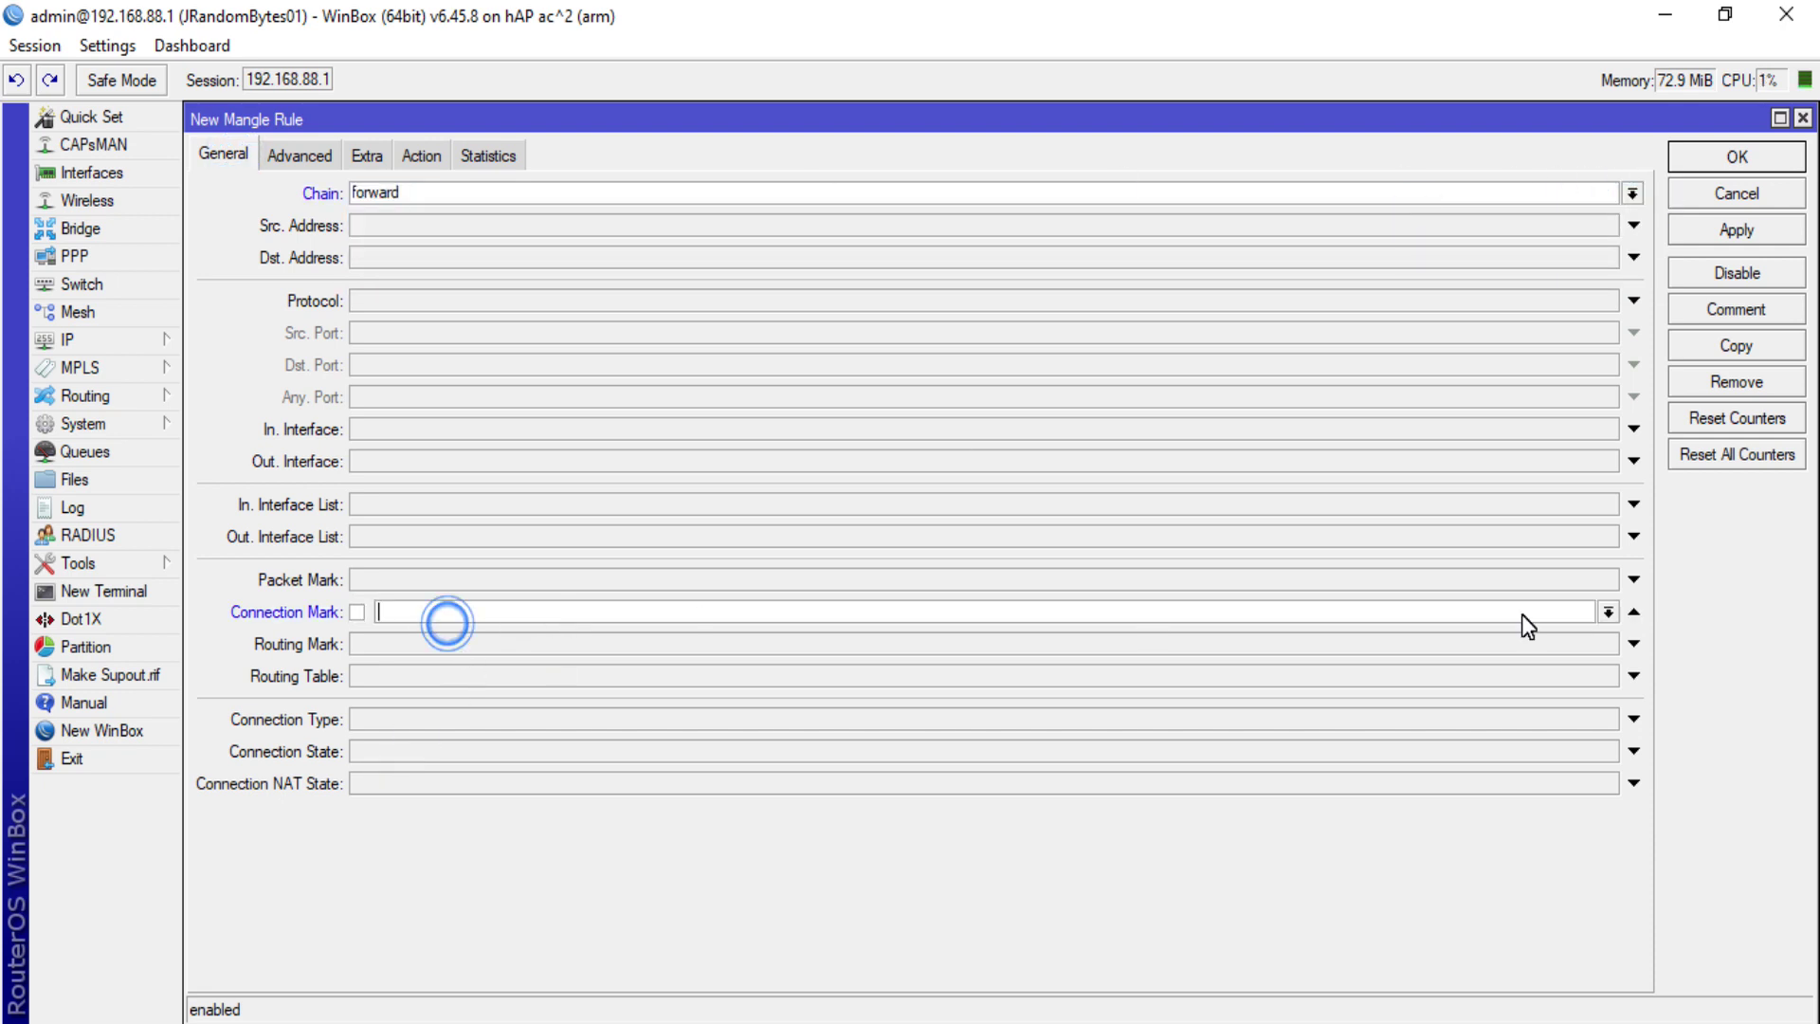
click(1609, 611)
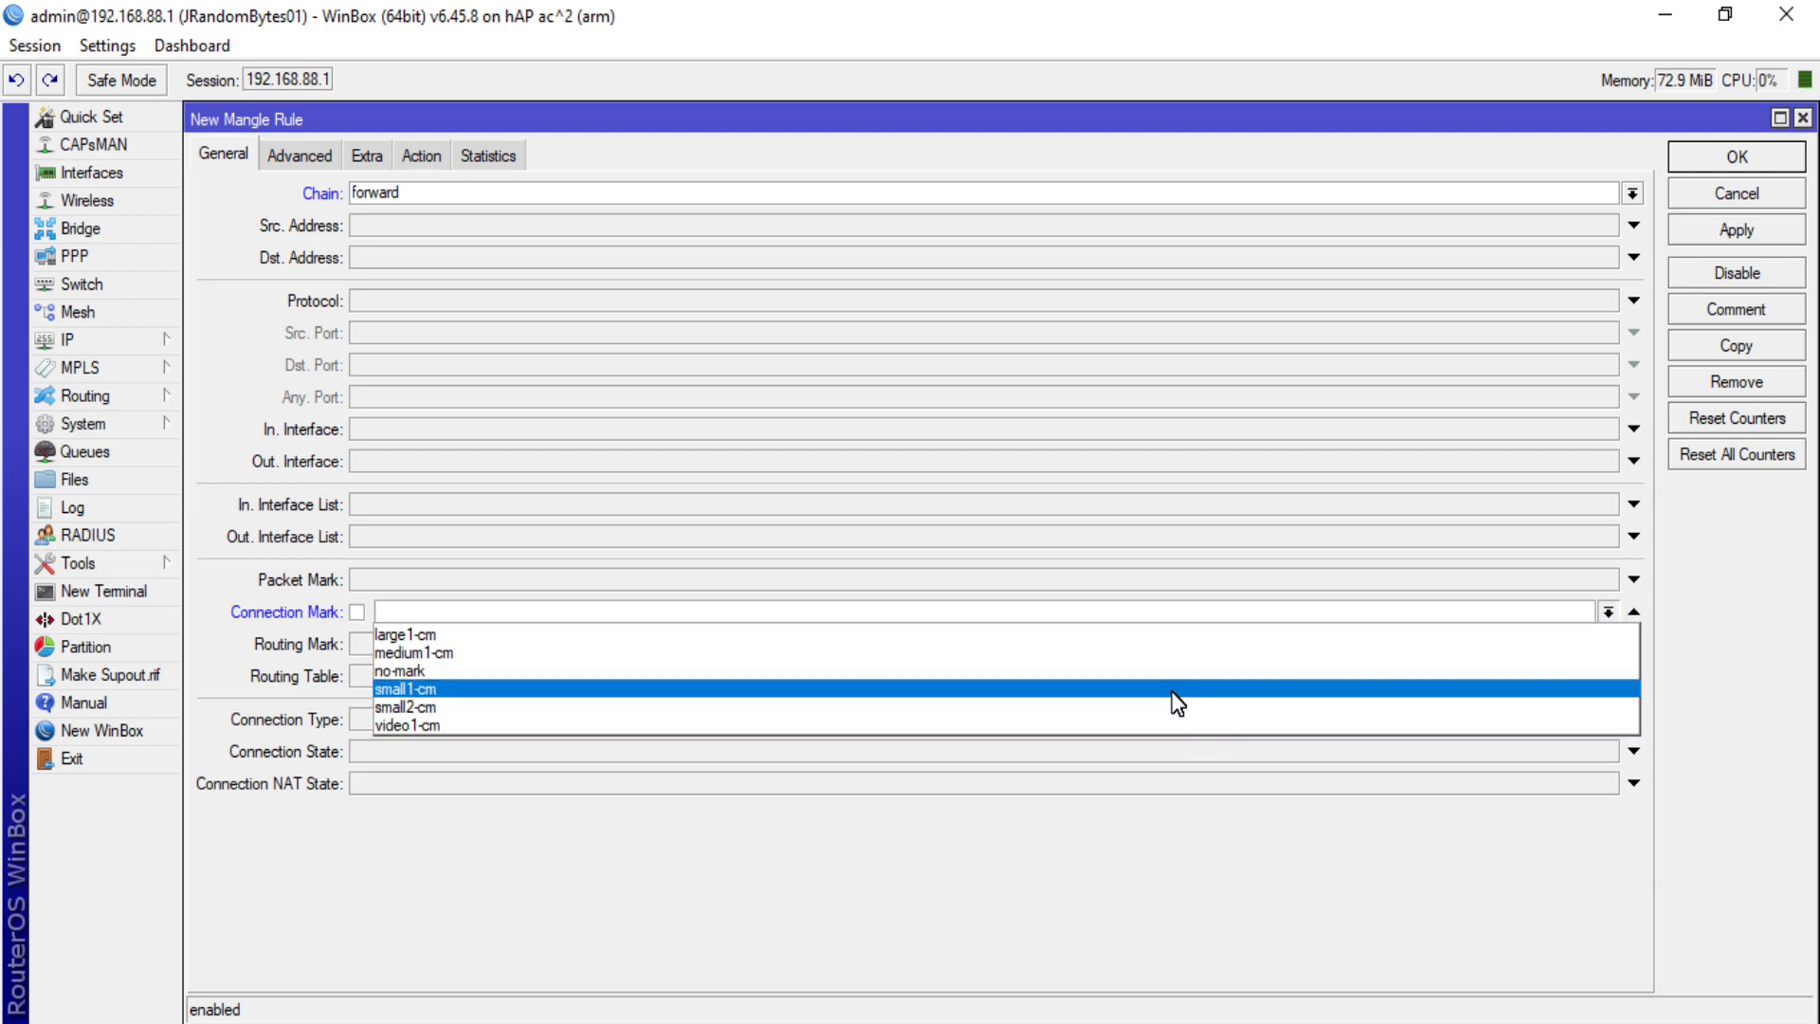
click(1158, 727)
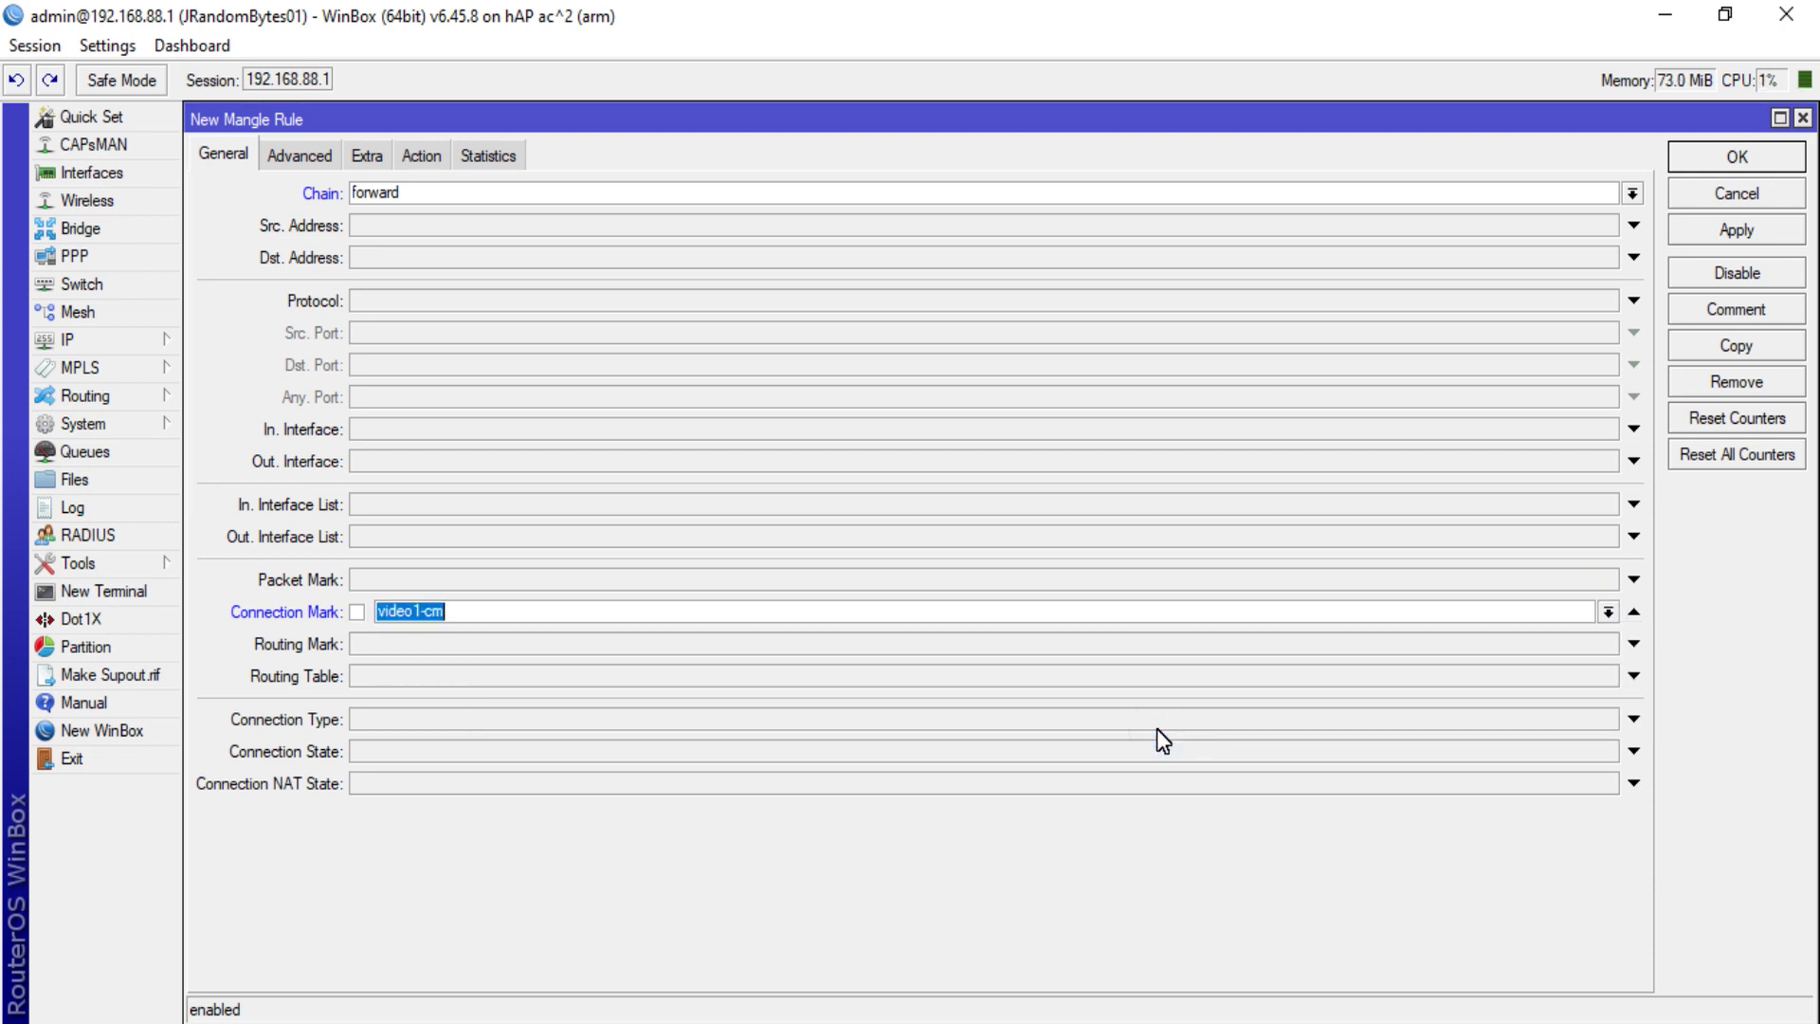
- Set the rule's action to mark packet with the new packet mark video1-pm and passthrough disabled
click(432, 157)
click(435, 194)
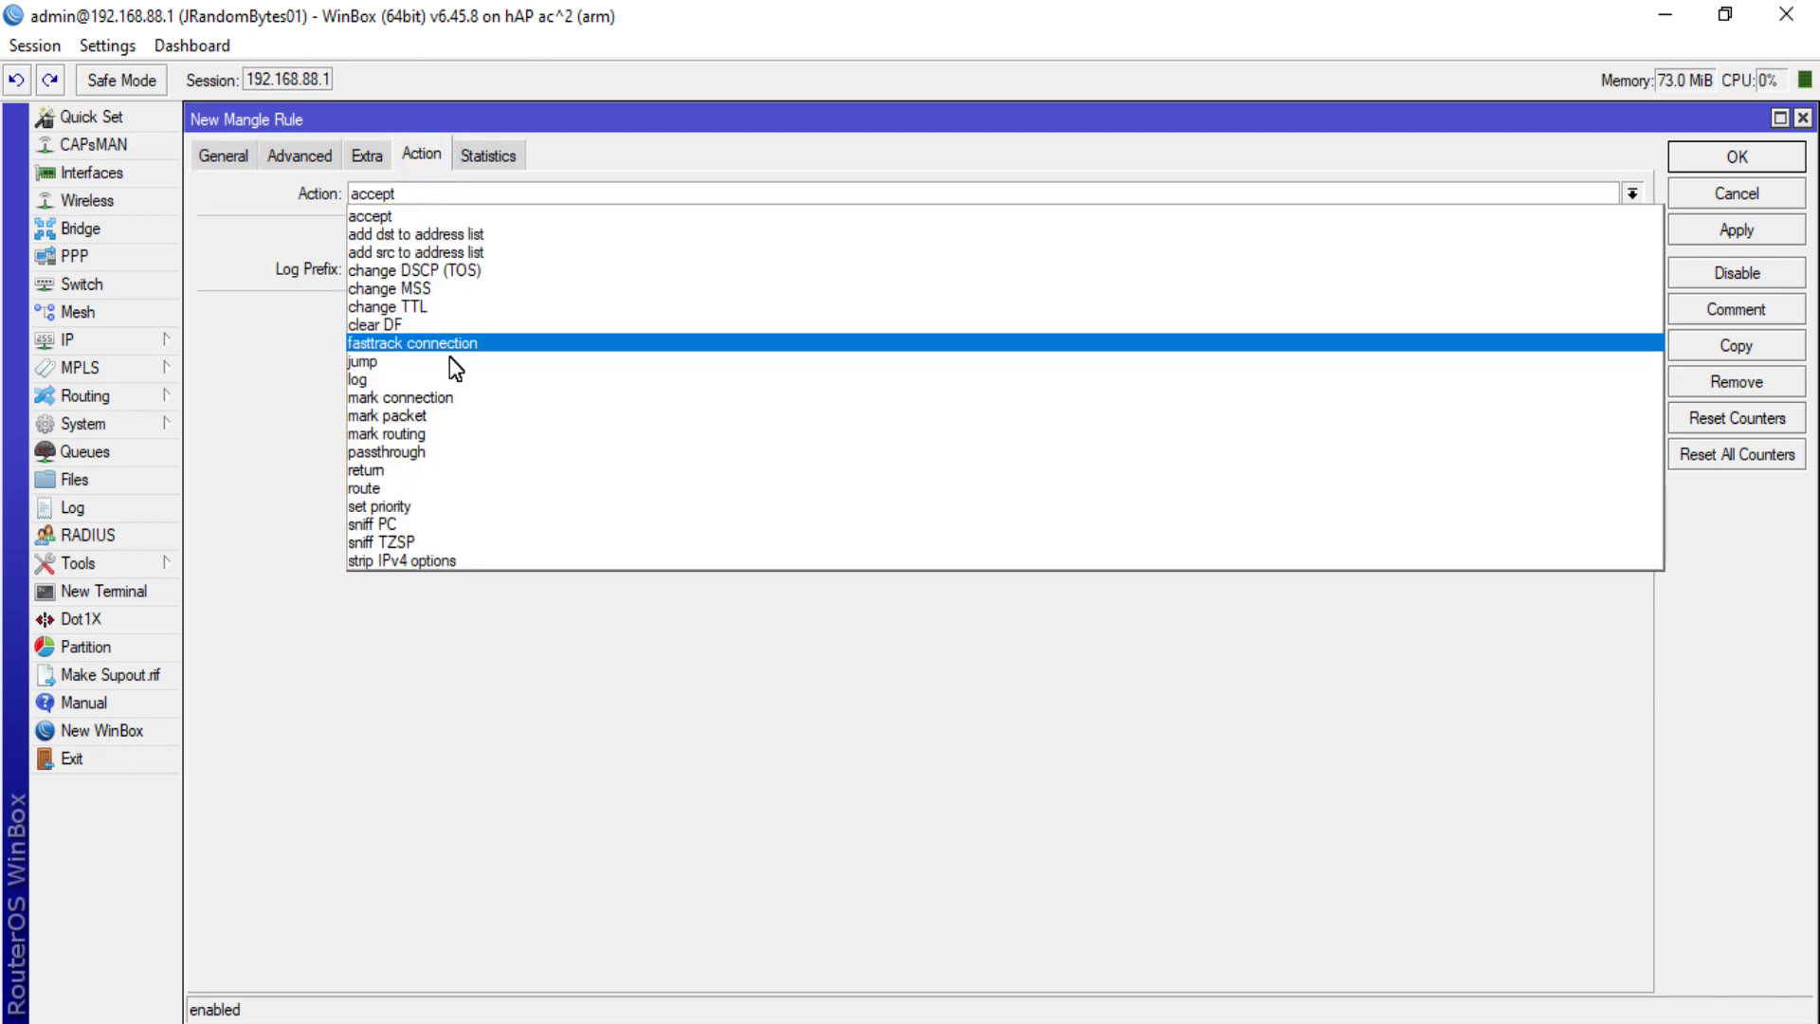
click(446, 415)
click(392, 312)
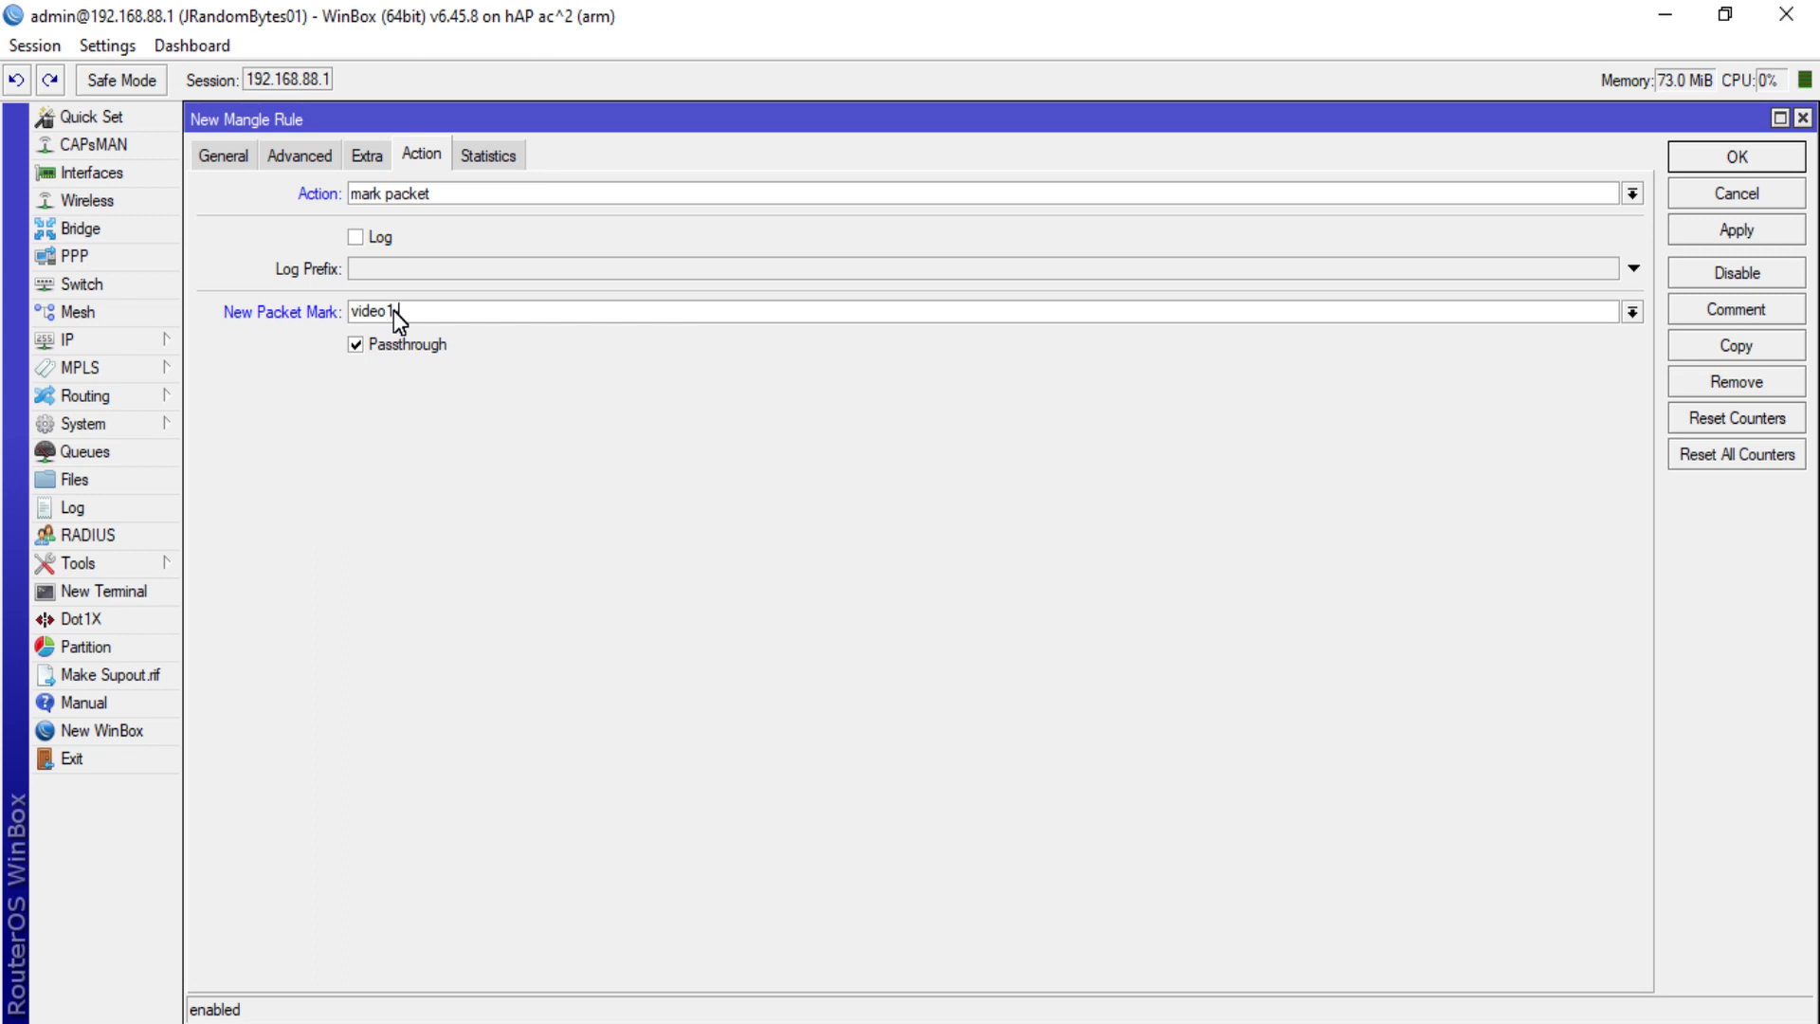
click(417, 342)
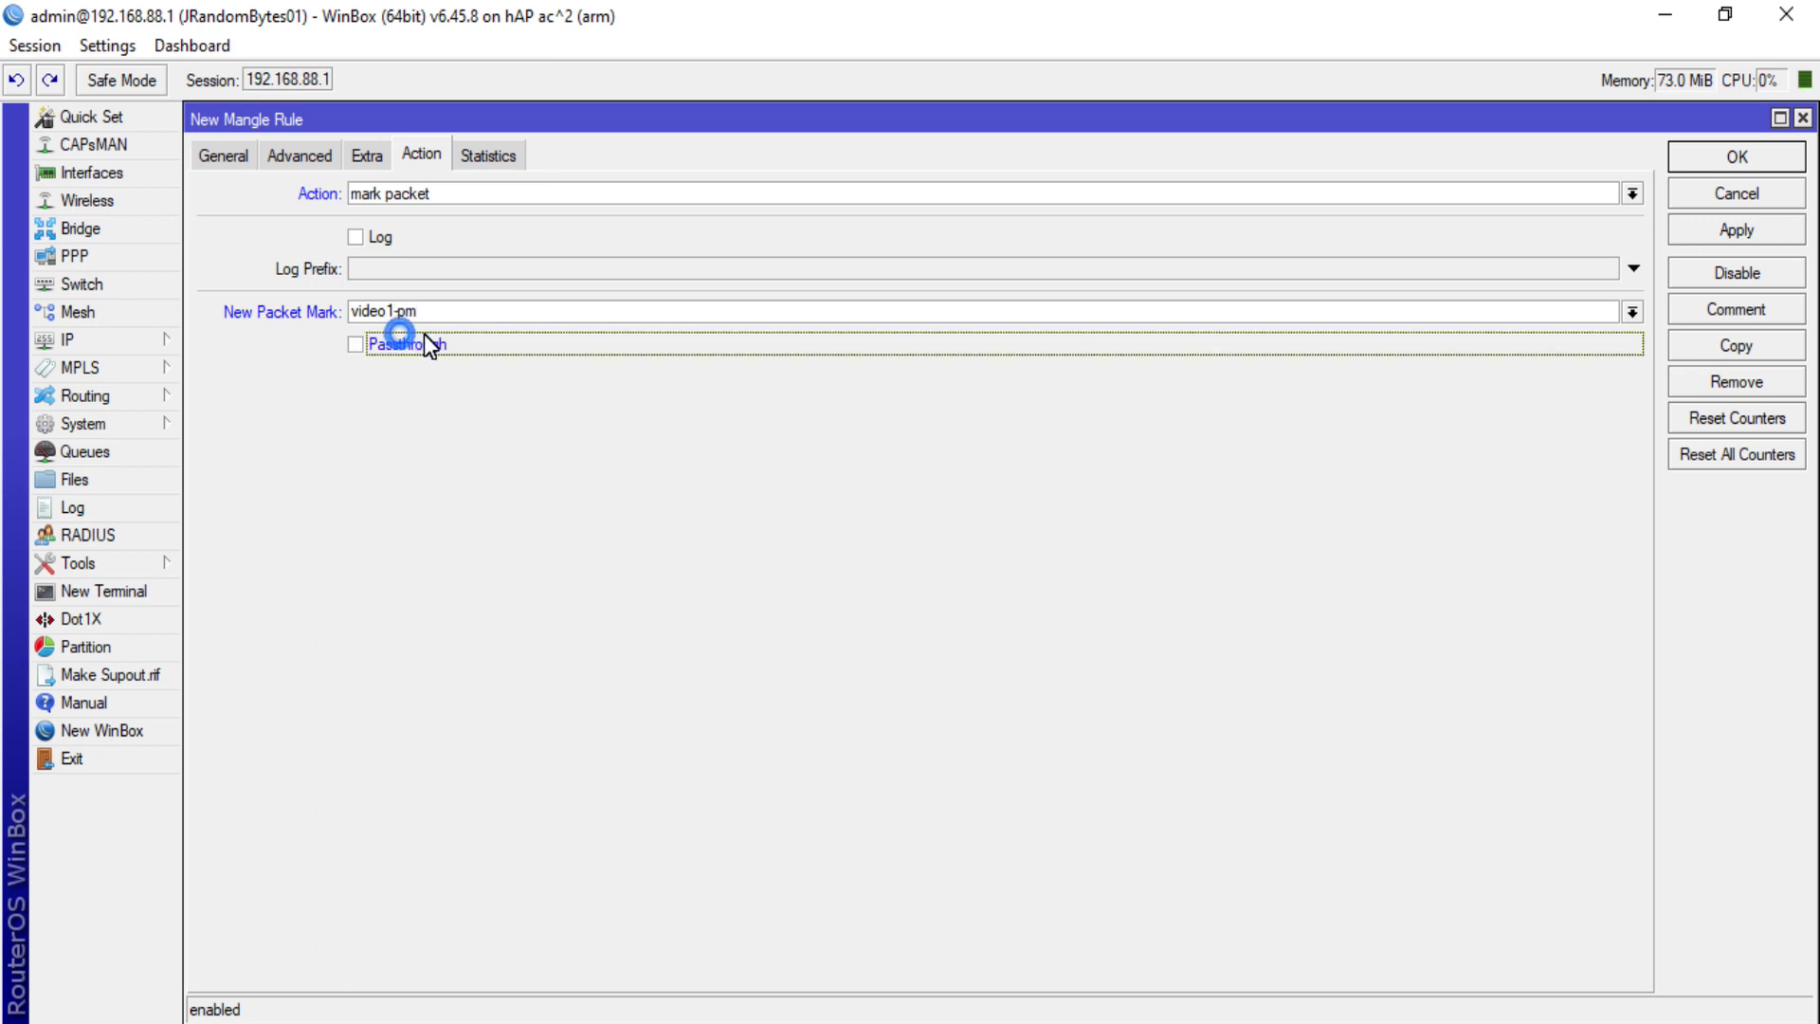
- Reuse the packet mark video1-pm as the rule's comment and save the rule
double_click(417, 313)
key(ctrl+c)
click(1691, 313)
key(ctrl+v)
click(1240, 565)
click(1737, 169)
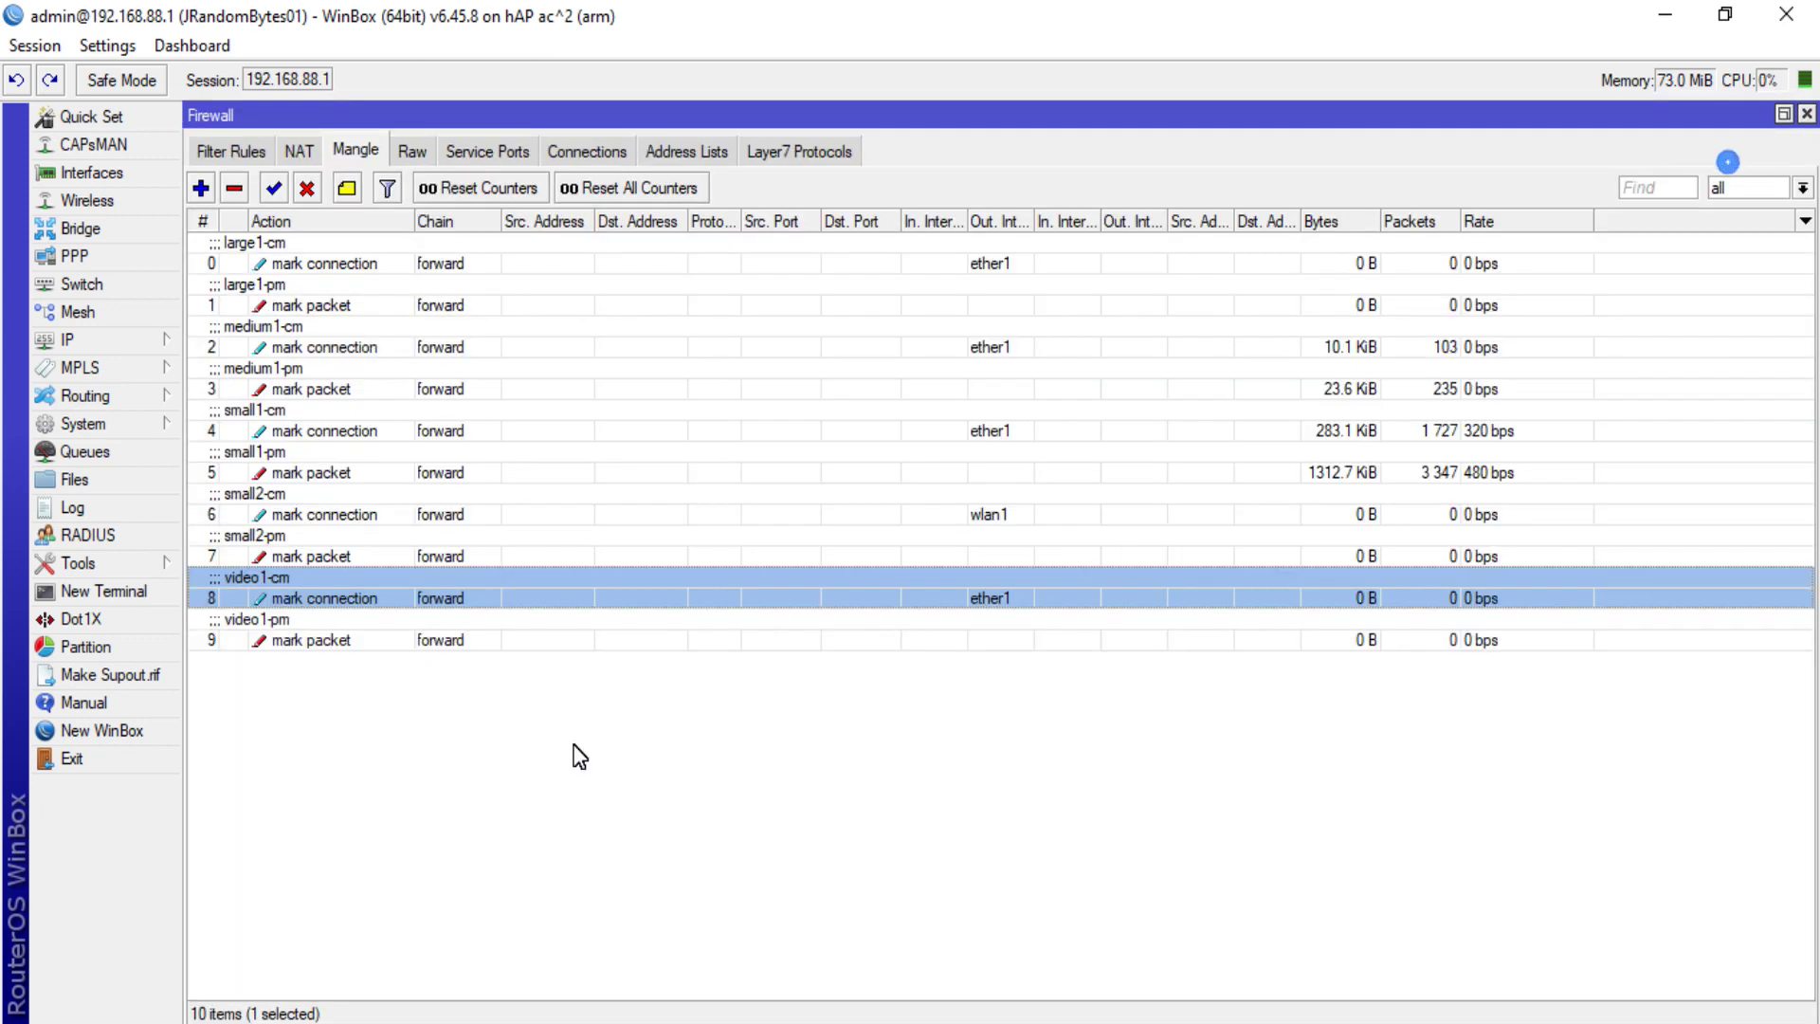
- Review the video1-cm and video1-pm rules in the mangle list
click(561, 759)
click(454, 599)
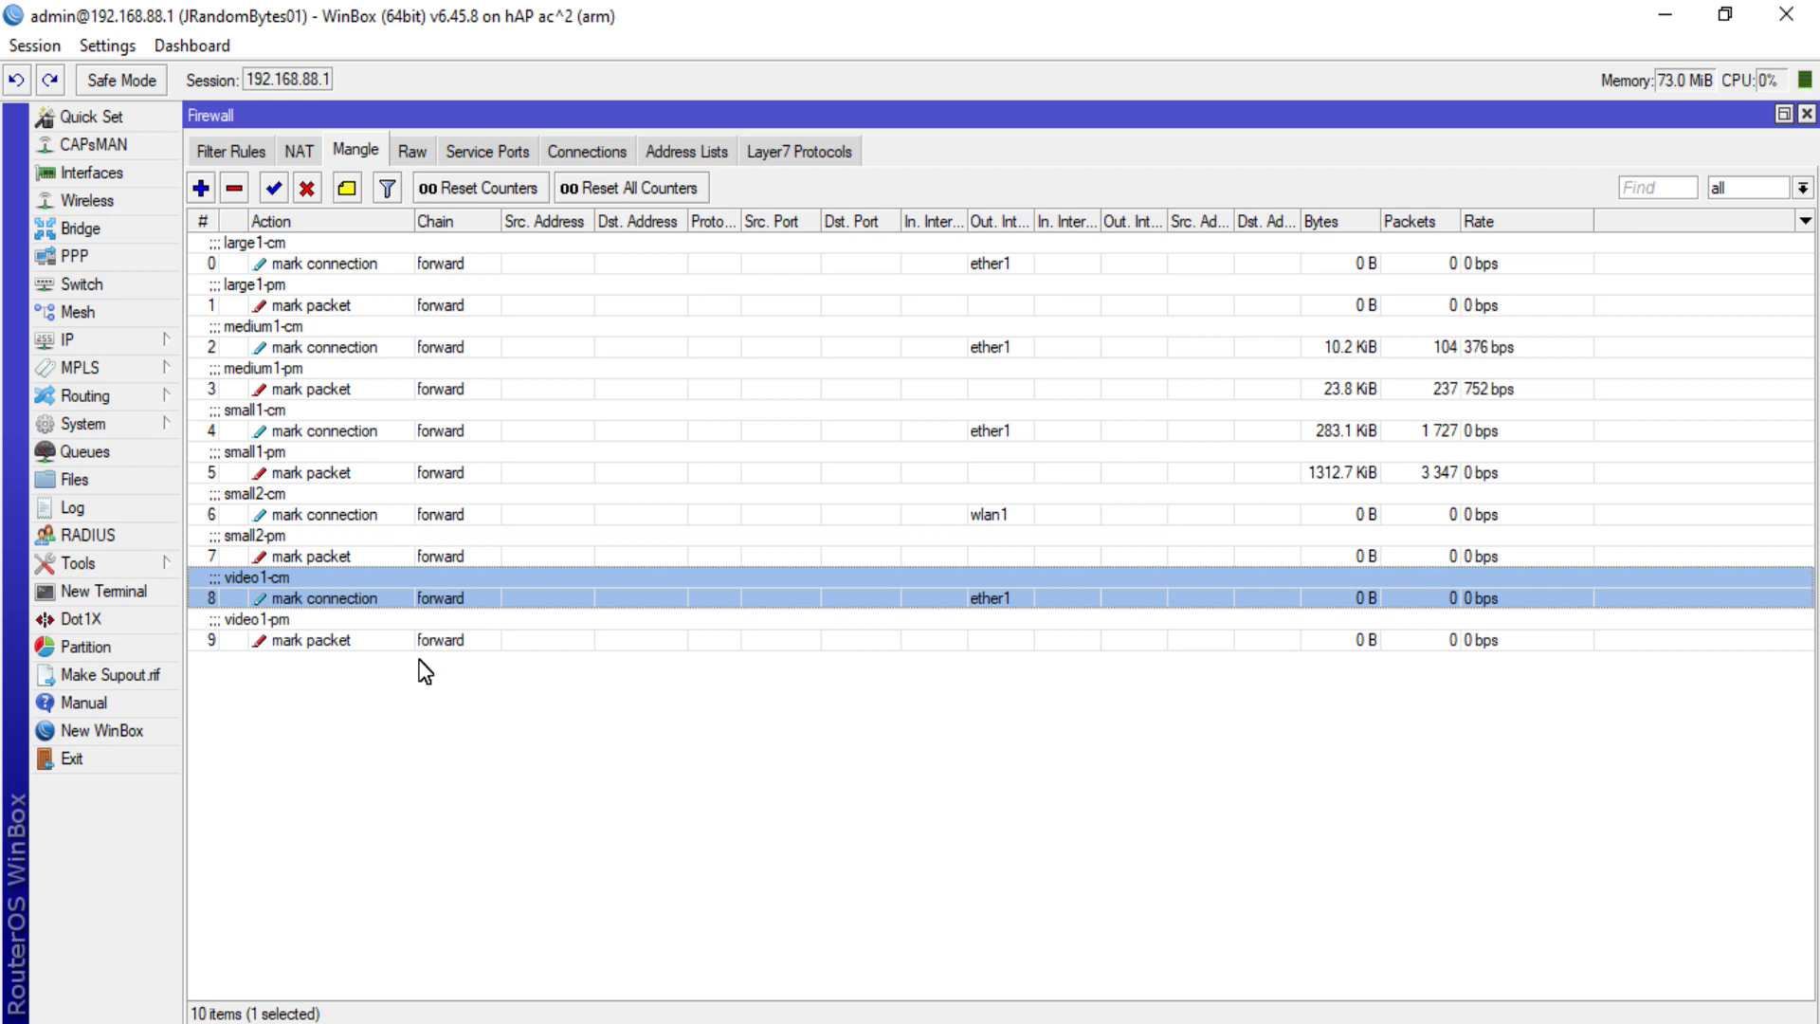
click(402, 622)
click(394, 600)
click(386, 638)
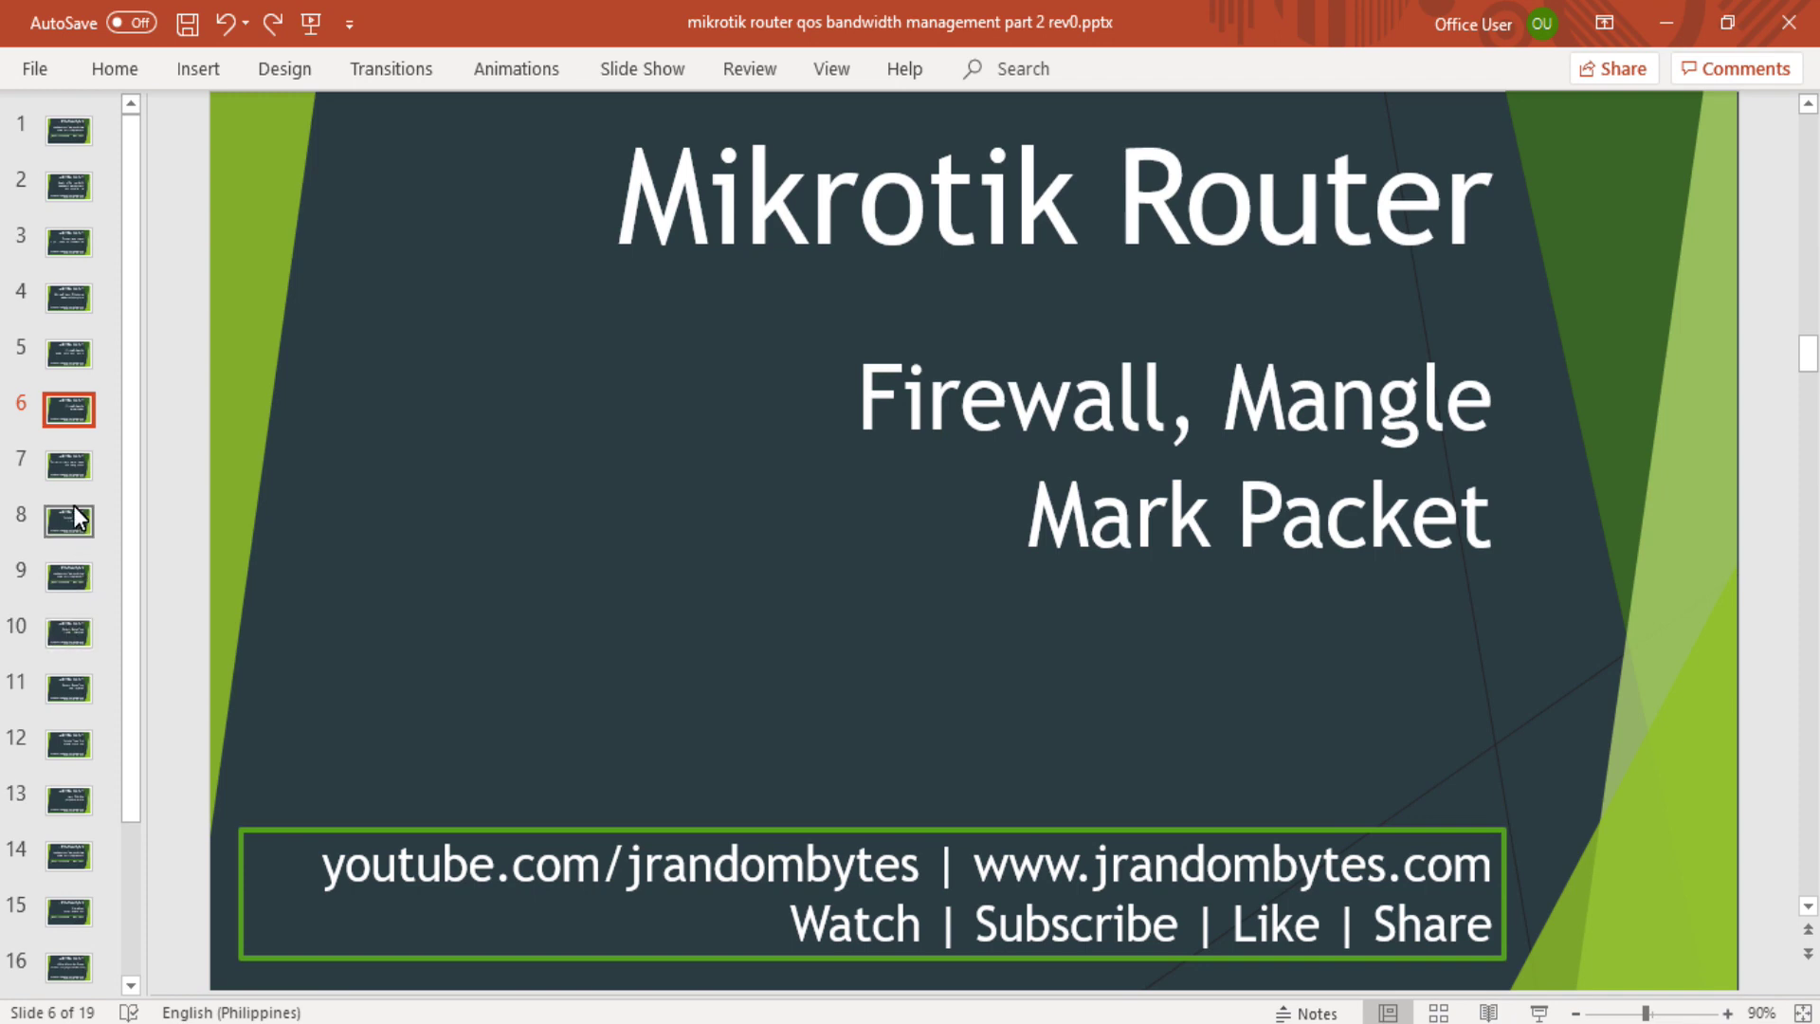
click(68, 467)
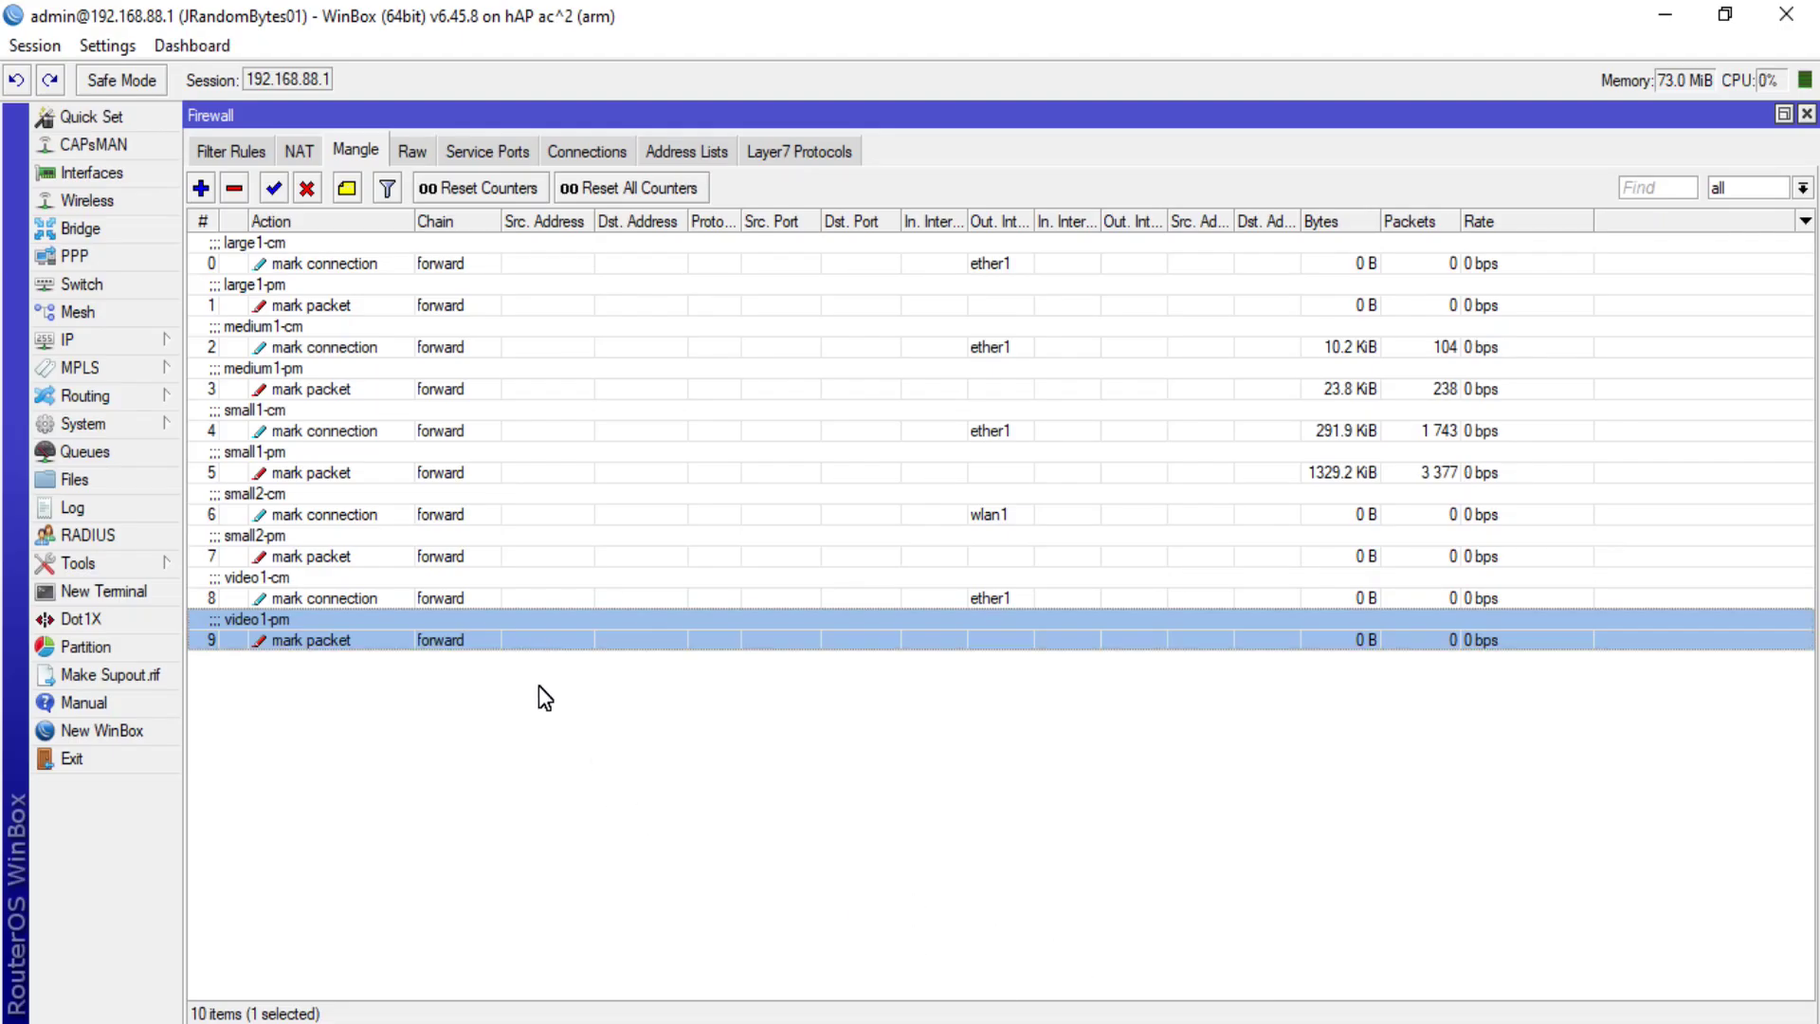
click(469, 599)
click(455, 638)
click(365, 596)
click(378, 635)
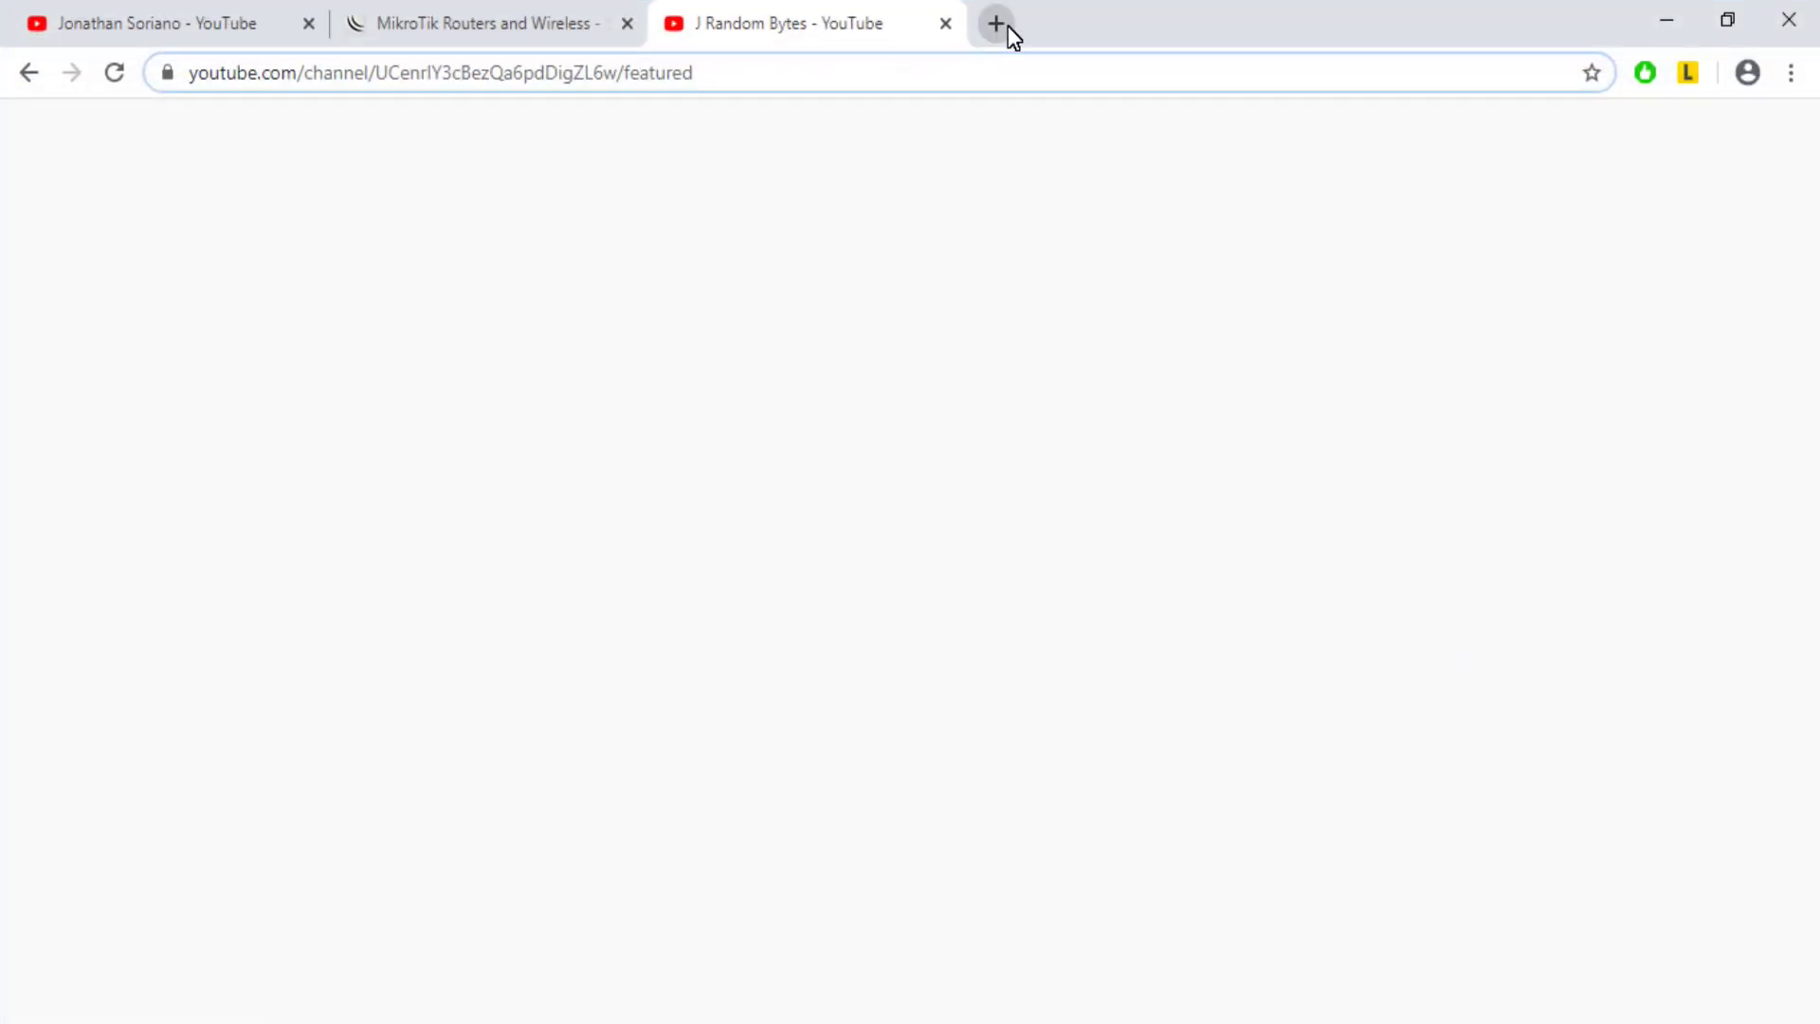
- Switch to the browser, open YouTube in a new tab and search for jrandombytes
click(1008, 27)
text(yout)
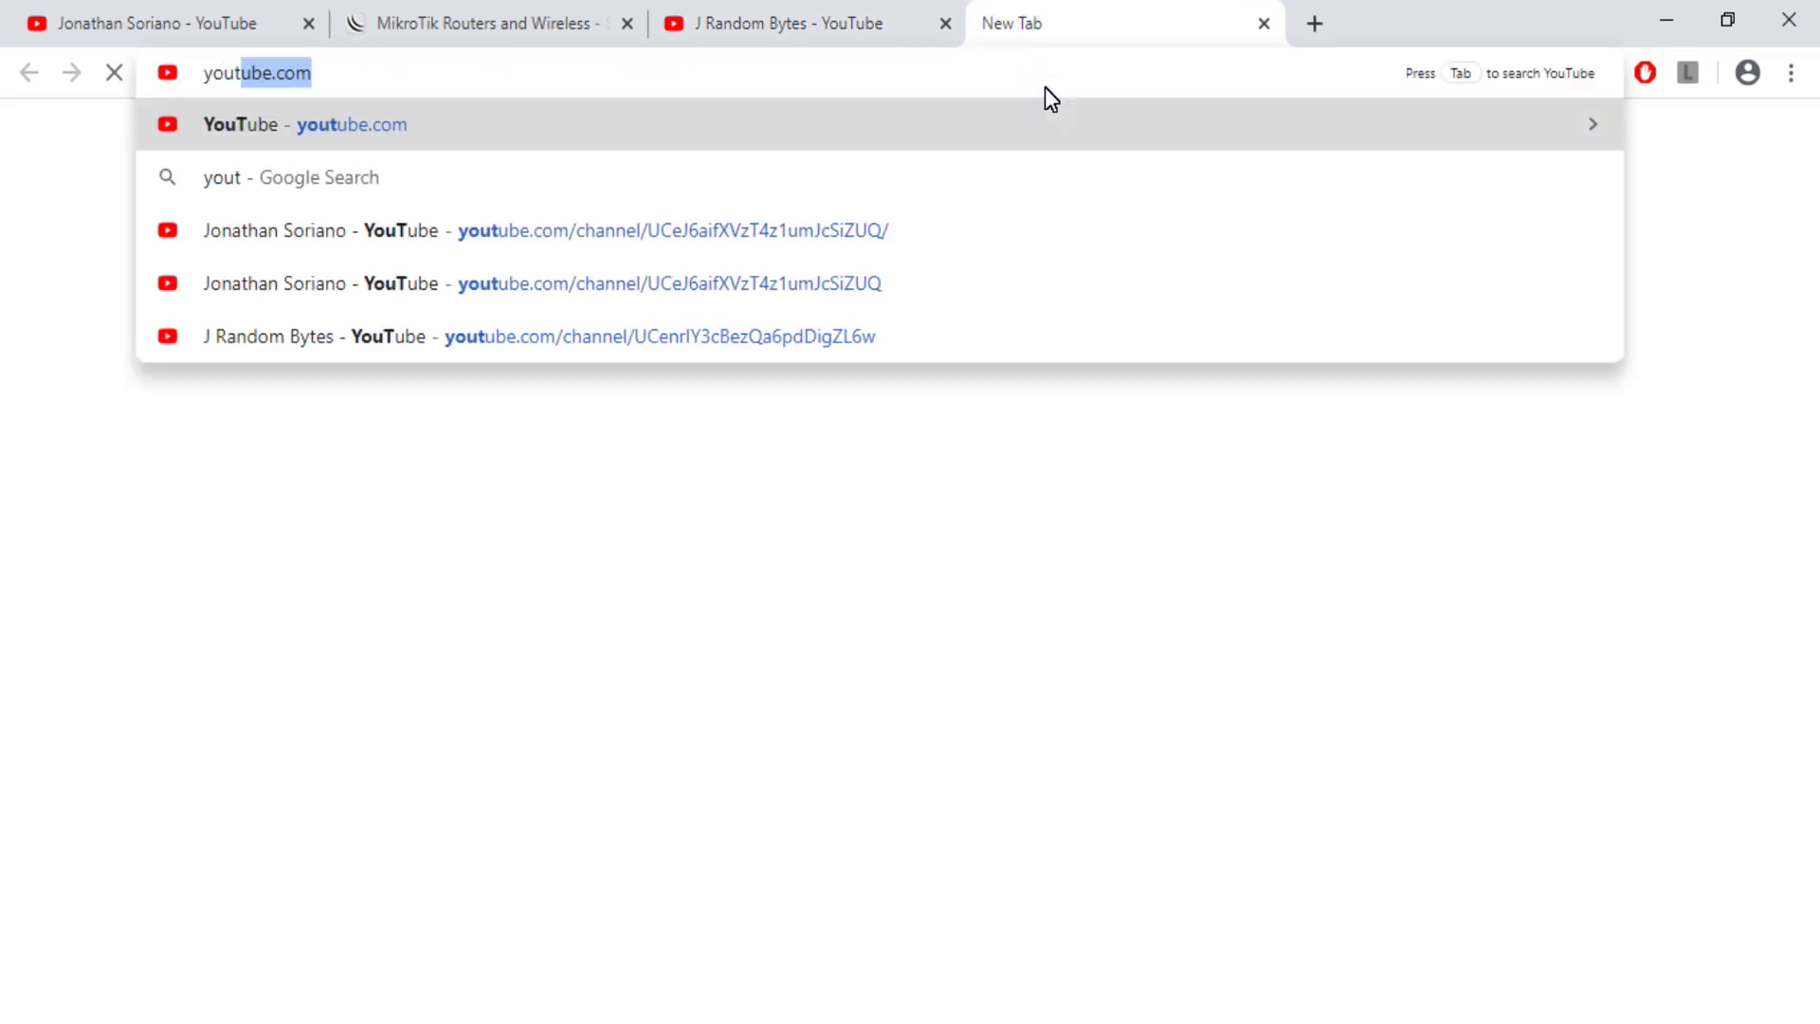
key(Return)
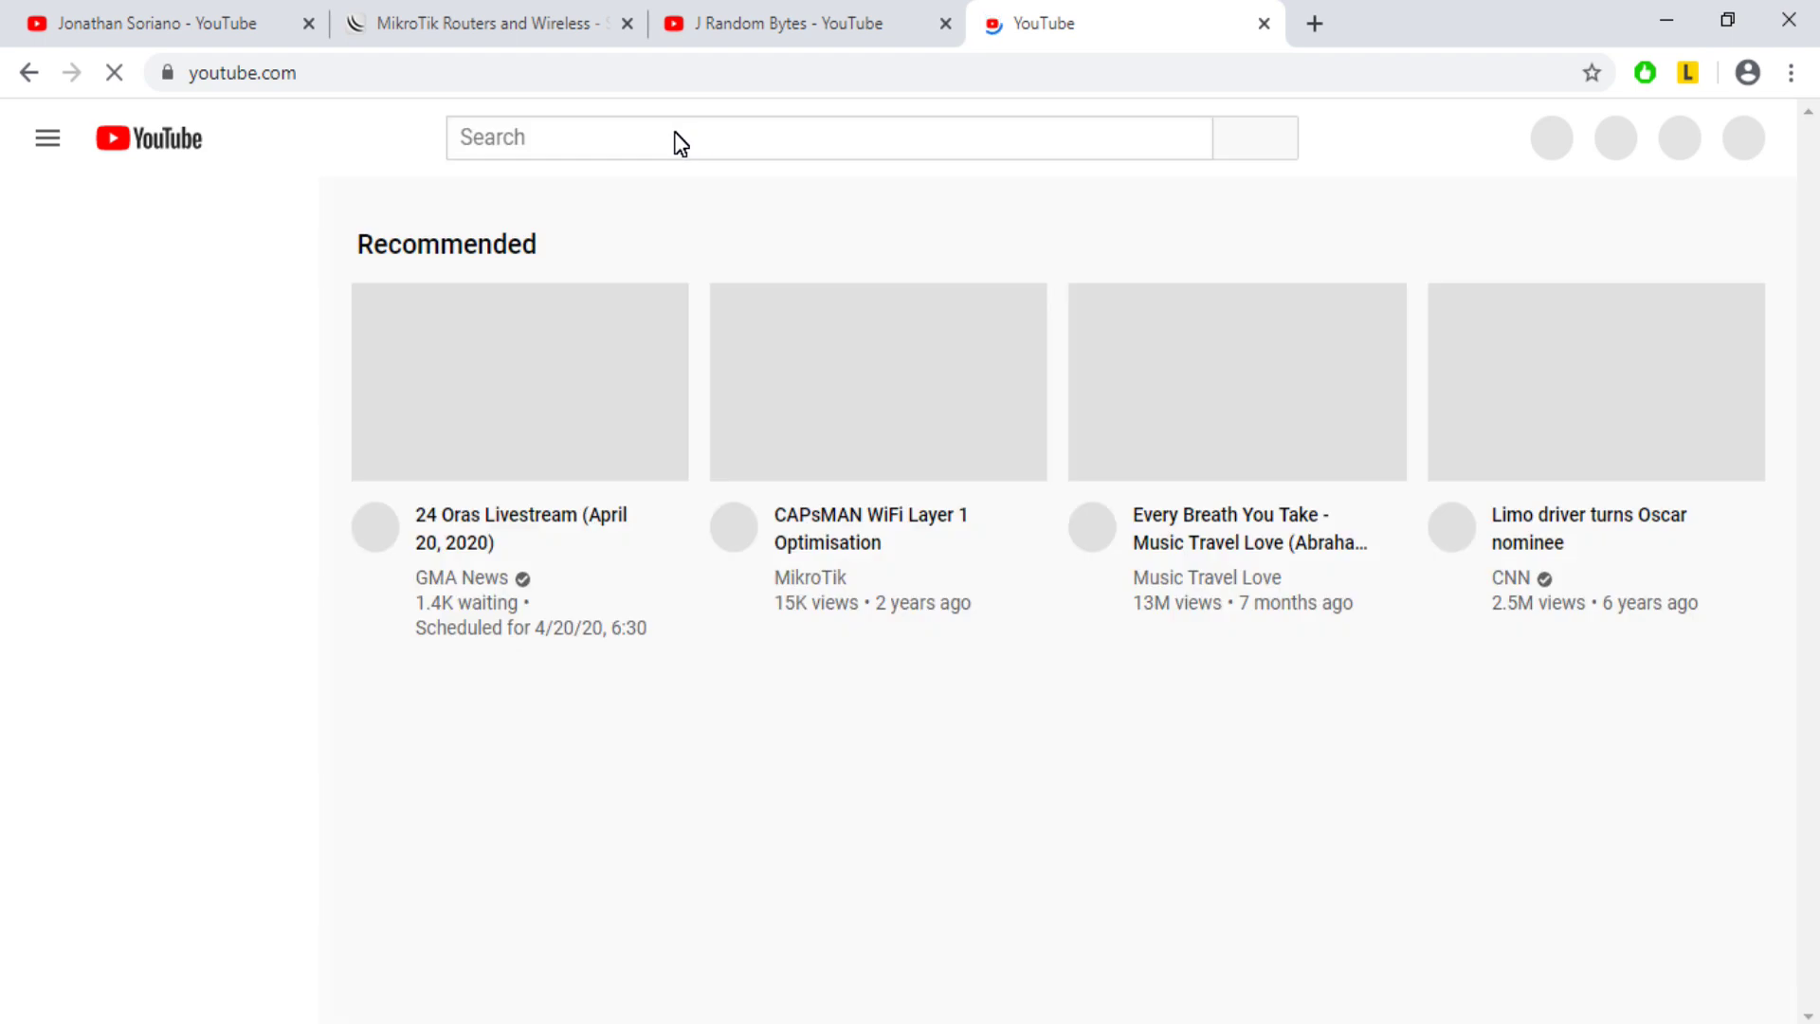
click(643, 142)
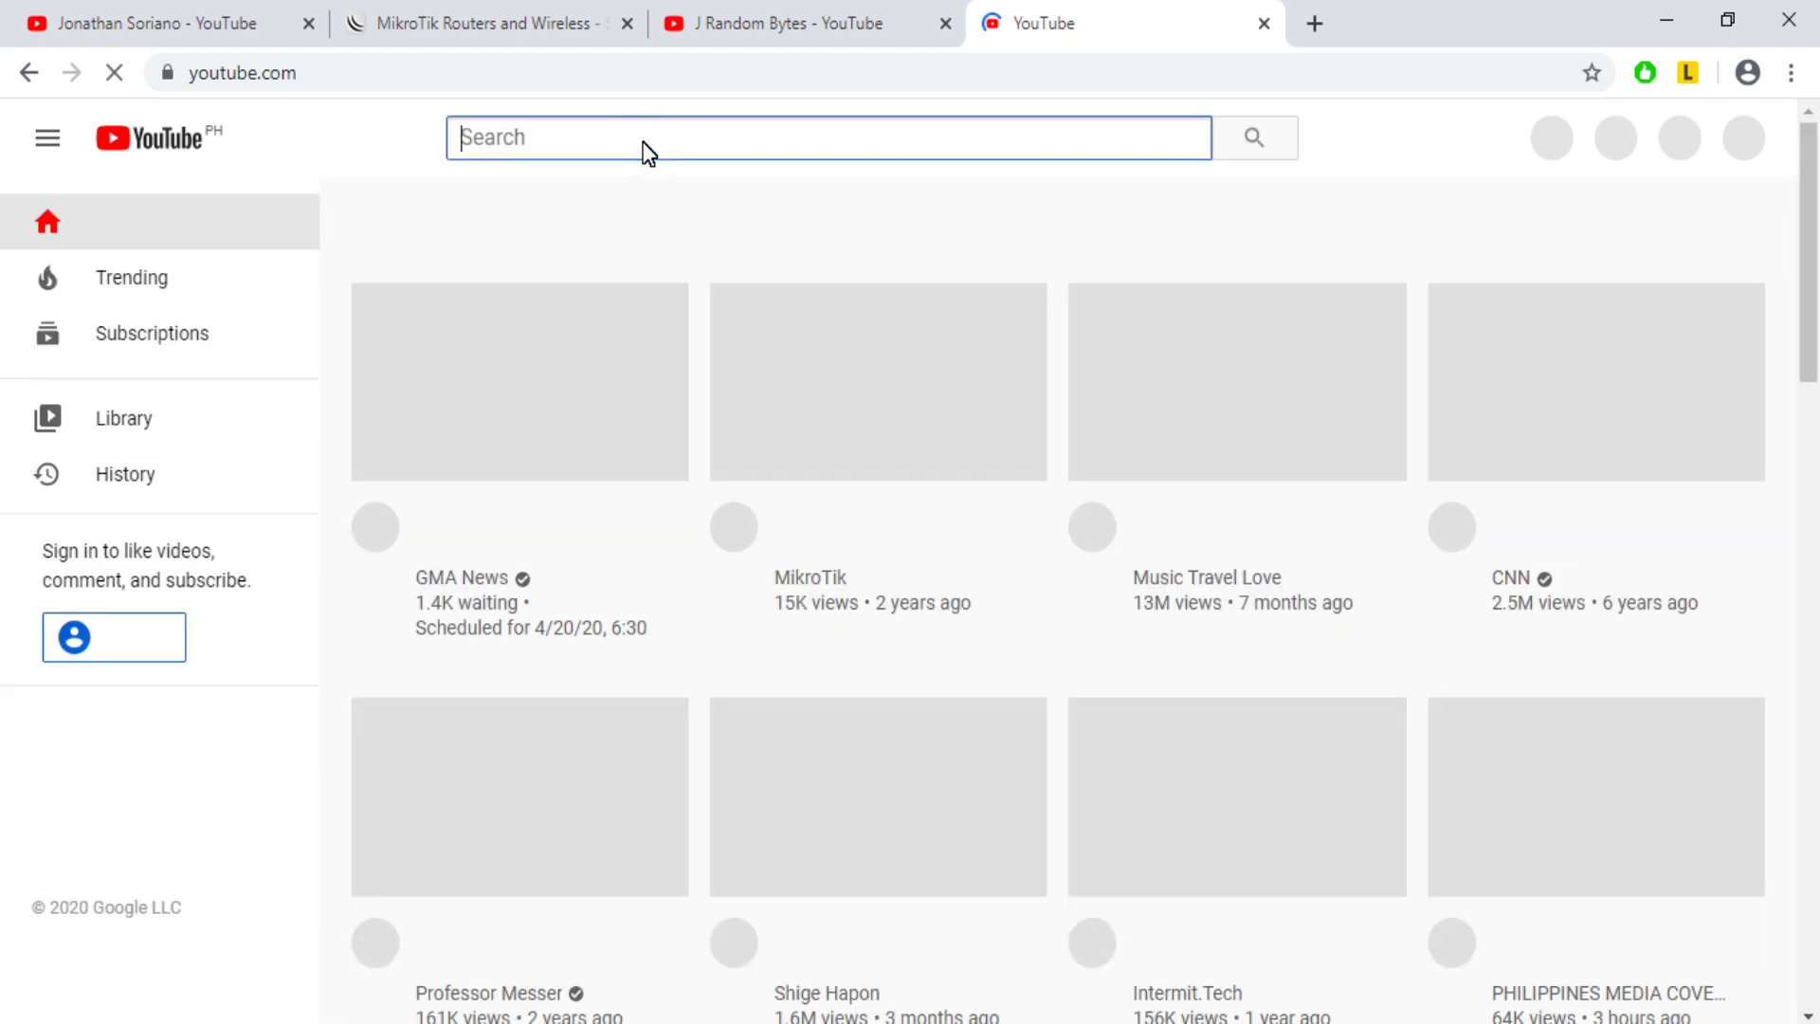
text(jrandombytes)
key(Return)
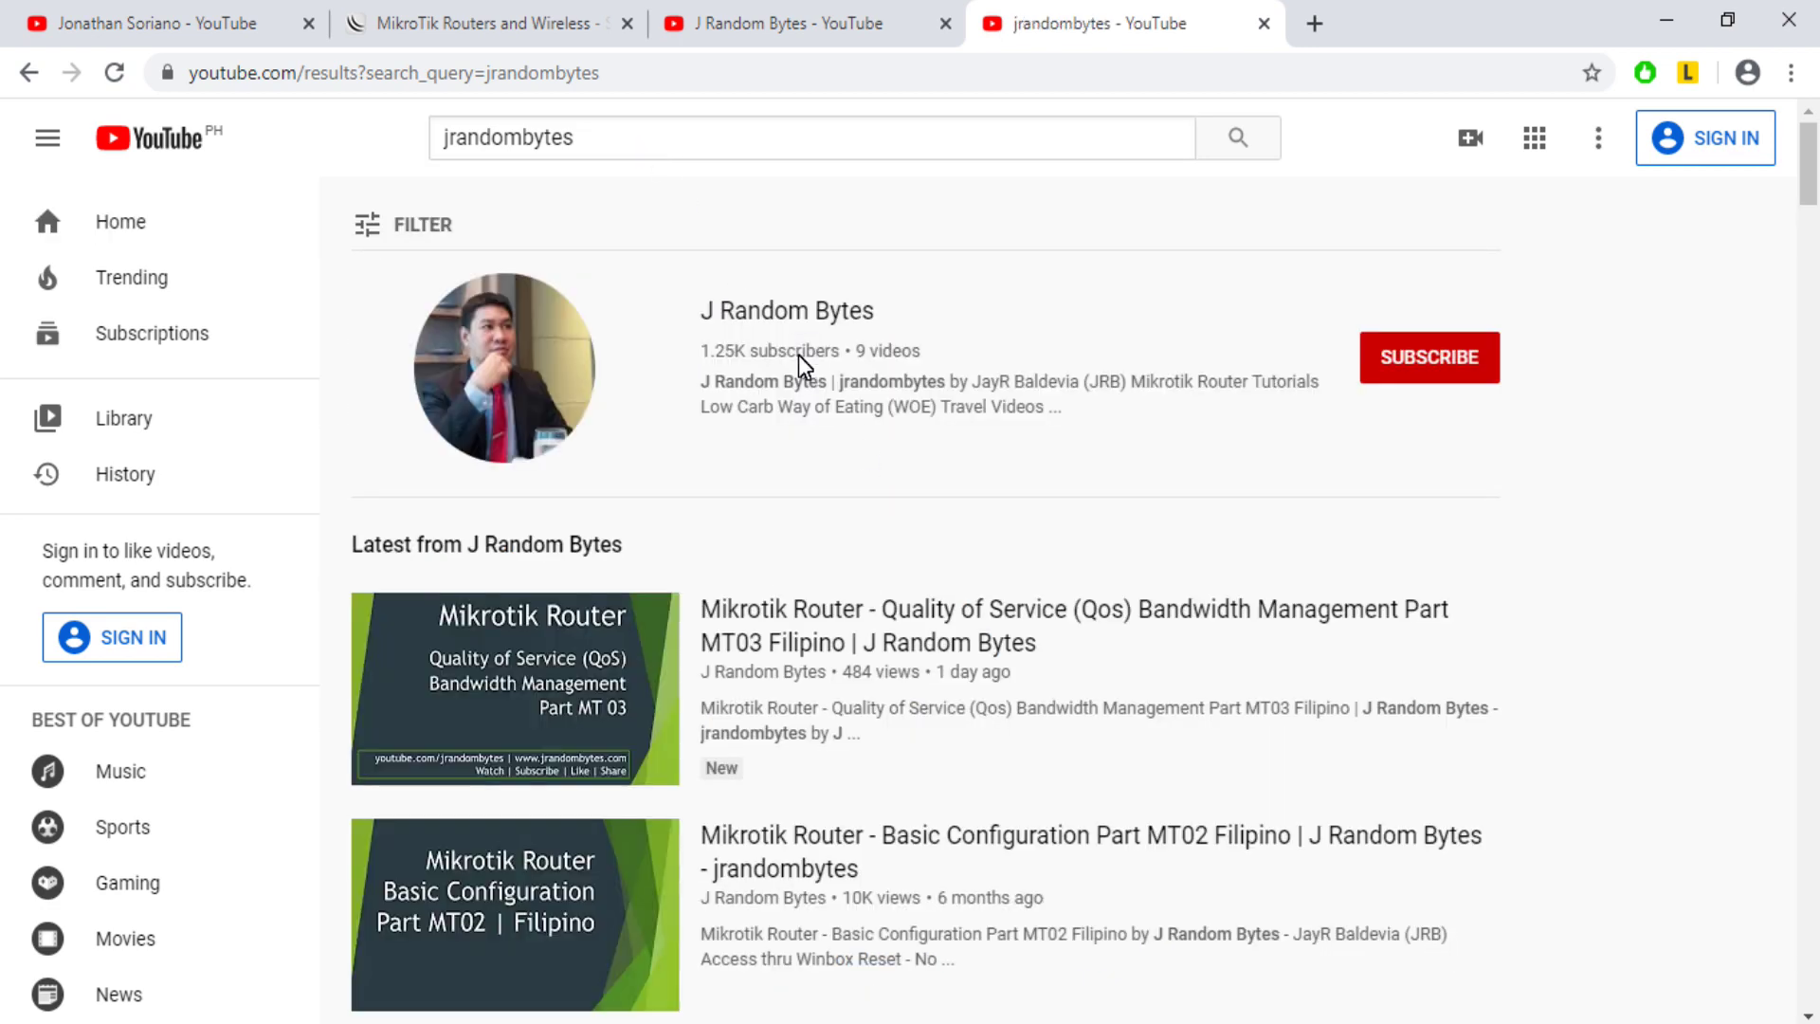
- Play the Mikrotik Router Quality of Service Bandwidth Management Part MT03 video and mute its sound
click(605, 624)
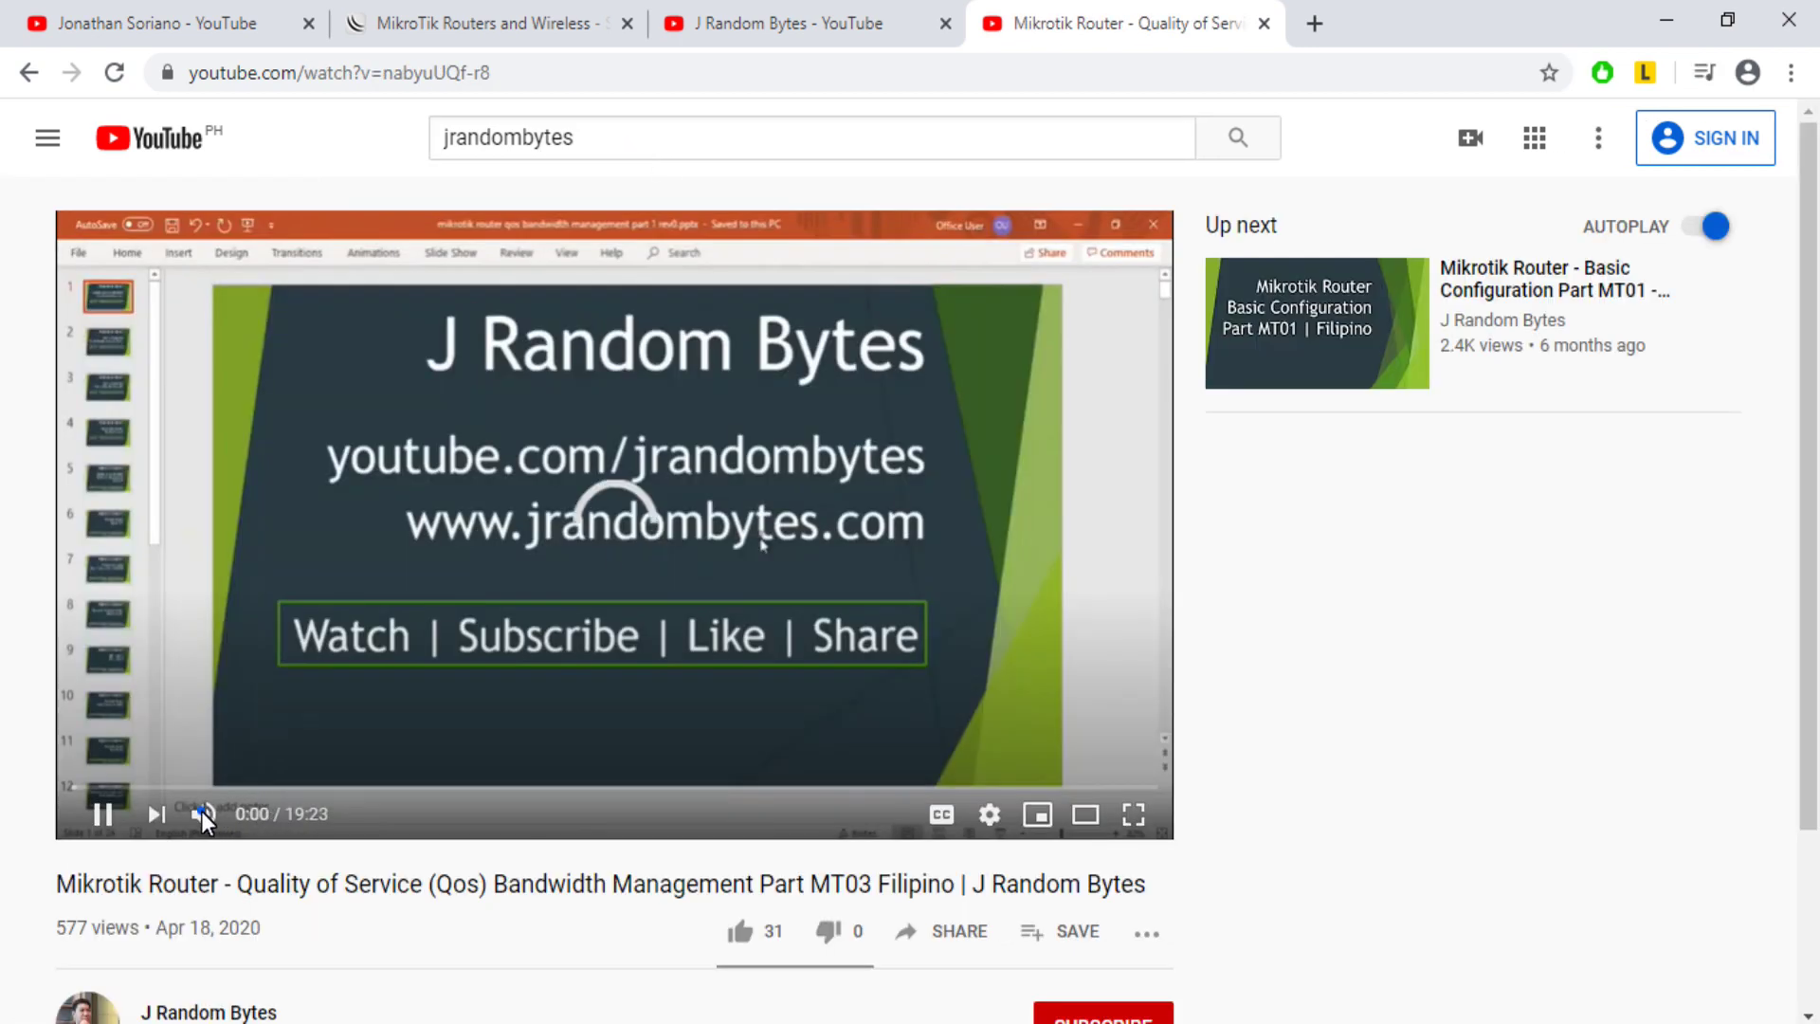
click(200, 811)
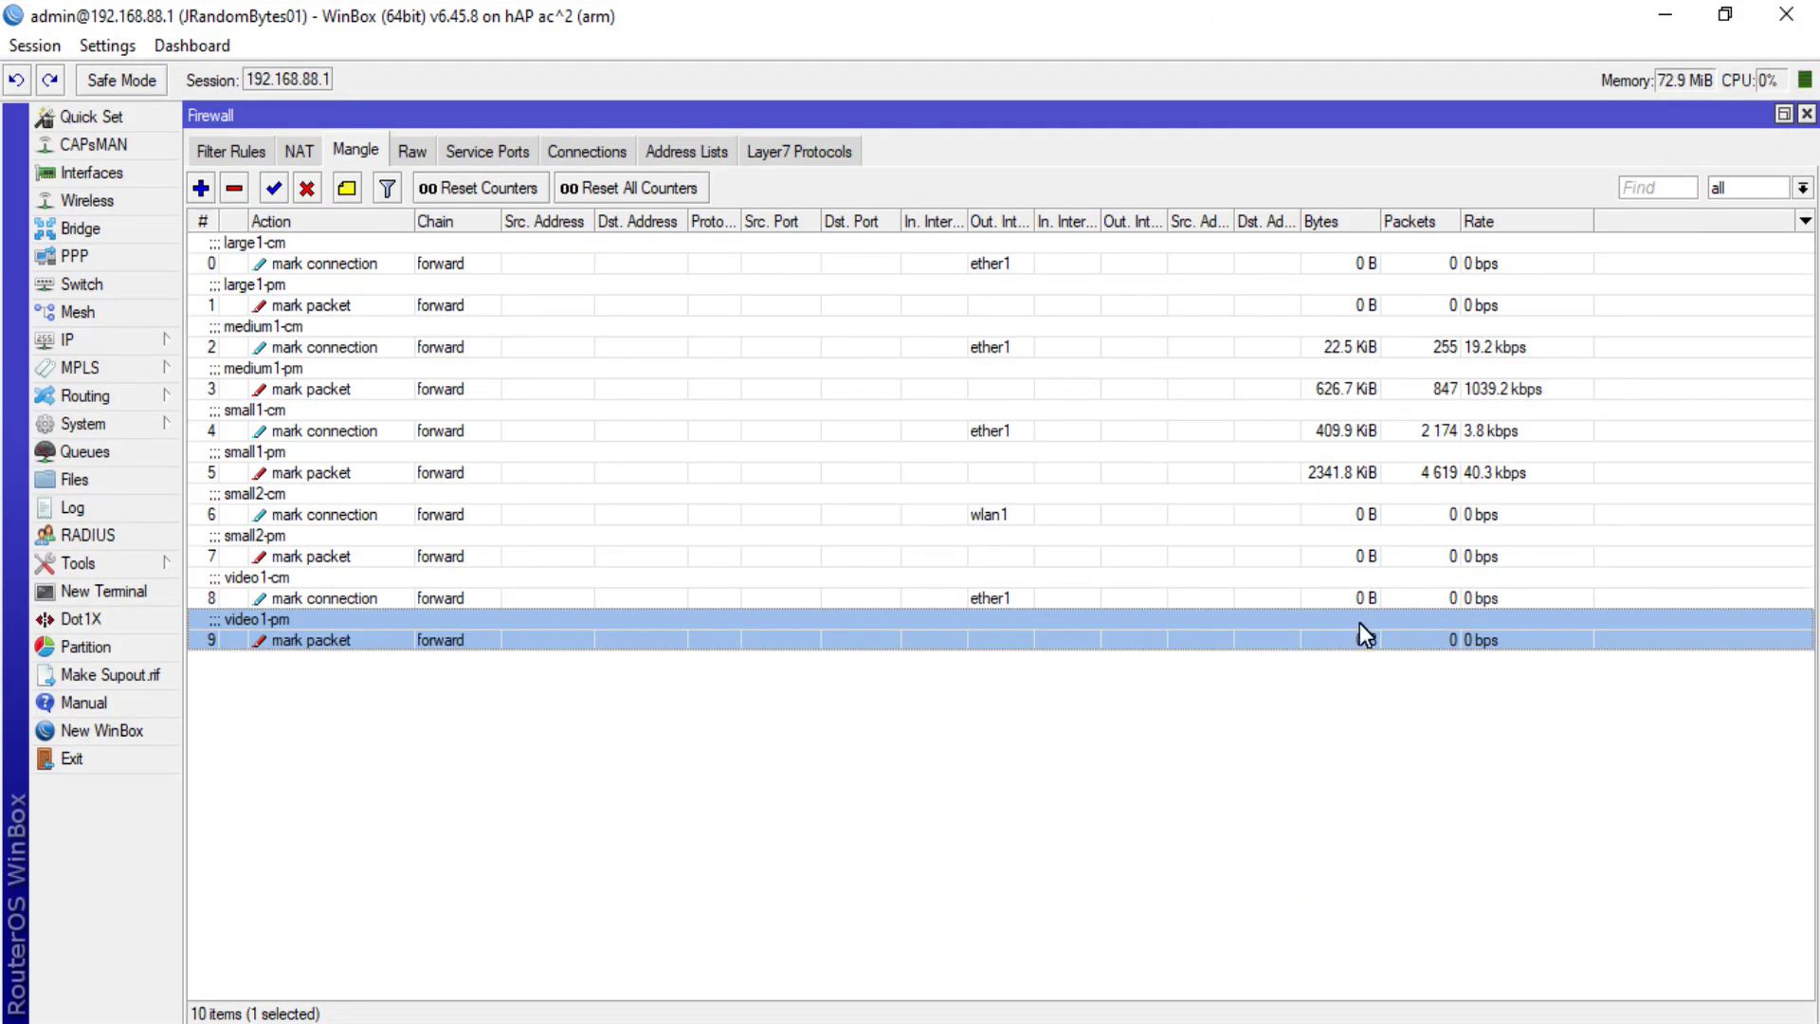
- Switch back to WinBox and check the traffic counters of the video1-cm and video1-pm mangle rules
click(1345, 603)
click(1362, 634)
click(1340, 598)
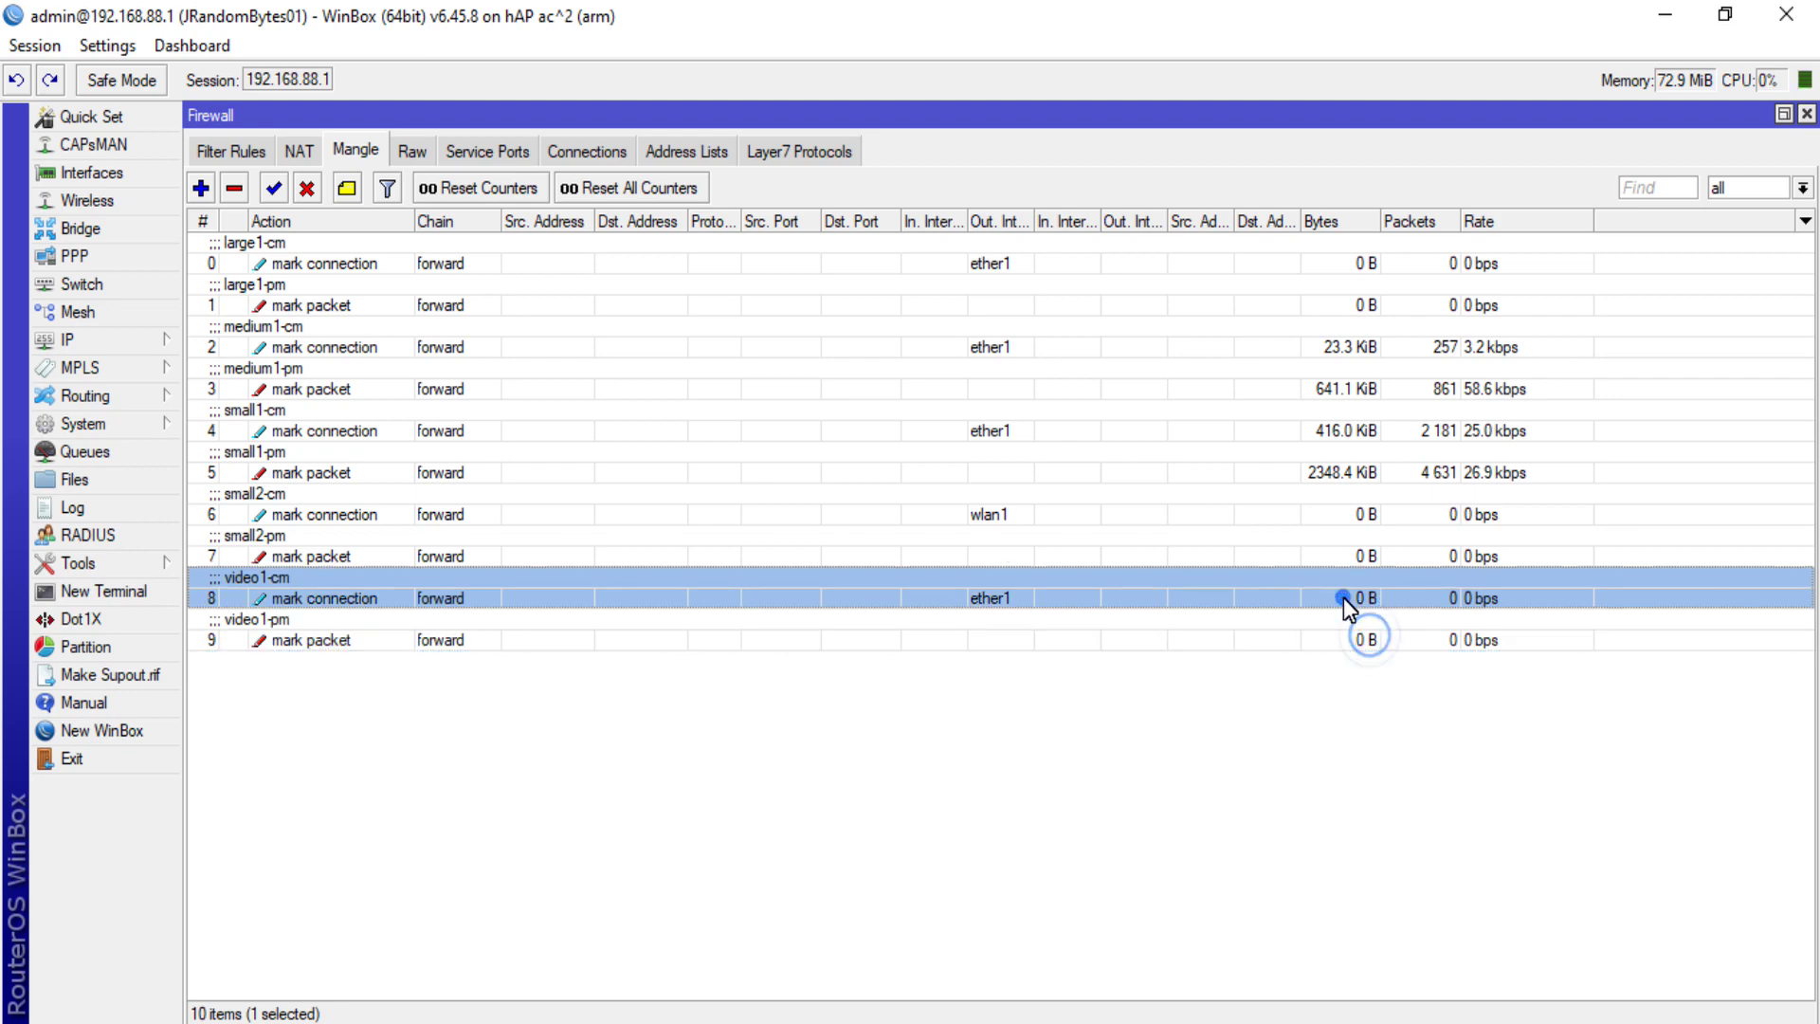
- Compare the byte, packet and rate counters of the video1-cm and video1-pm rules while the video plays
click(1331, 630)
click(1305, 601)
click(1164, 637)
click(1162, 597)
click(1149, 621)
click(1141, 601)
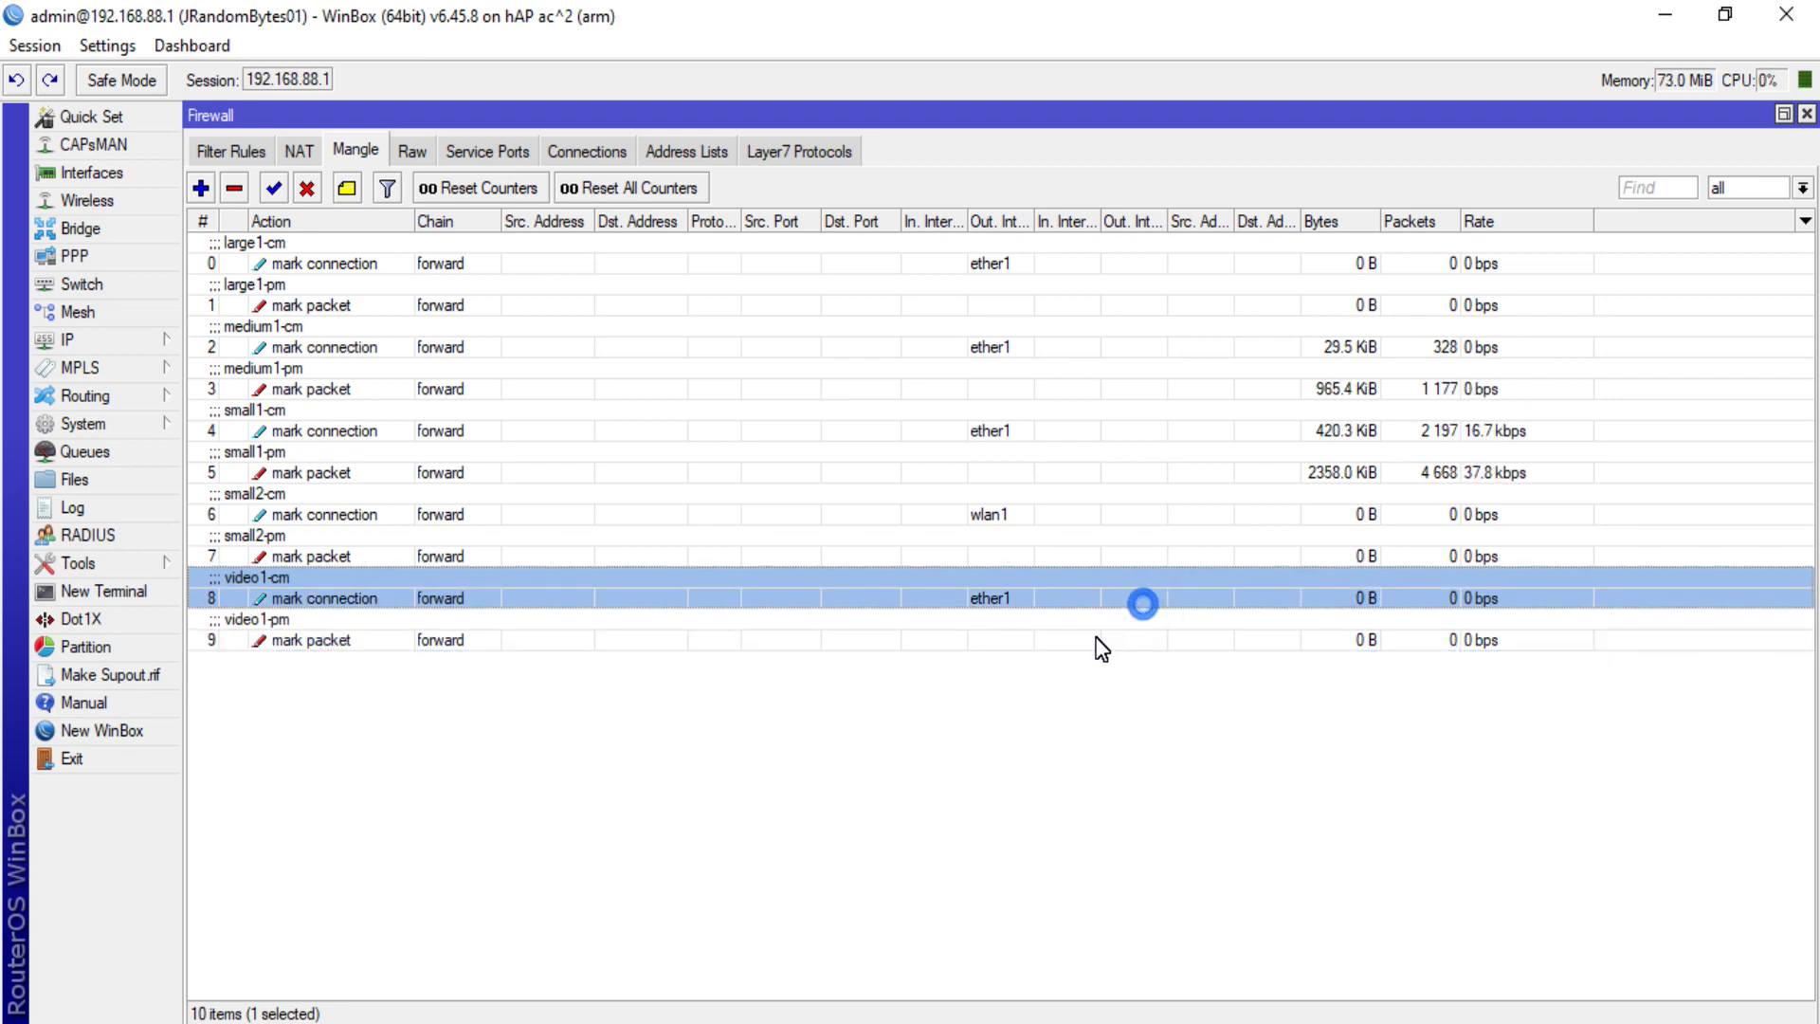
click(1091, 638)
click(1089, 604)
click(1068, 633)
click(1041, 589)
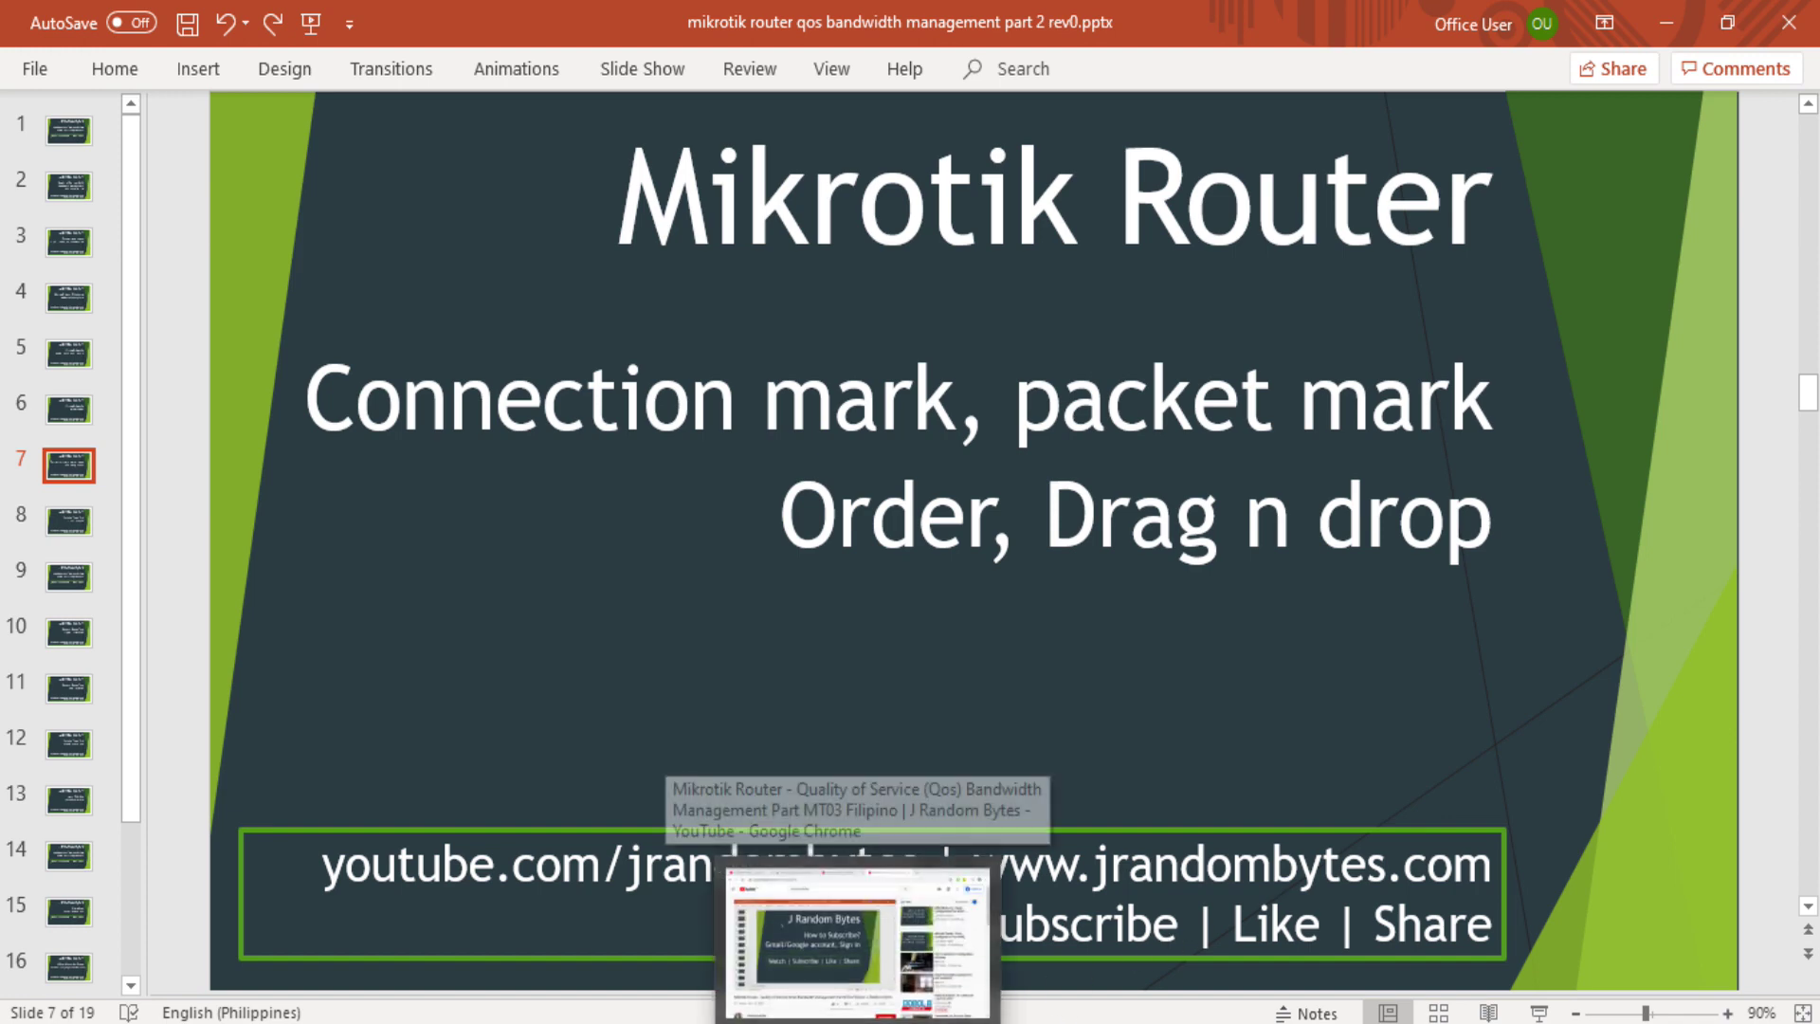
- Switch to the browser, pause the YouTube video and return to the mangle list in WinBox
click(858, 938)
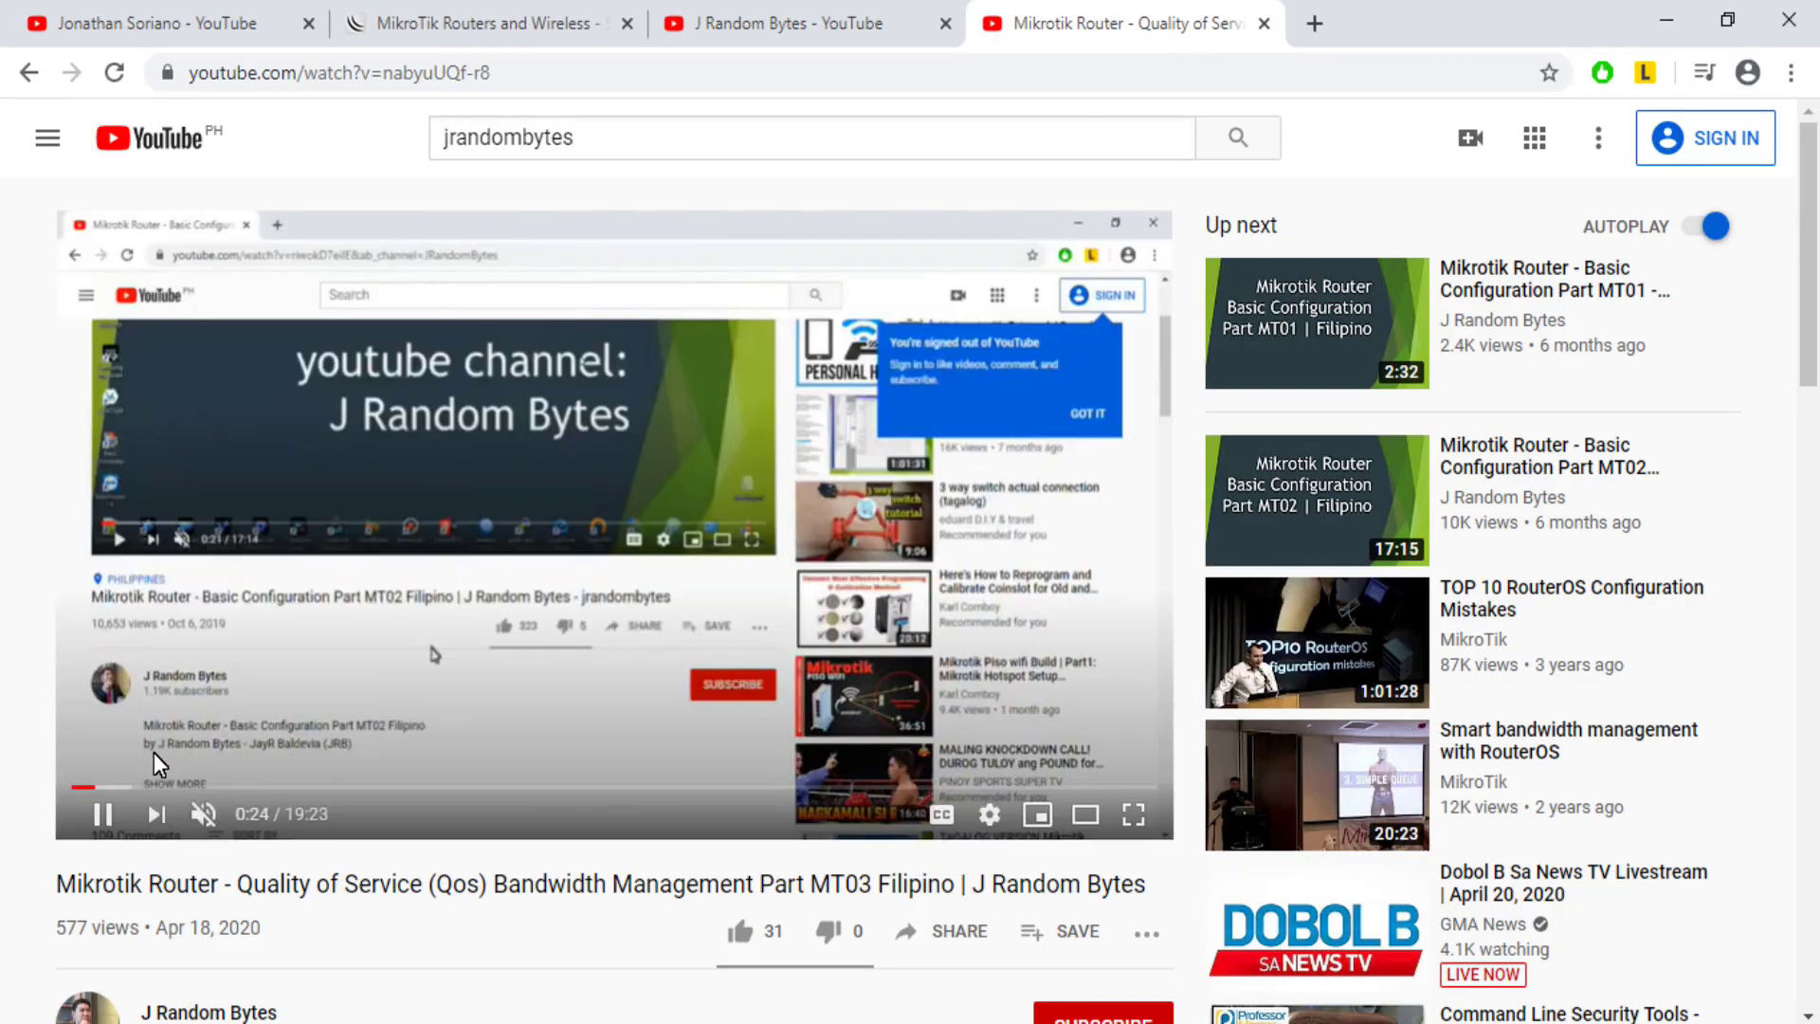
click(82, 813)
key(alt+Tab)
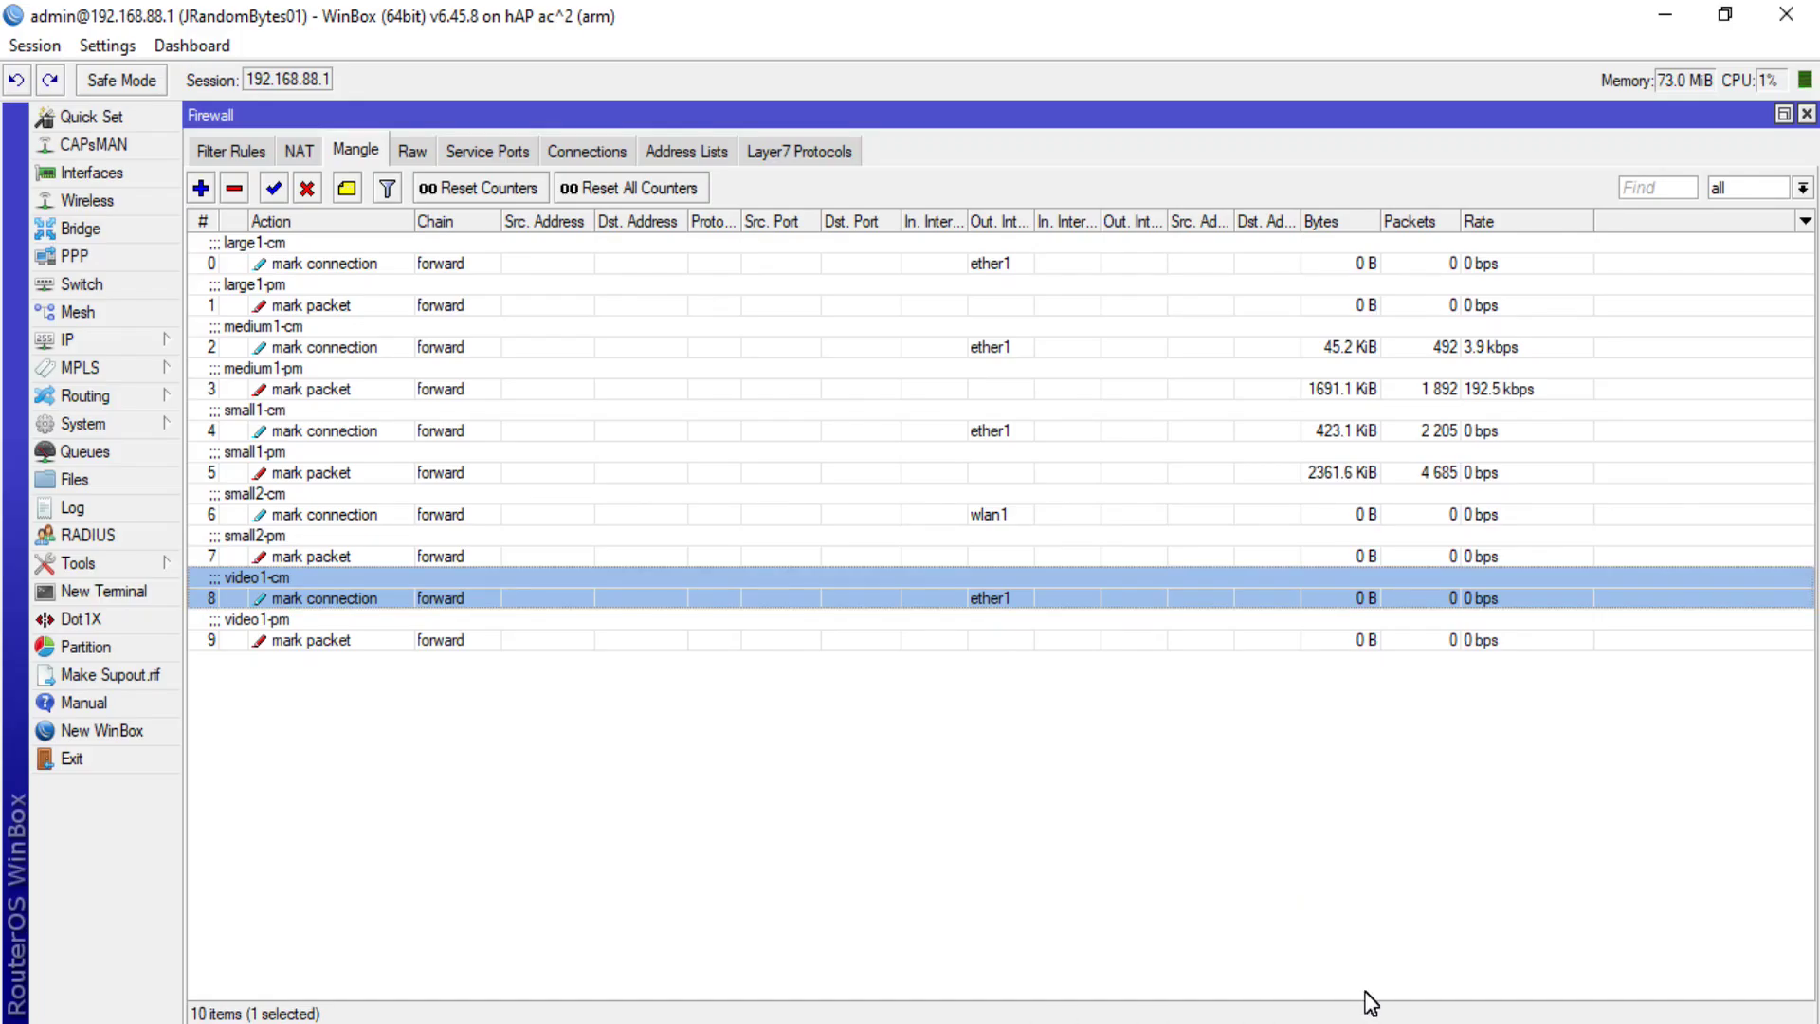
click(632, 834)
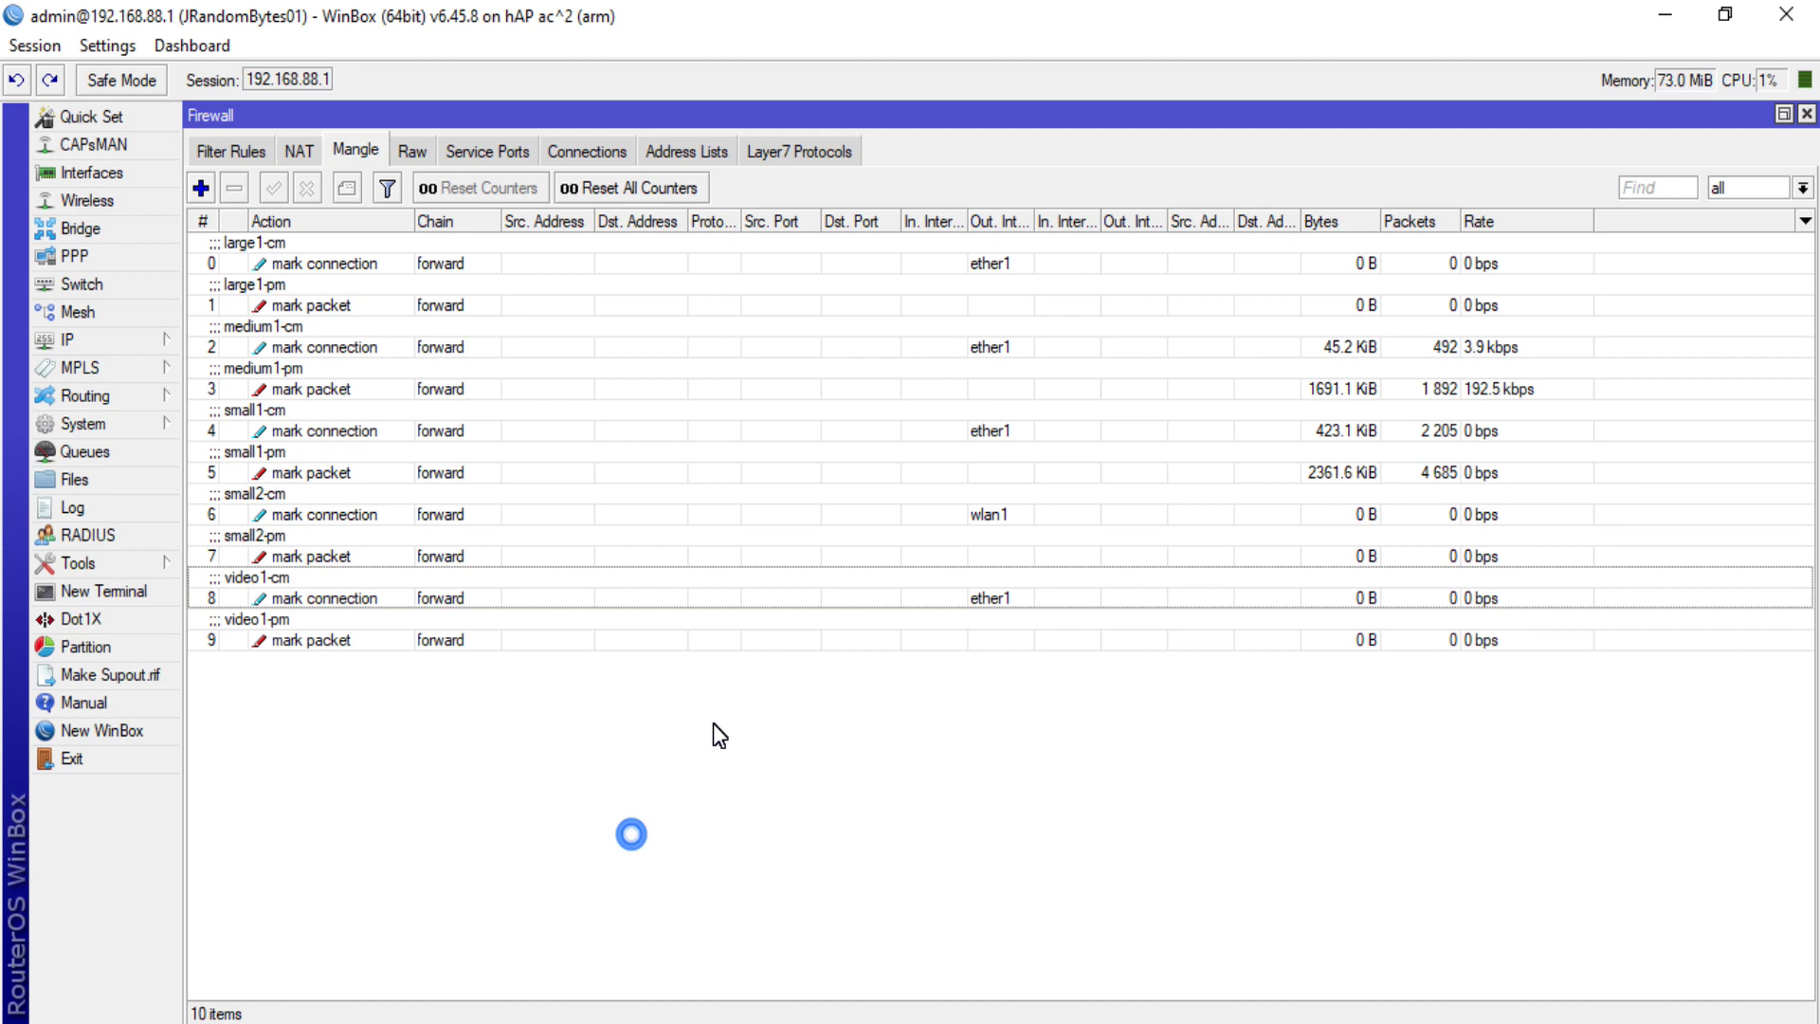
- Move the video1-cm and video1-pm rules to the start of the mangle order and reset all counters
click(202, 224)
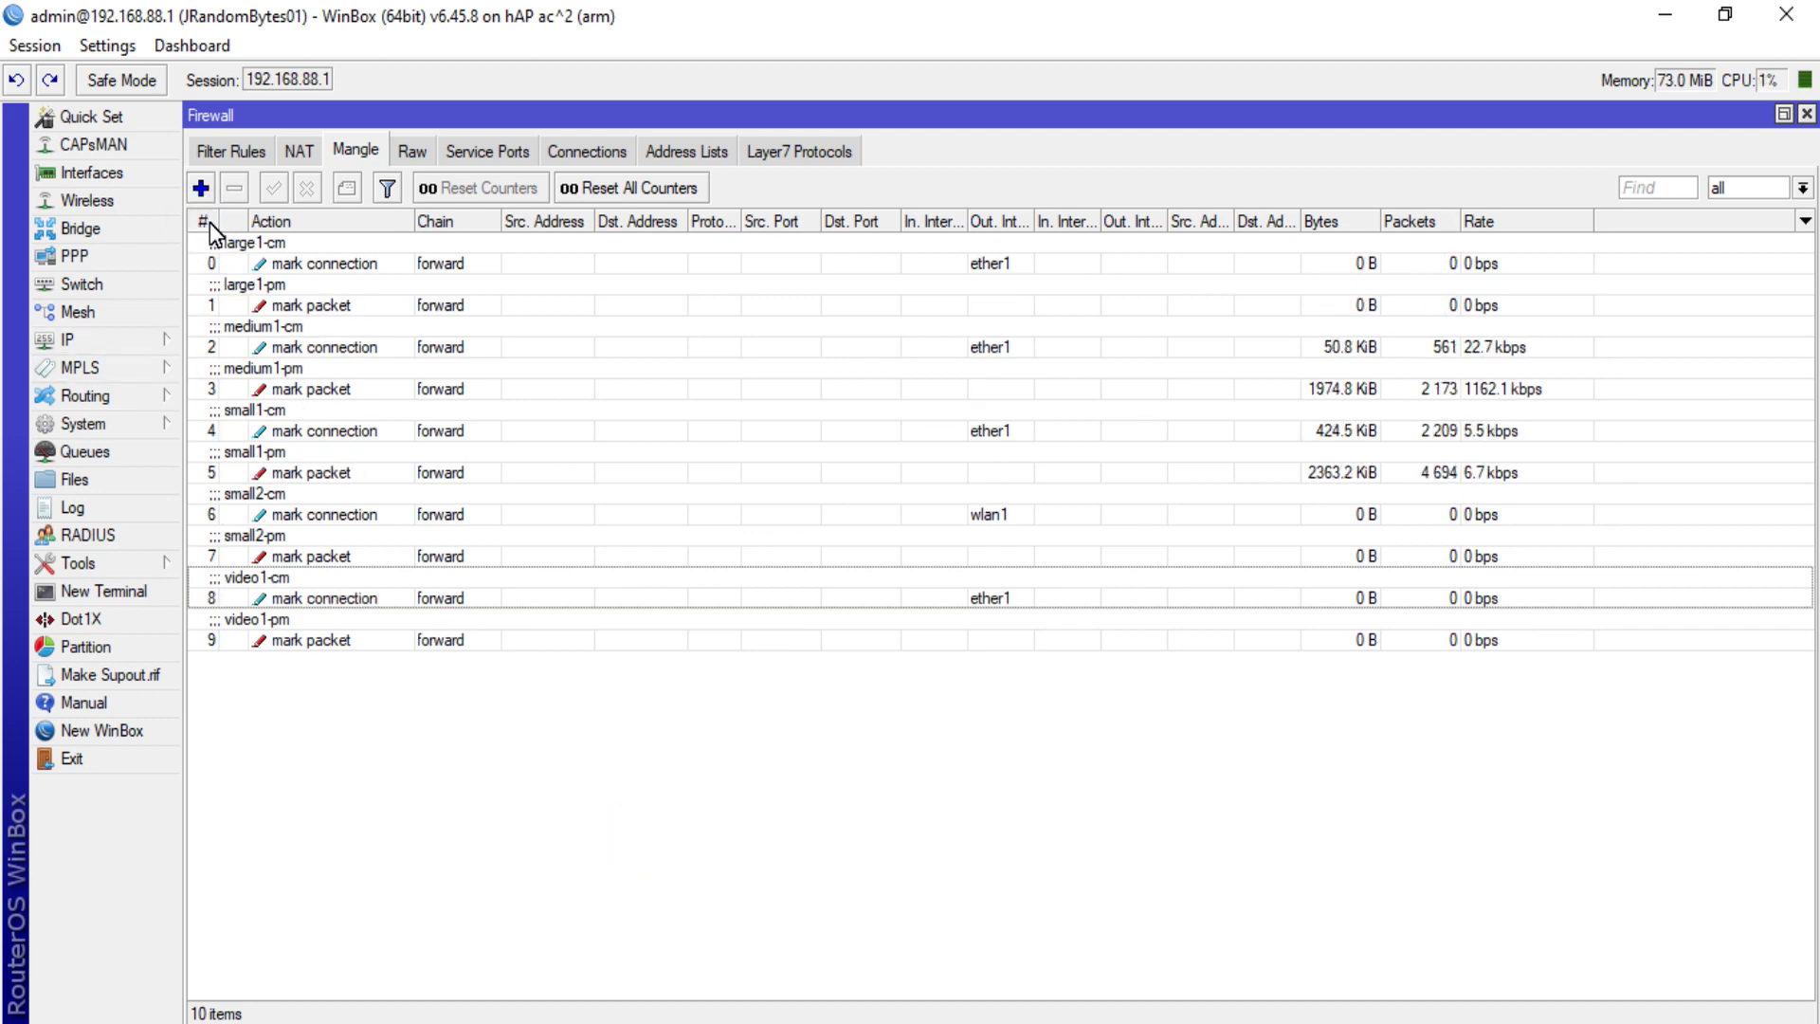
click(205, 225)
click(204, 226)
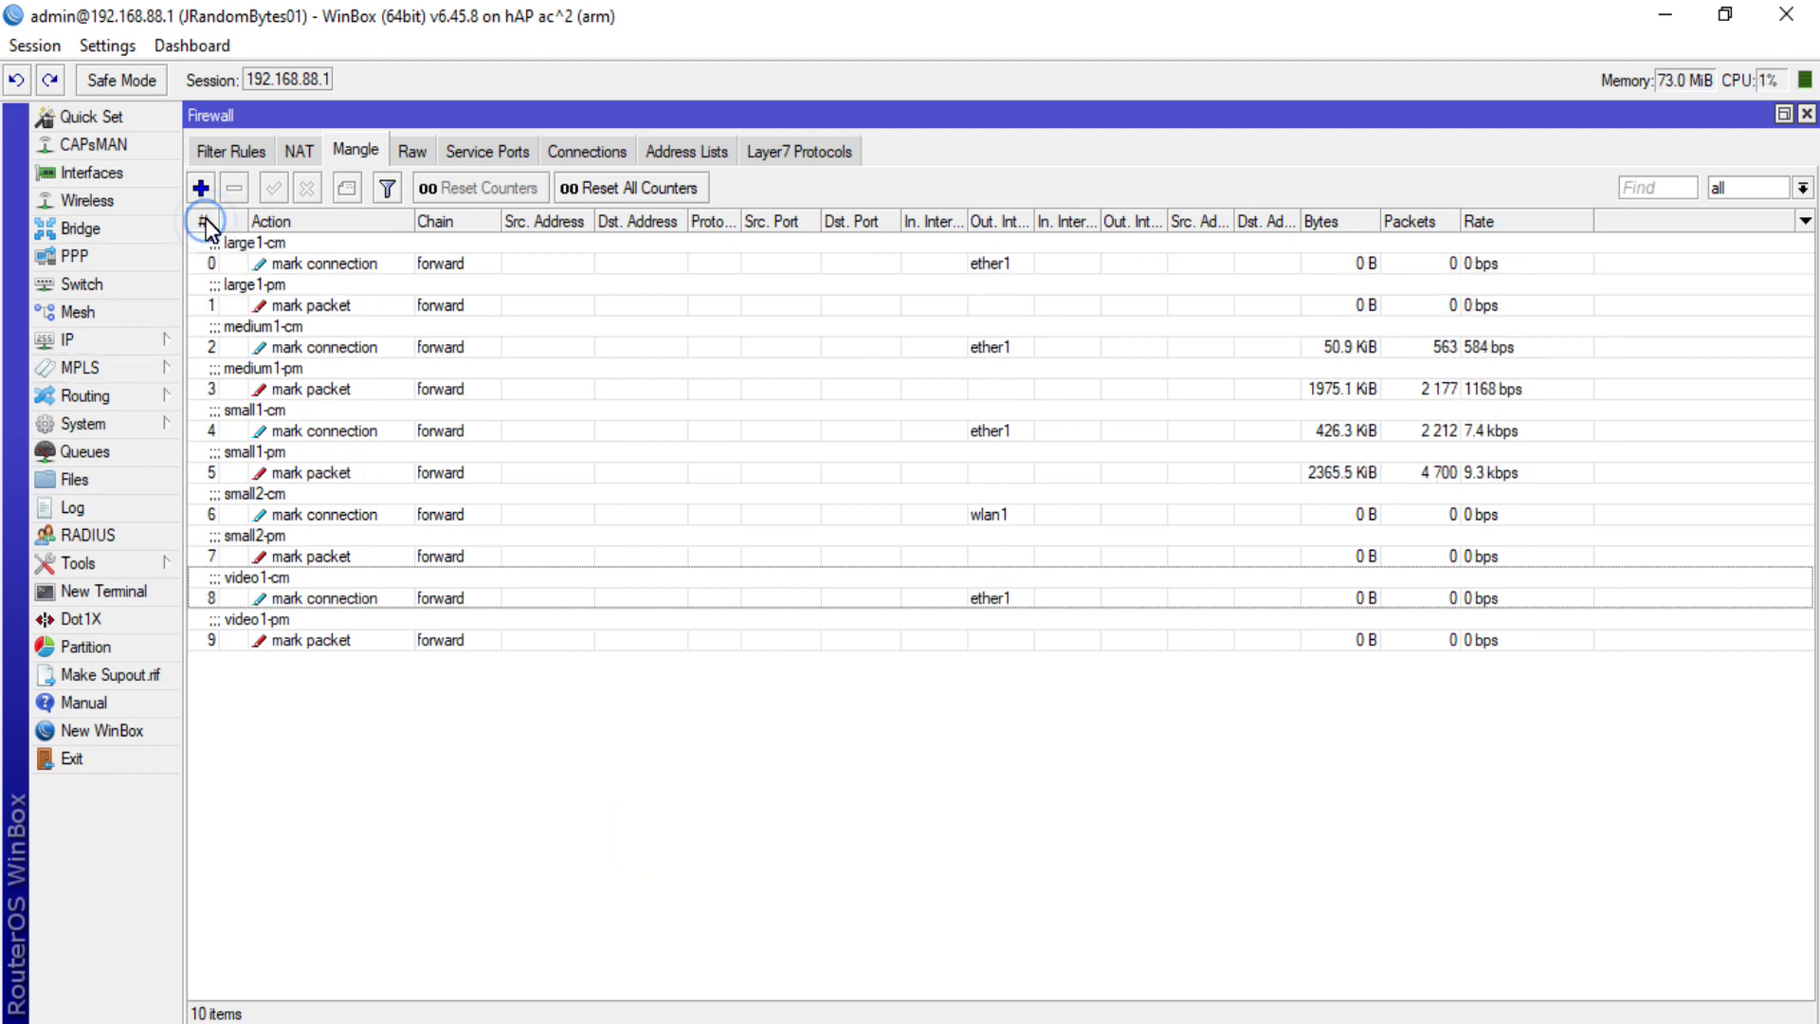
click(248, 593)
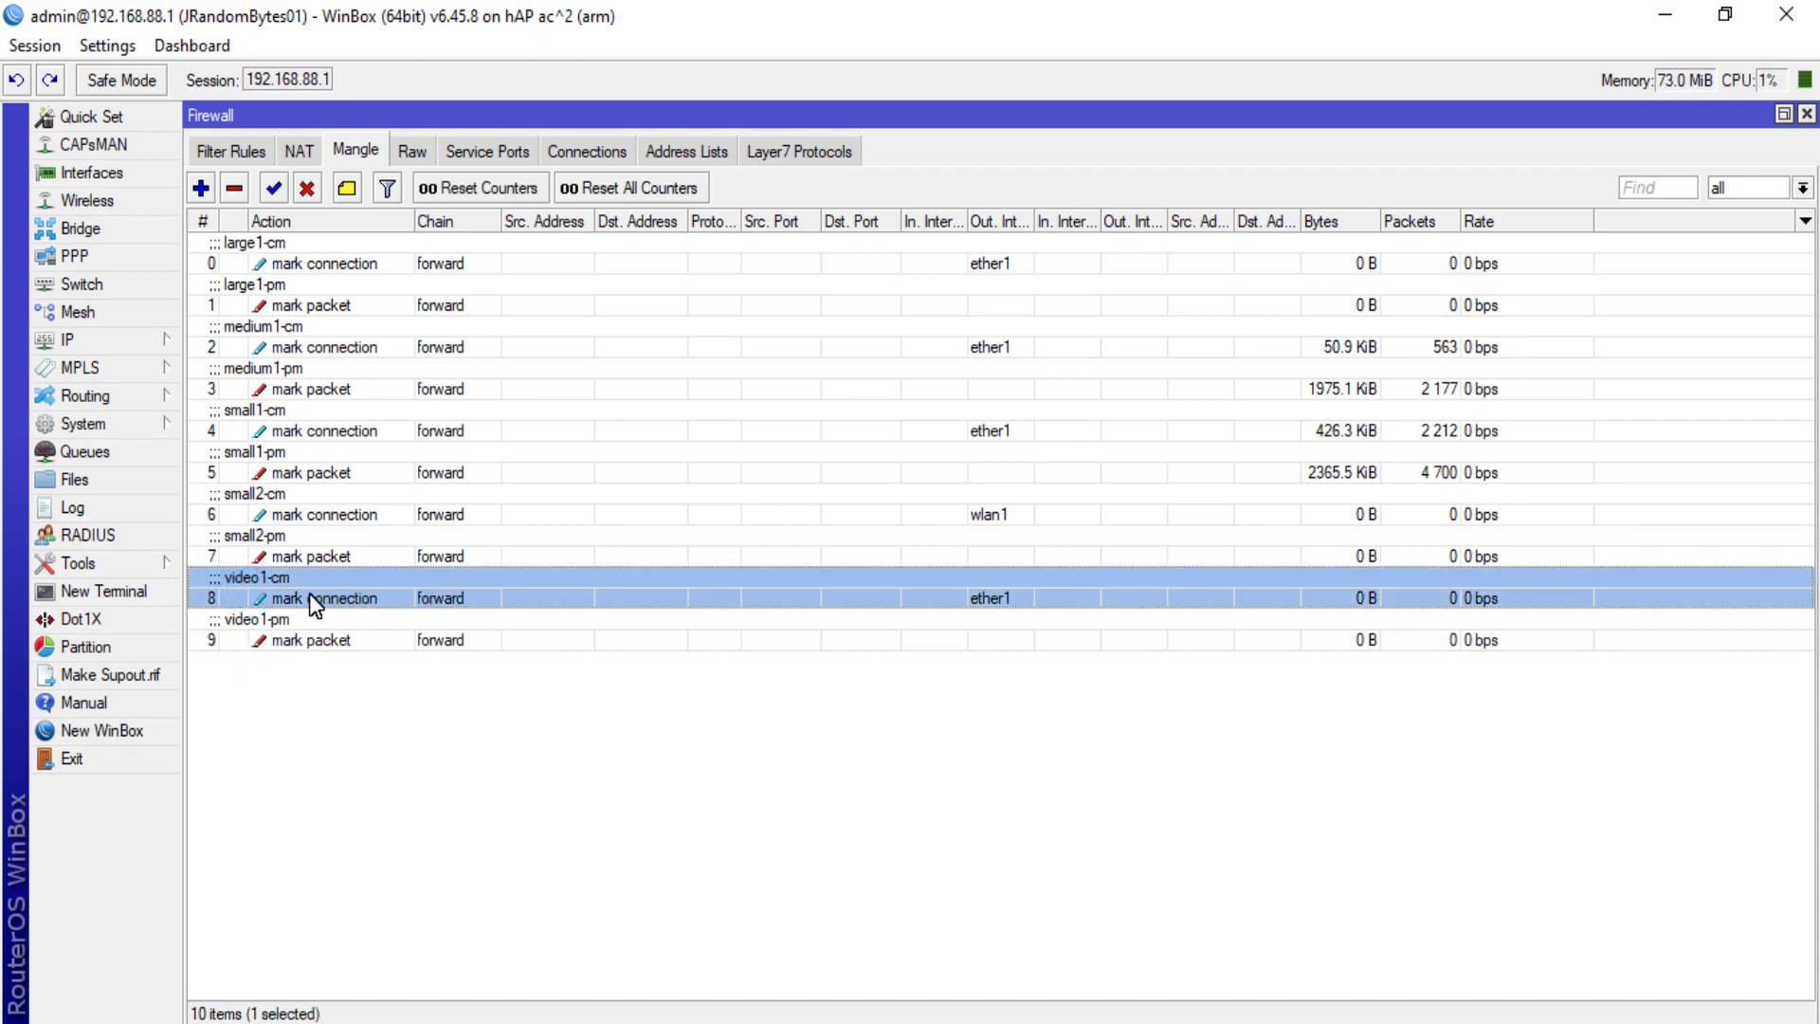
drag(305, 589, 296, 235)
drag(292, 650, 304, 275)
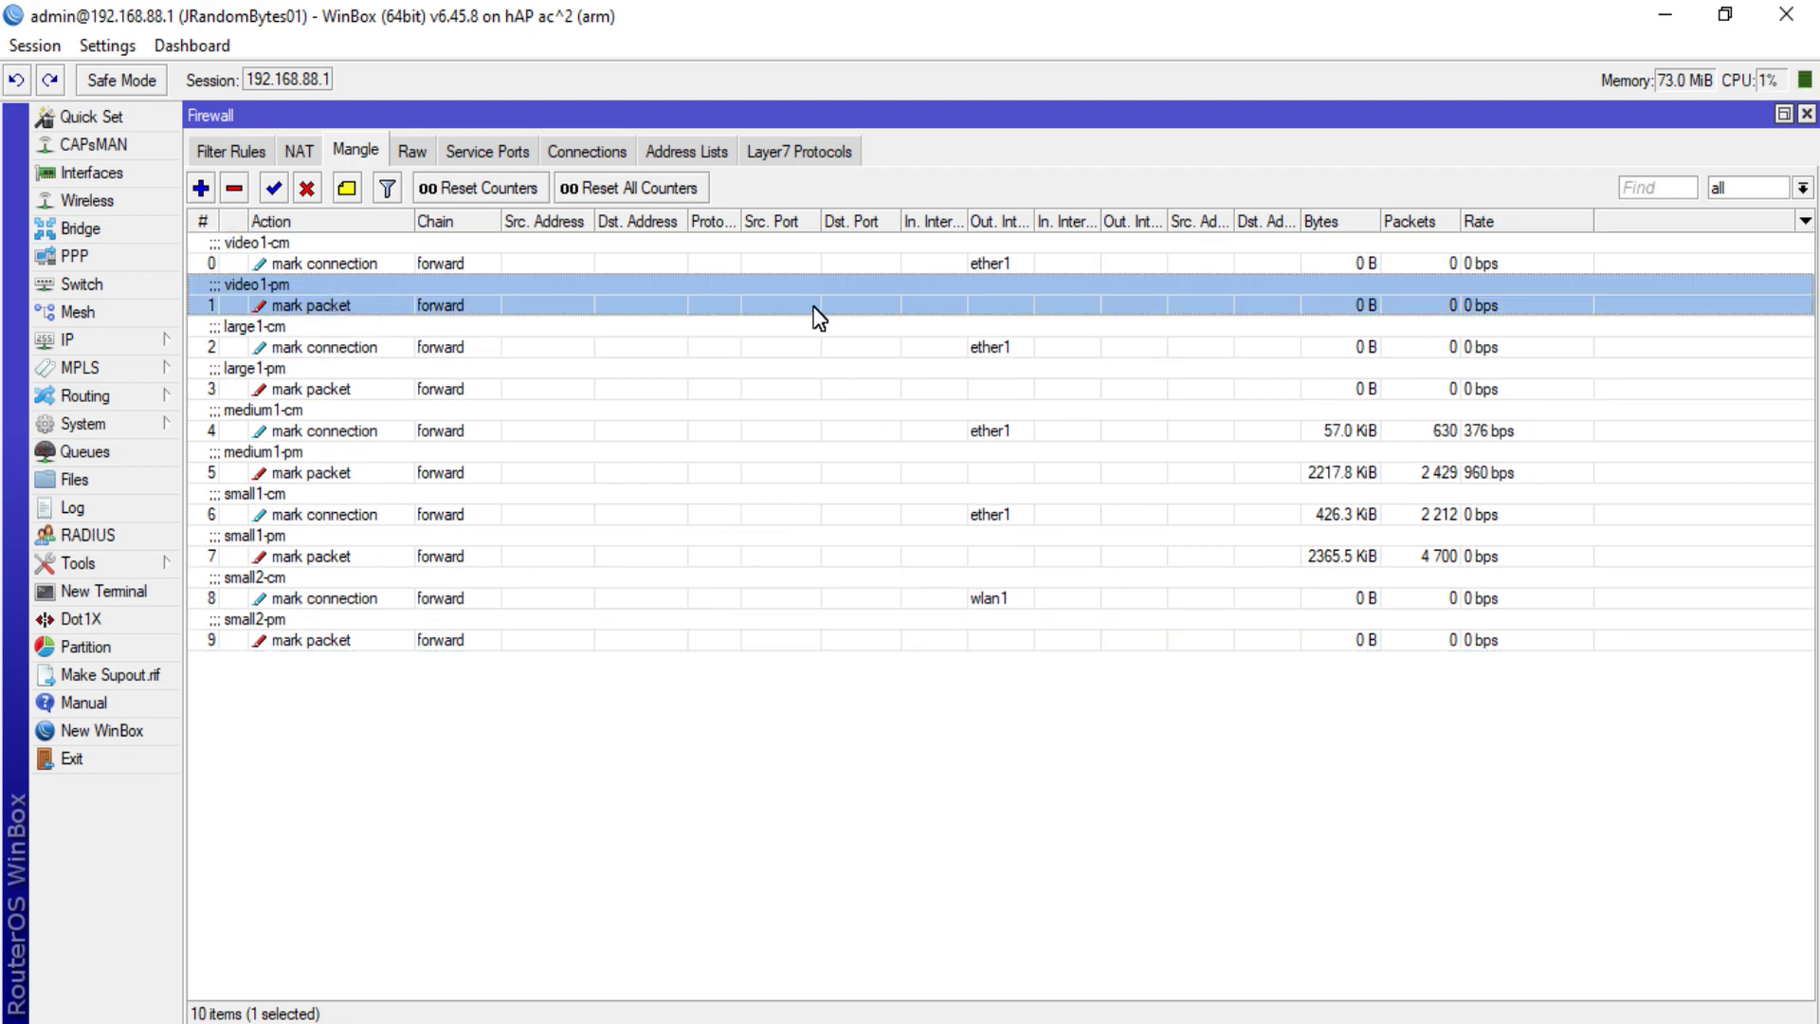
click(604, 192)
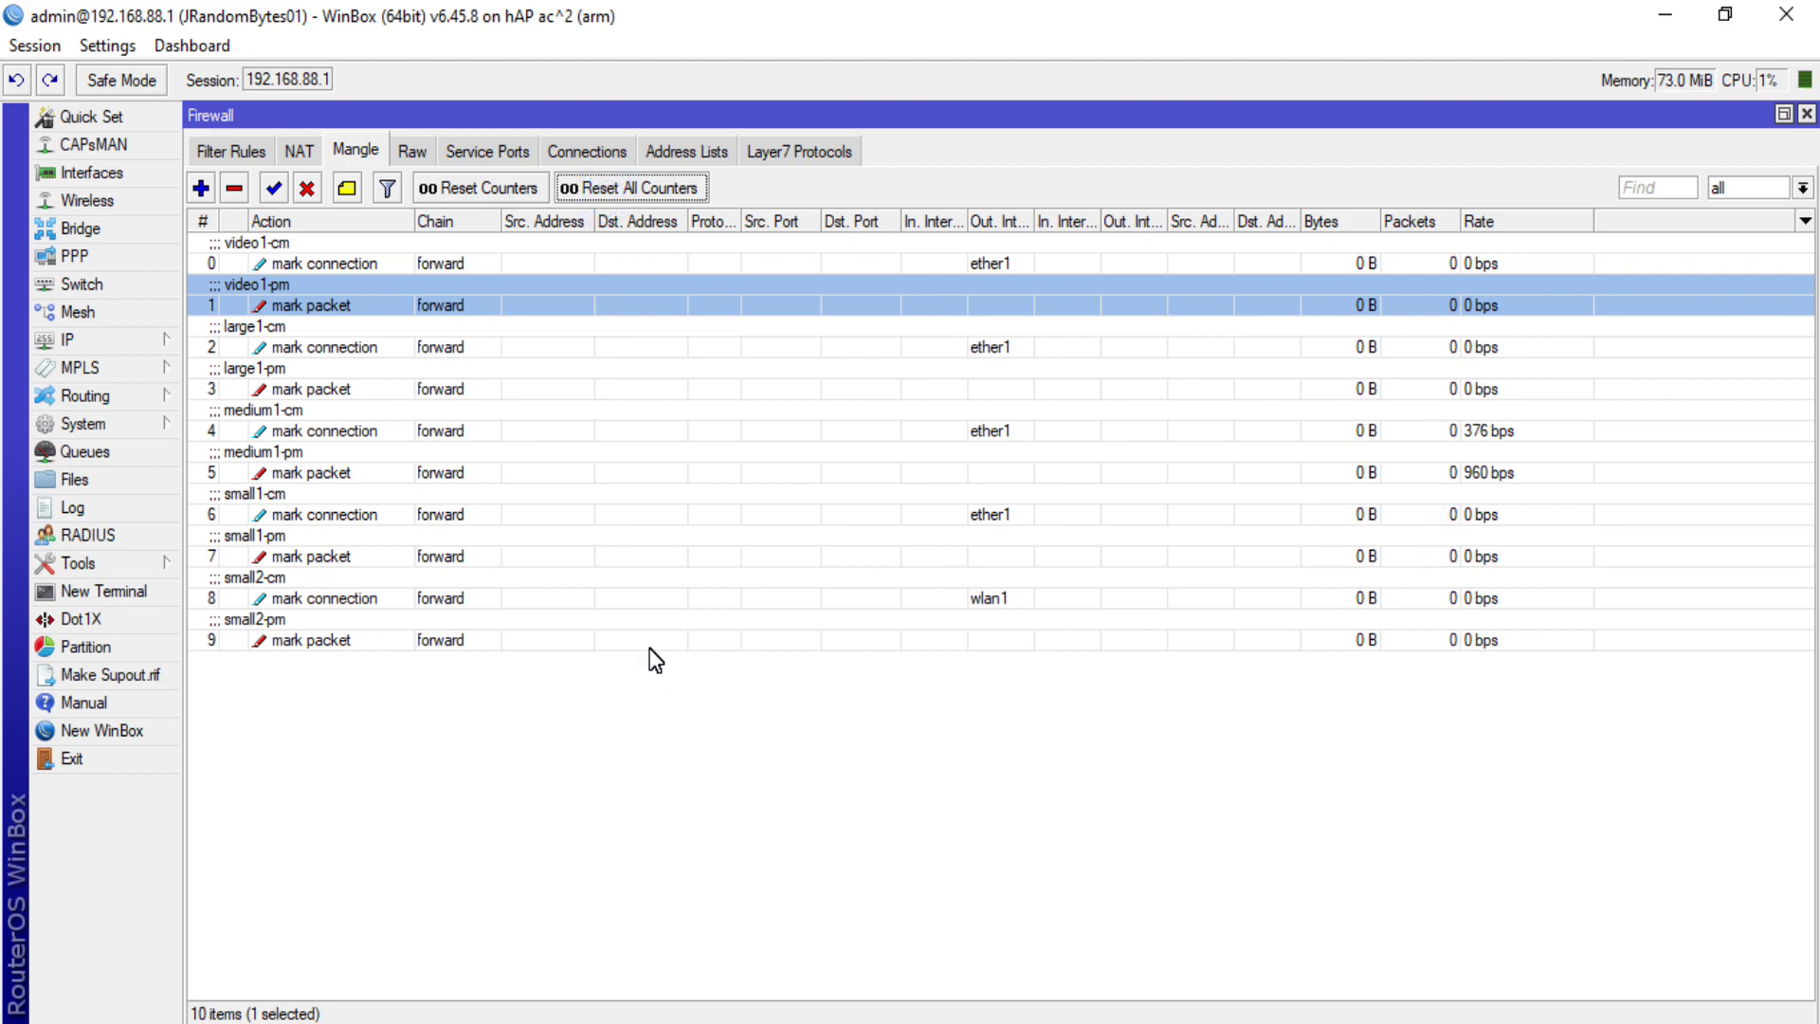
- Switch to the browser and play the suggested Mikrotik Router Basic Configuration Part MT01 video
click(368, 264)
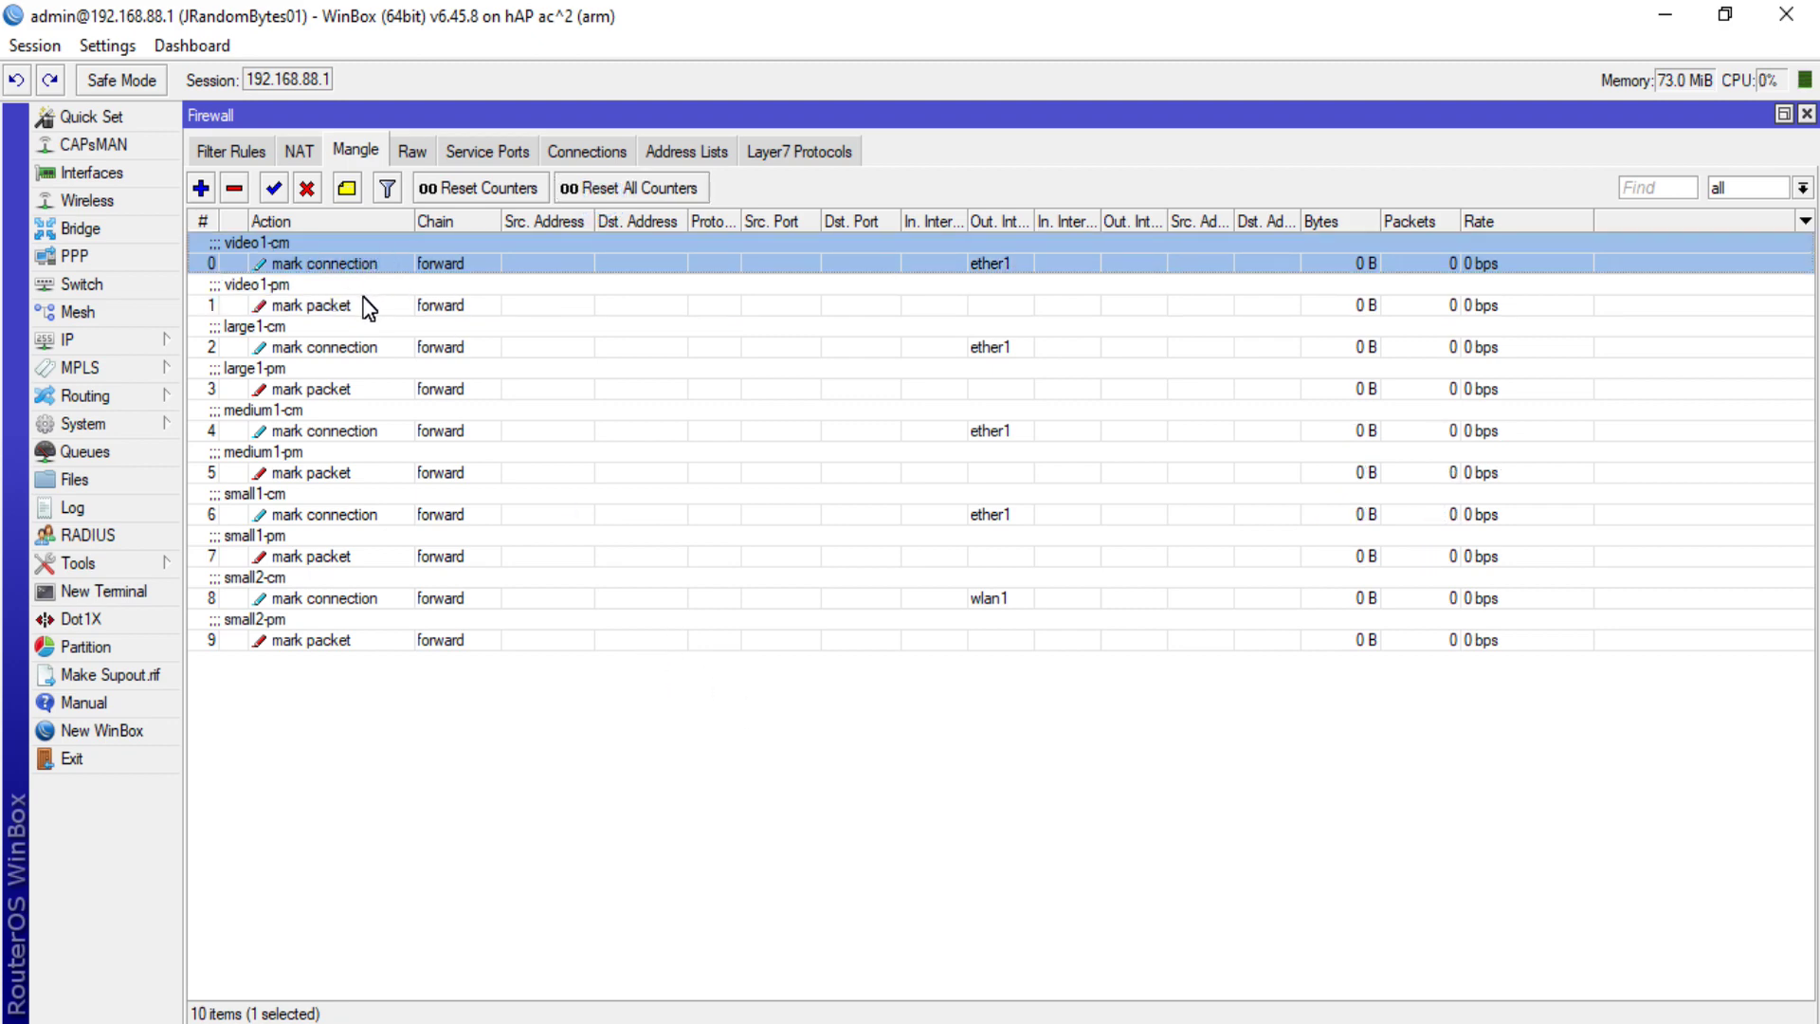
click(367, 296)
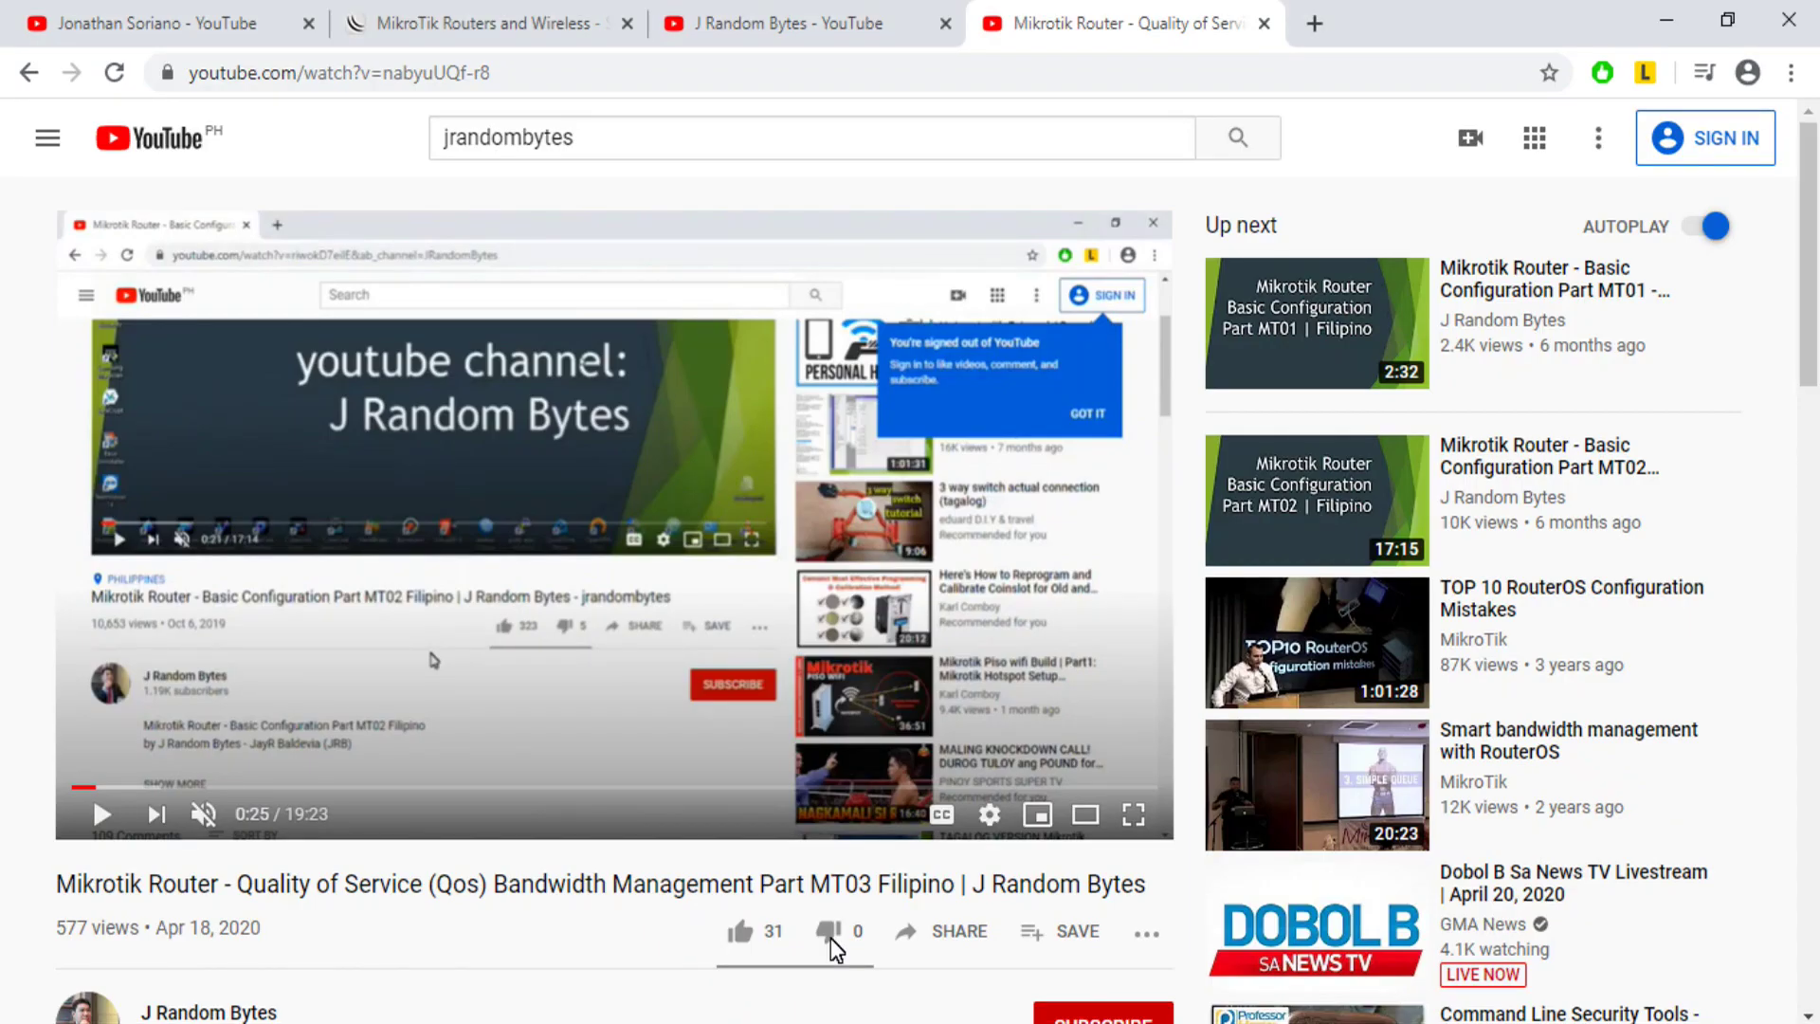
click(1506, 285)
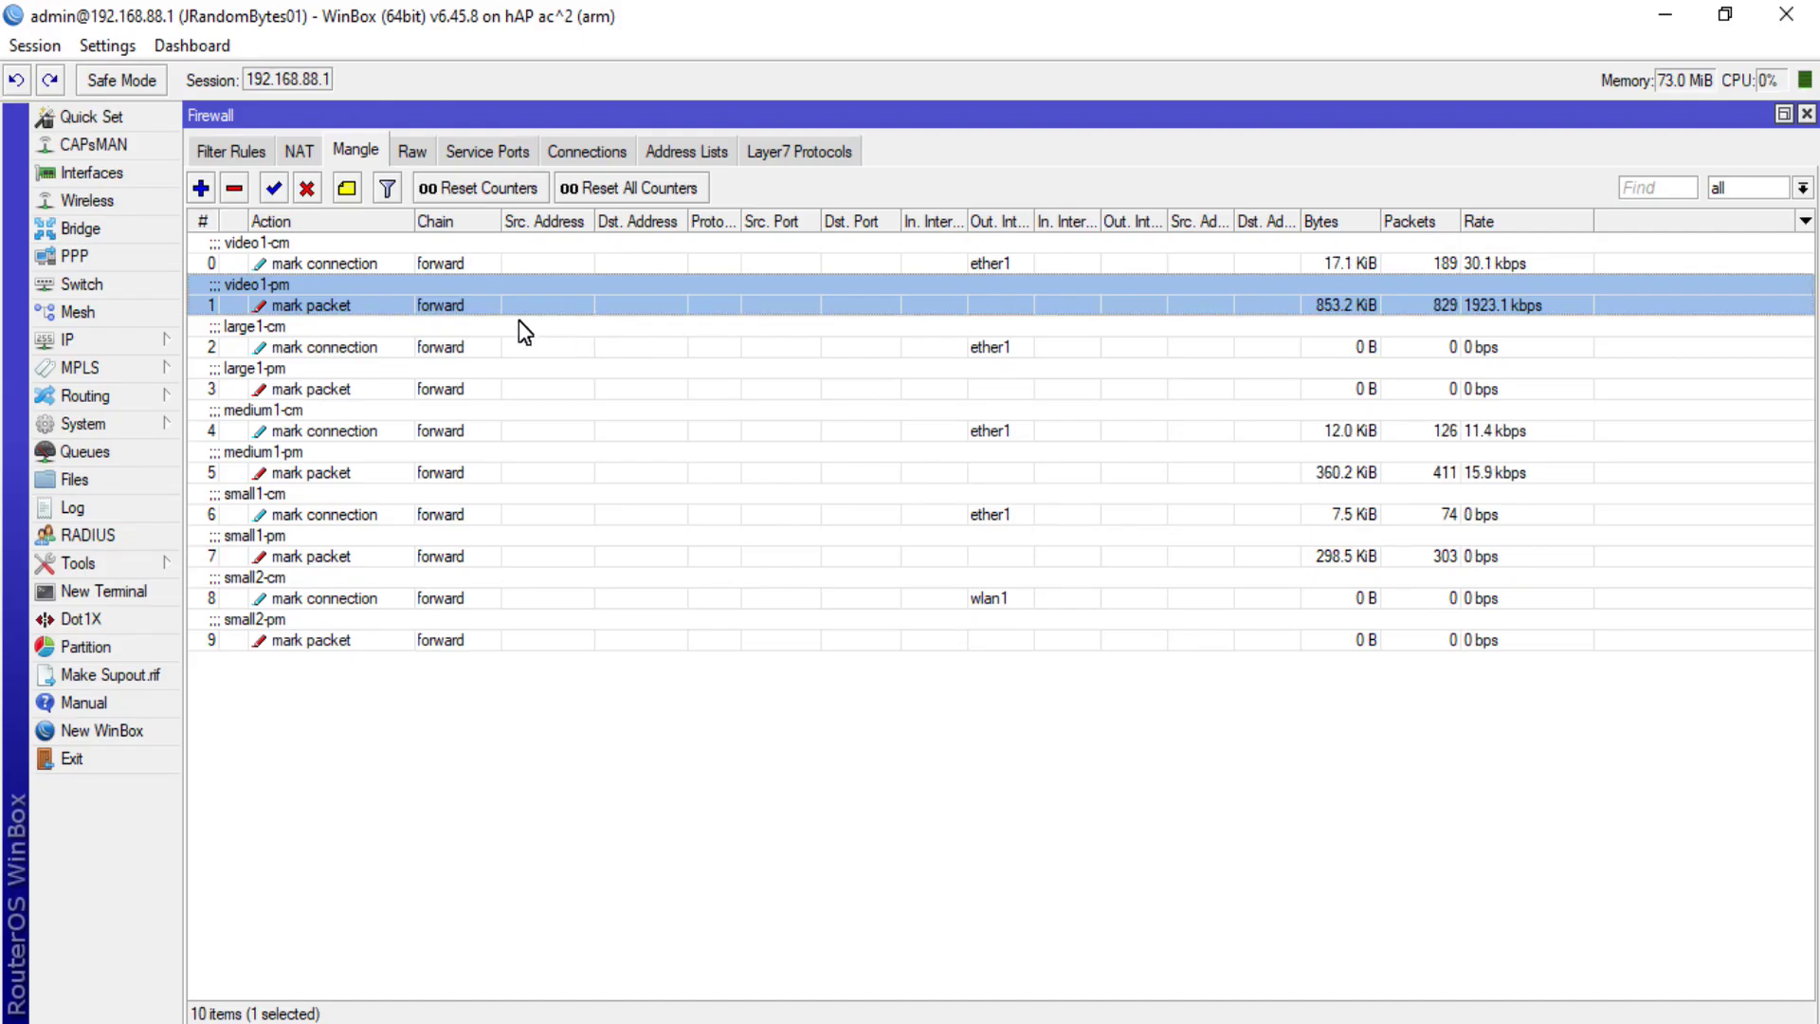
- Switch back to WinBox and check the traffic counters of the reordered video1-cm and video1-pm rules
click(569, 259)
click(587, 286)
click(587, 260)
click(582, 295)
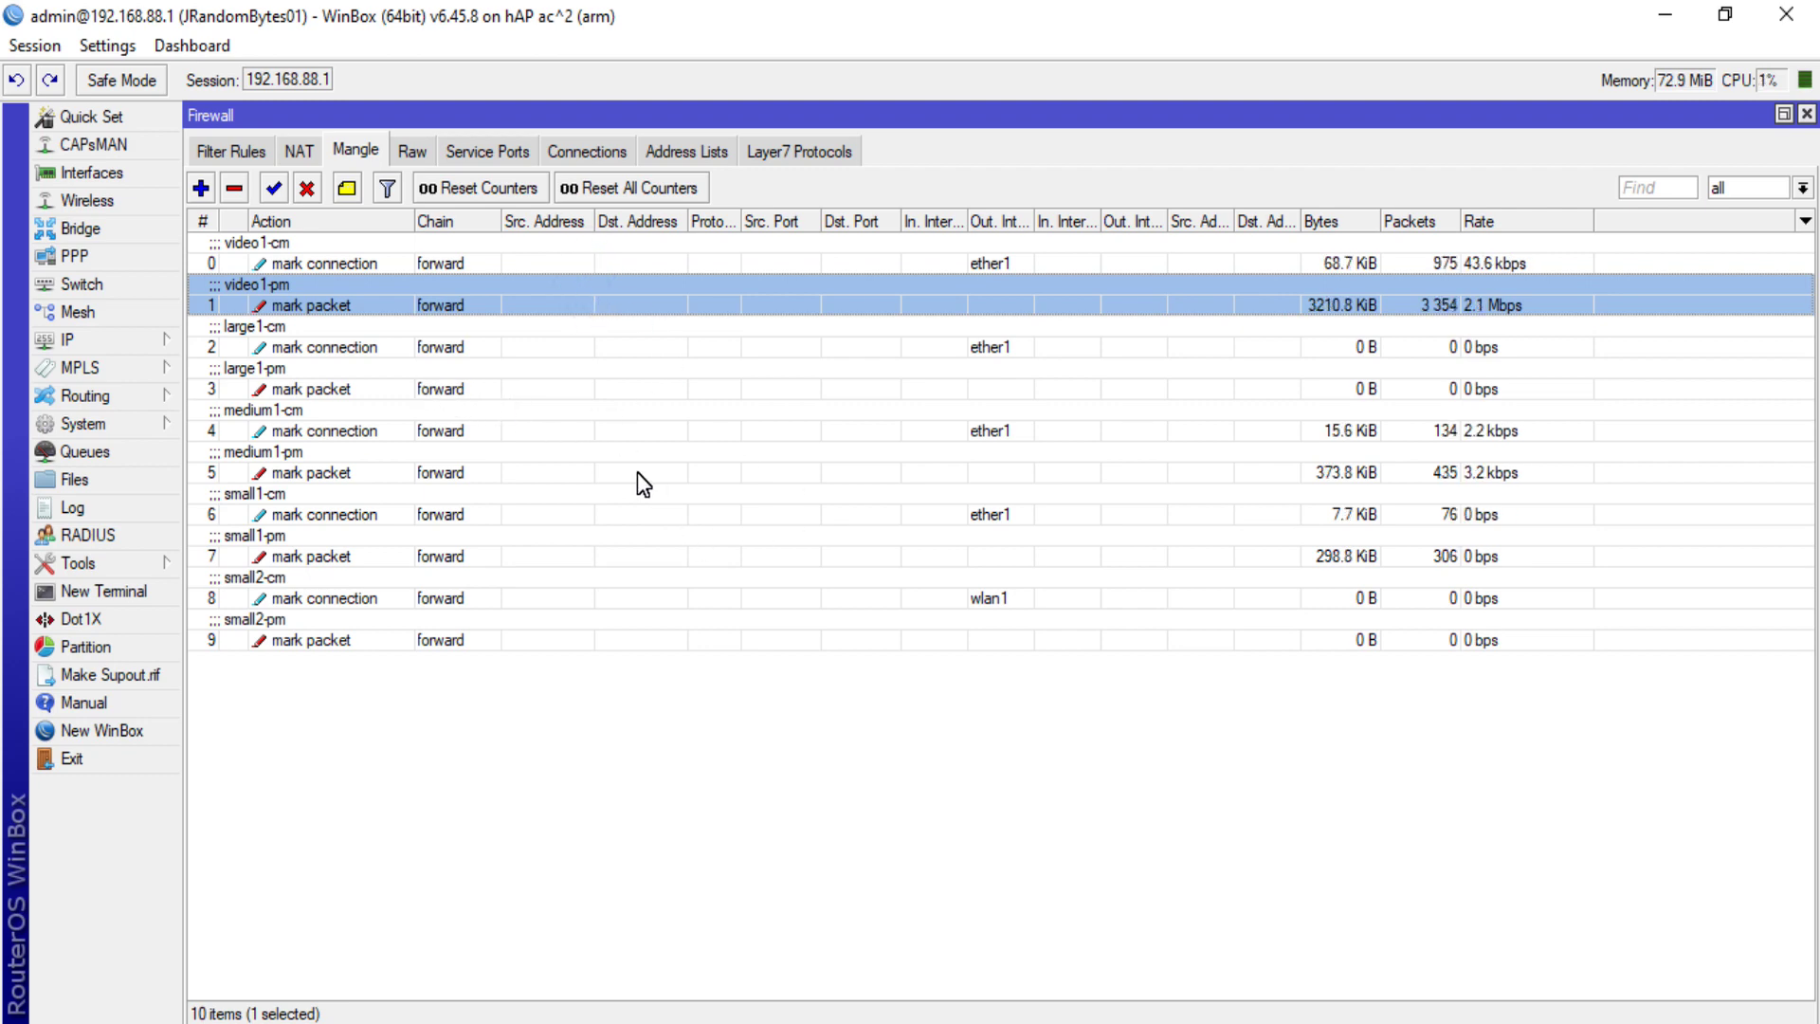
click(786, 266)
click(793, 284)
click(799, 254)
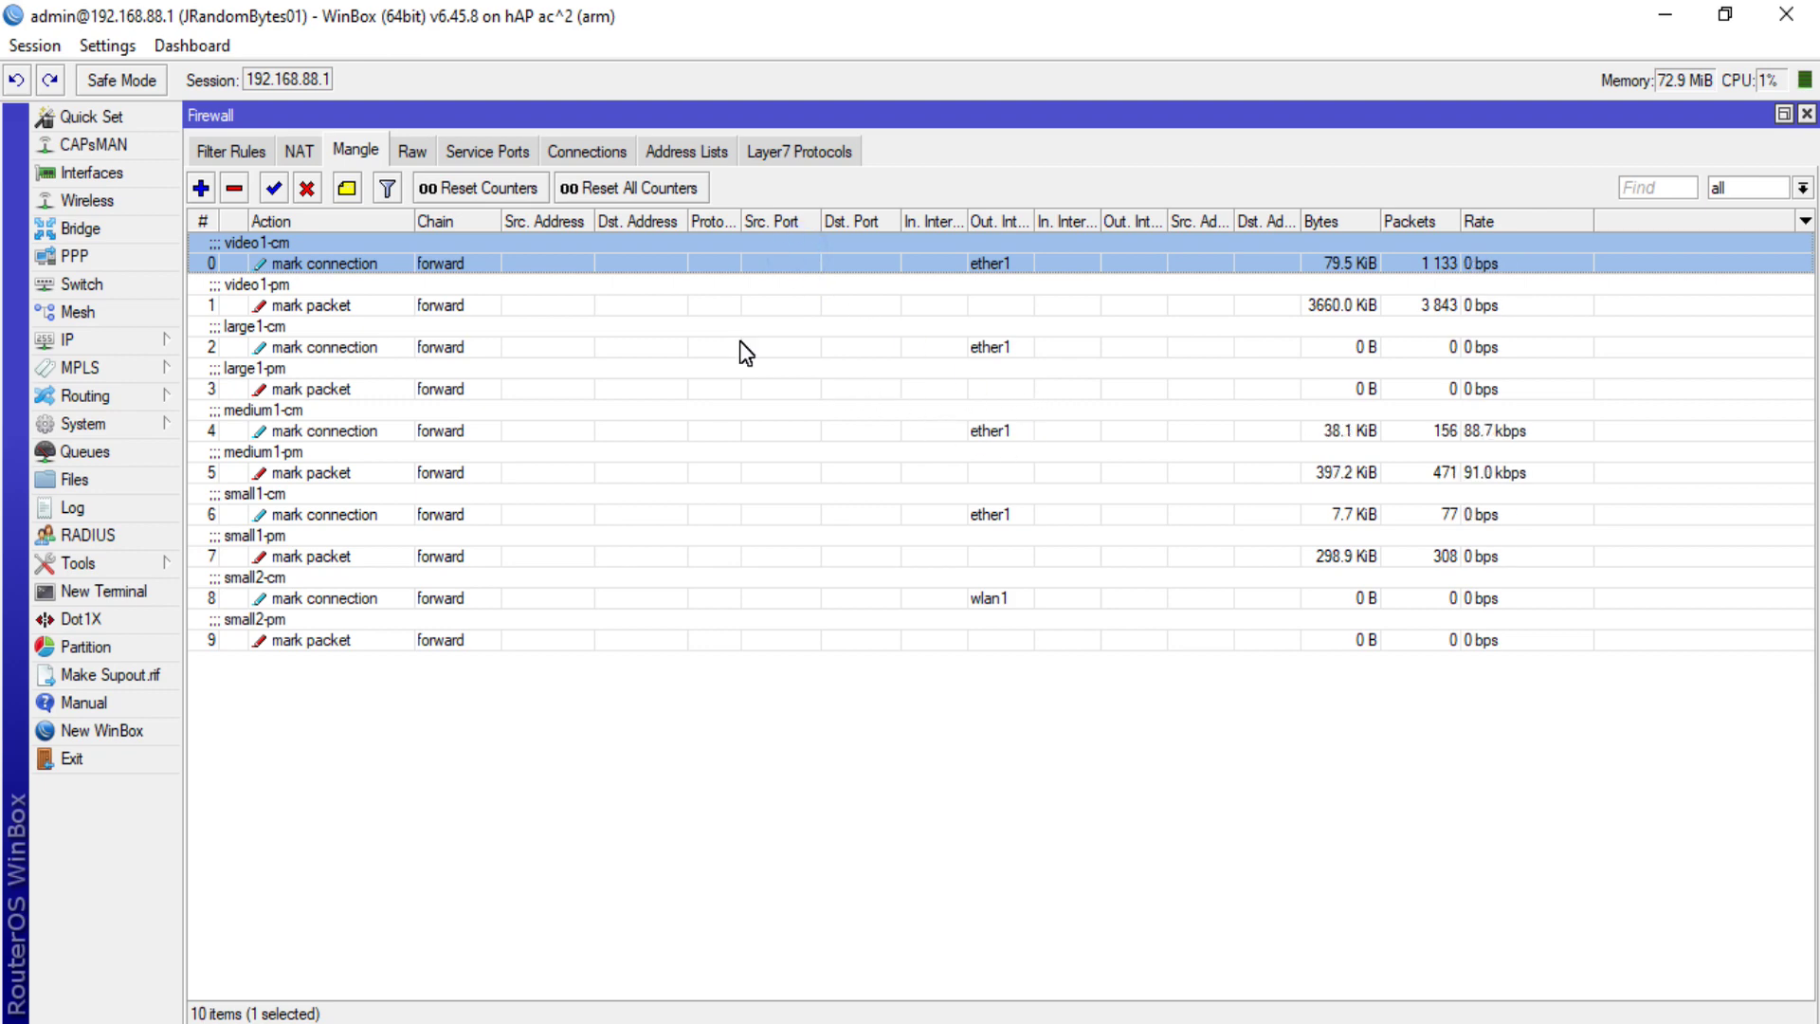
click(467, 304)
click(479, 261)
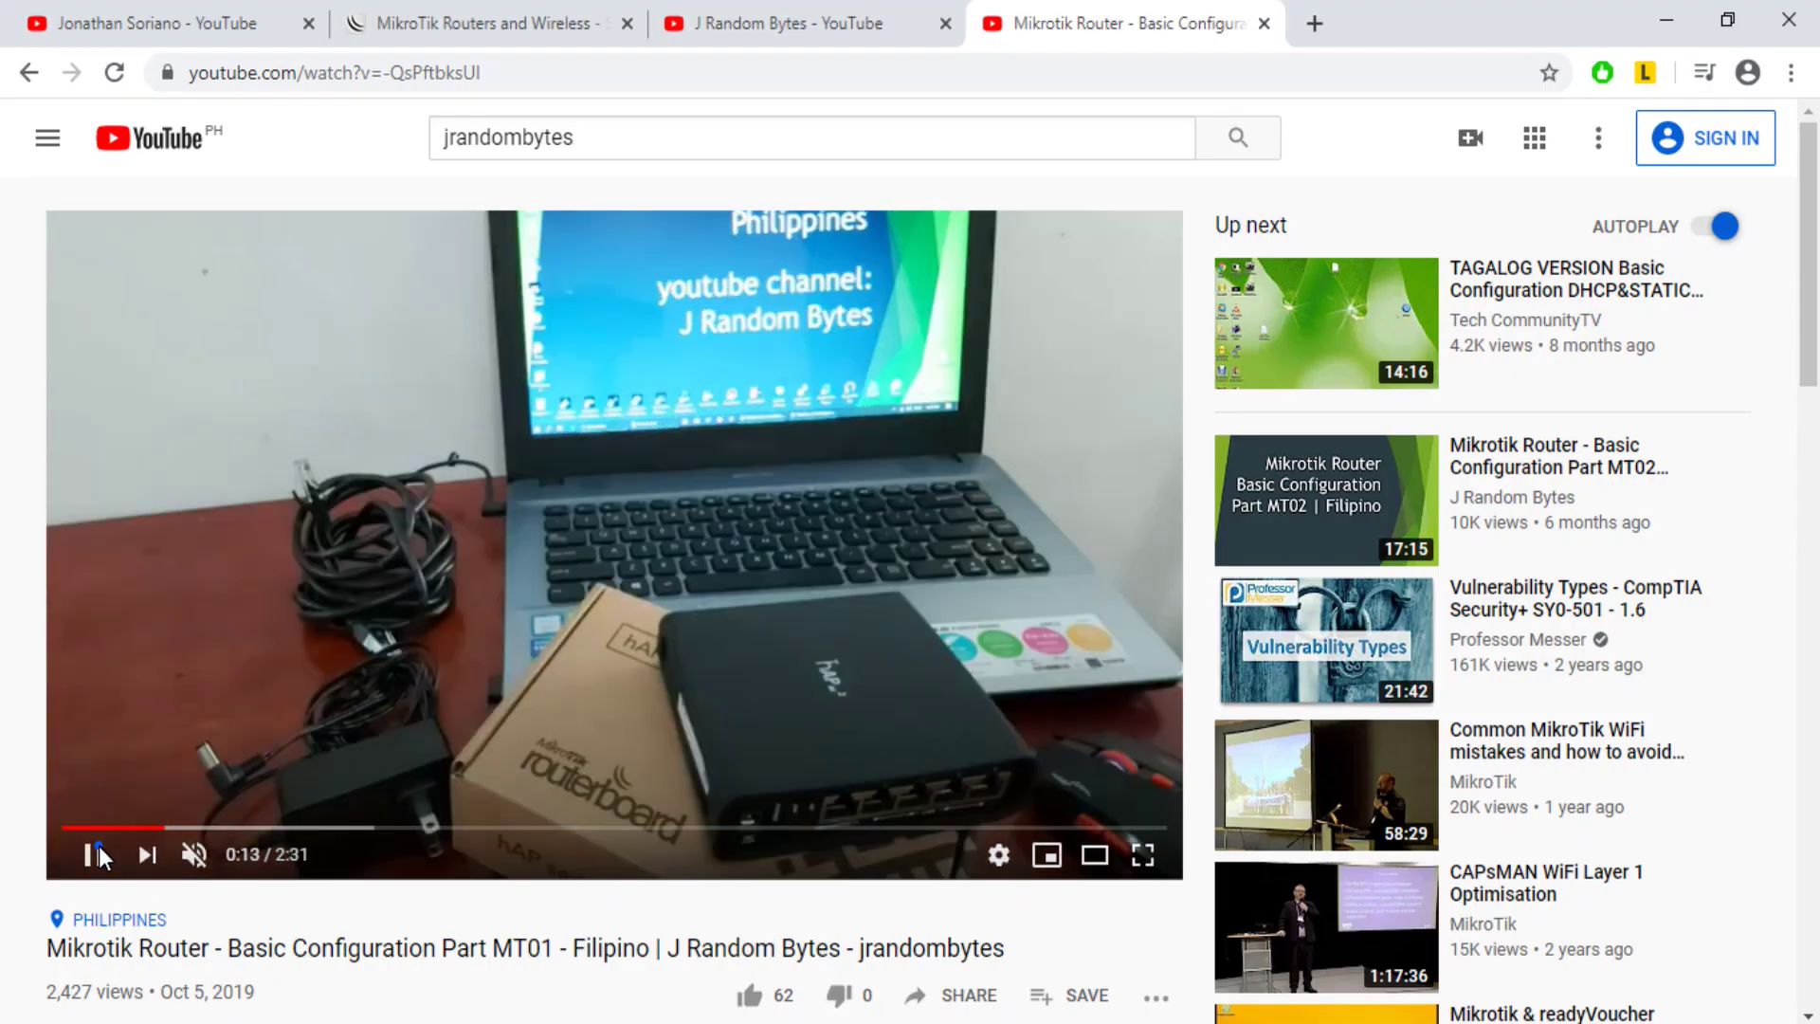
- Switch to the browser, pause the test video and close its tab
click(95, 854)
click(1262, 24)
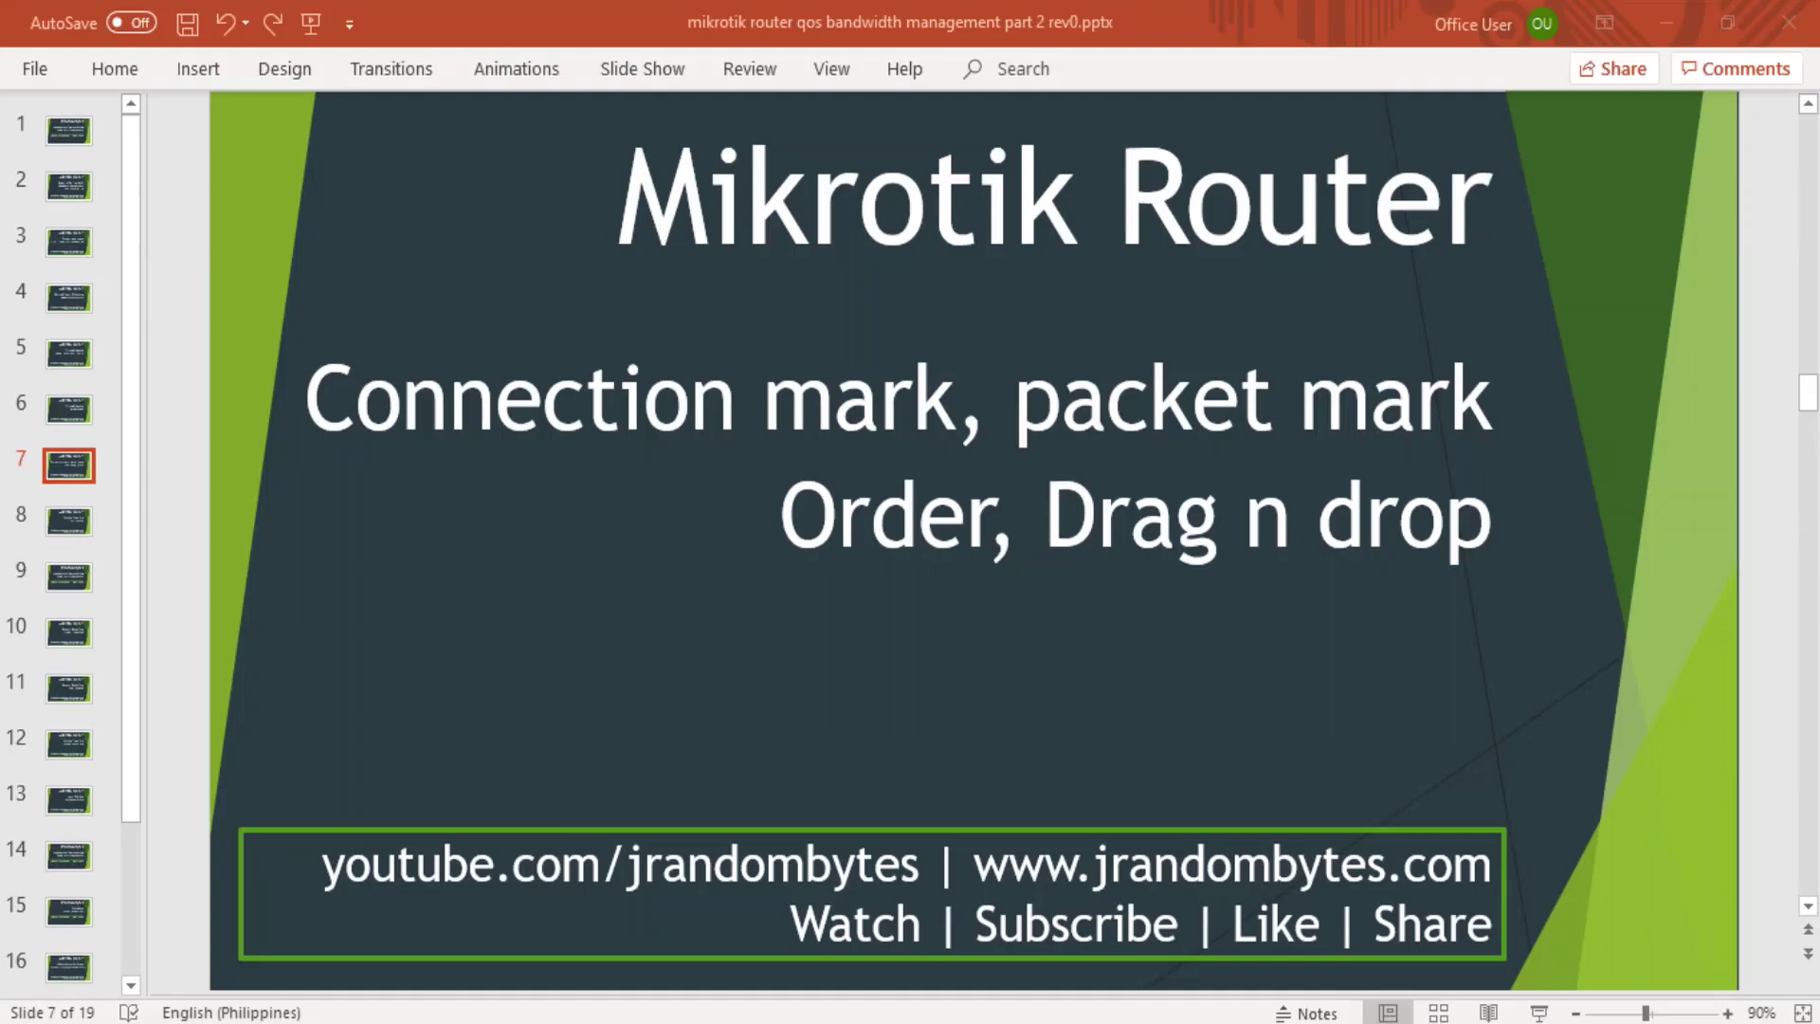
- Switch to the PowerPoint presentation and go through slides 8, 9 and 10
click(52, 516)
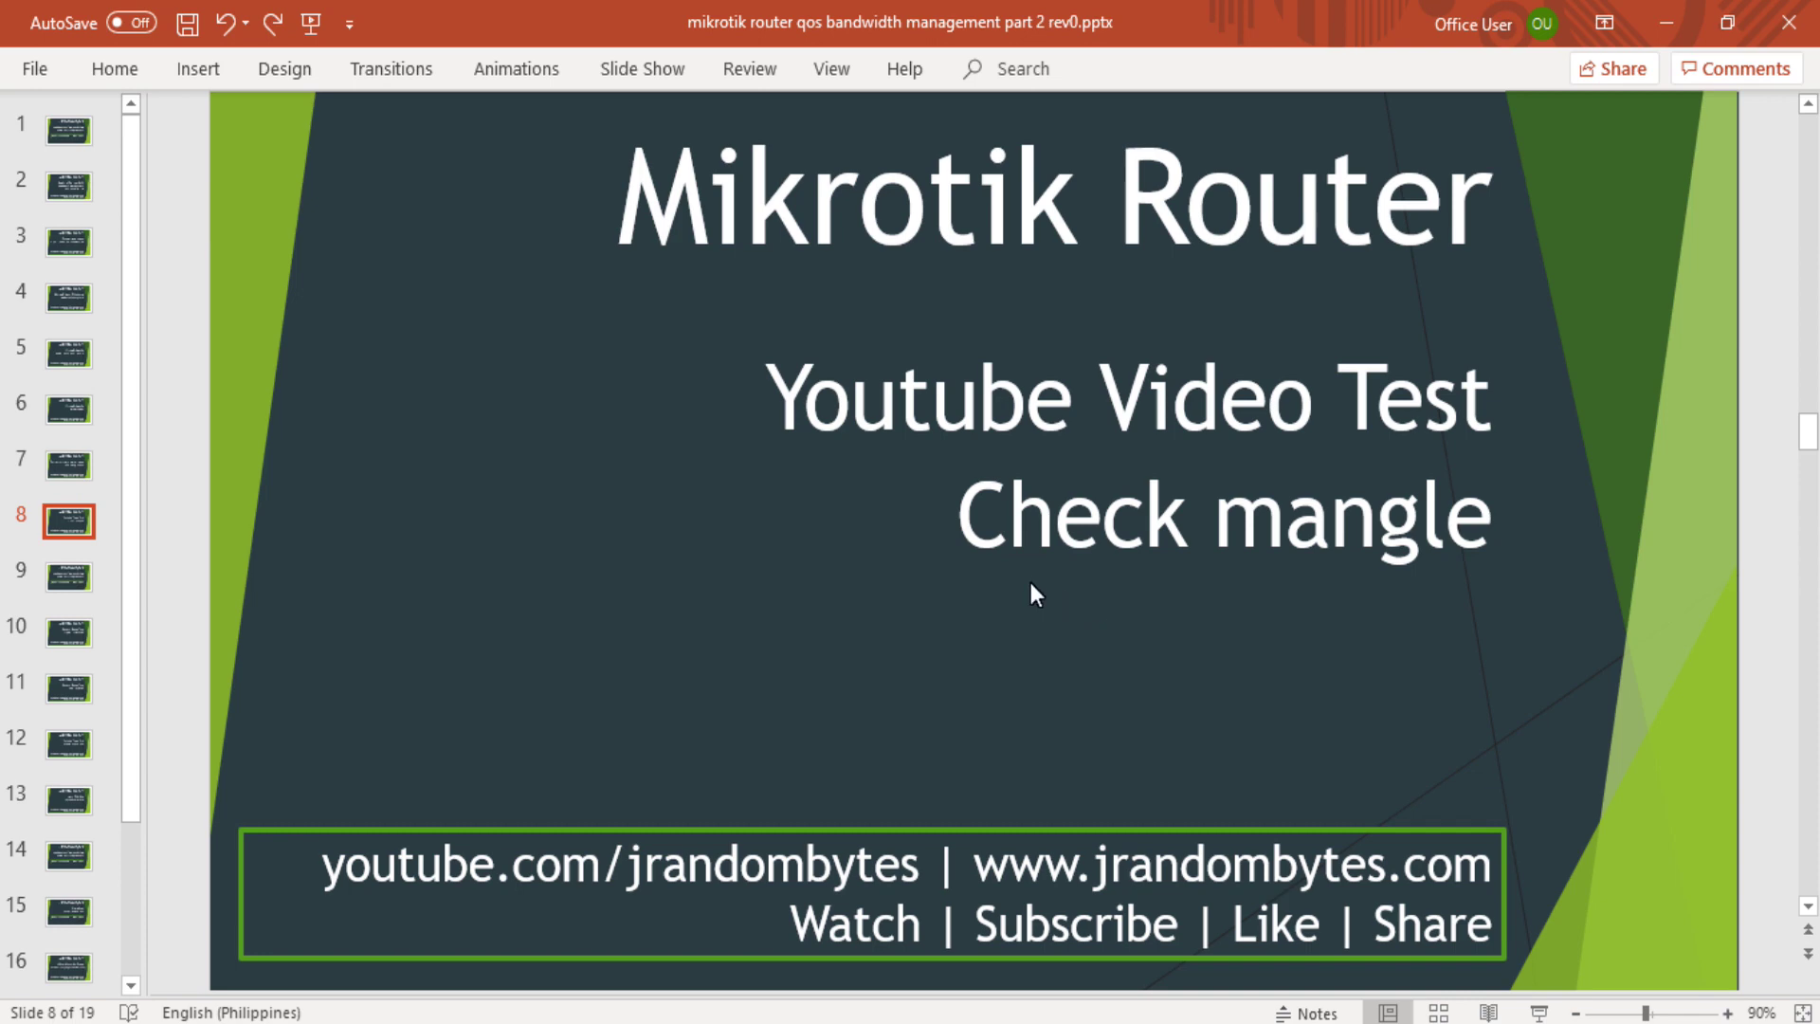
click(76, 576)
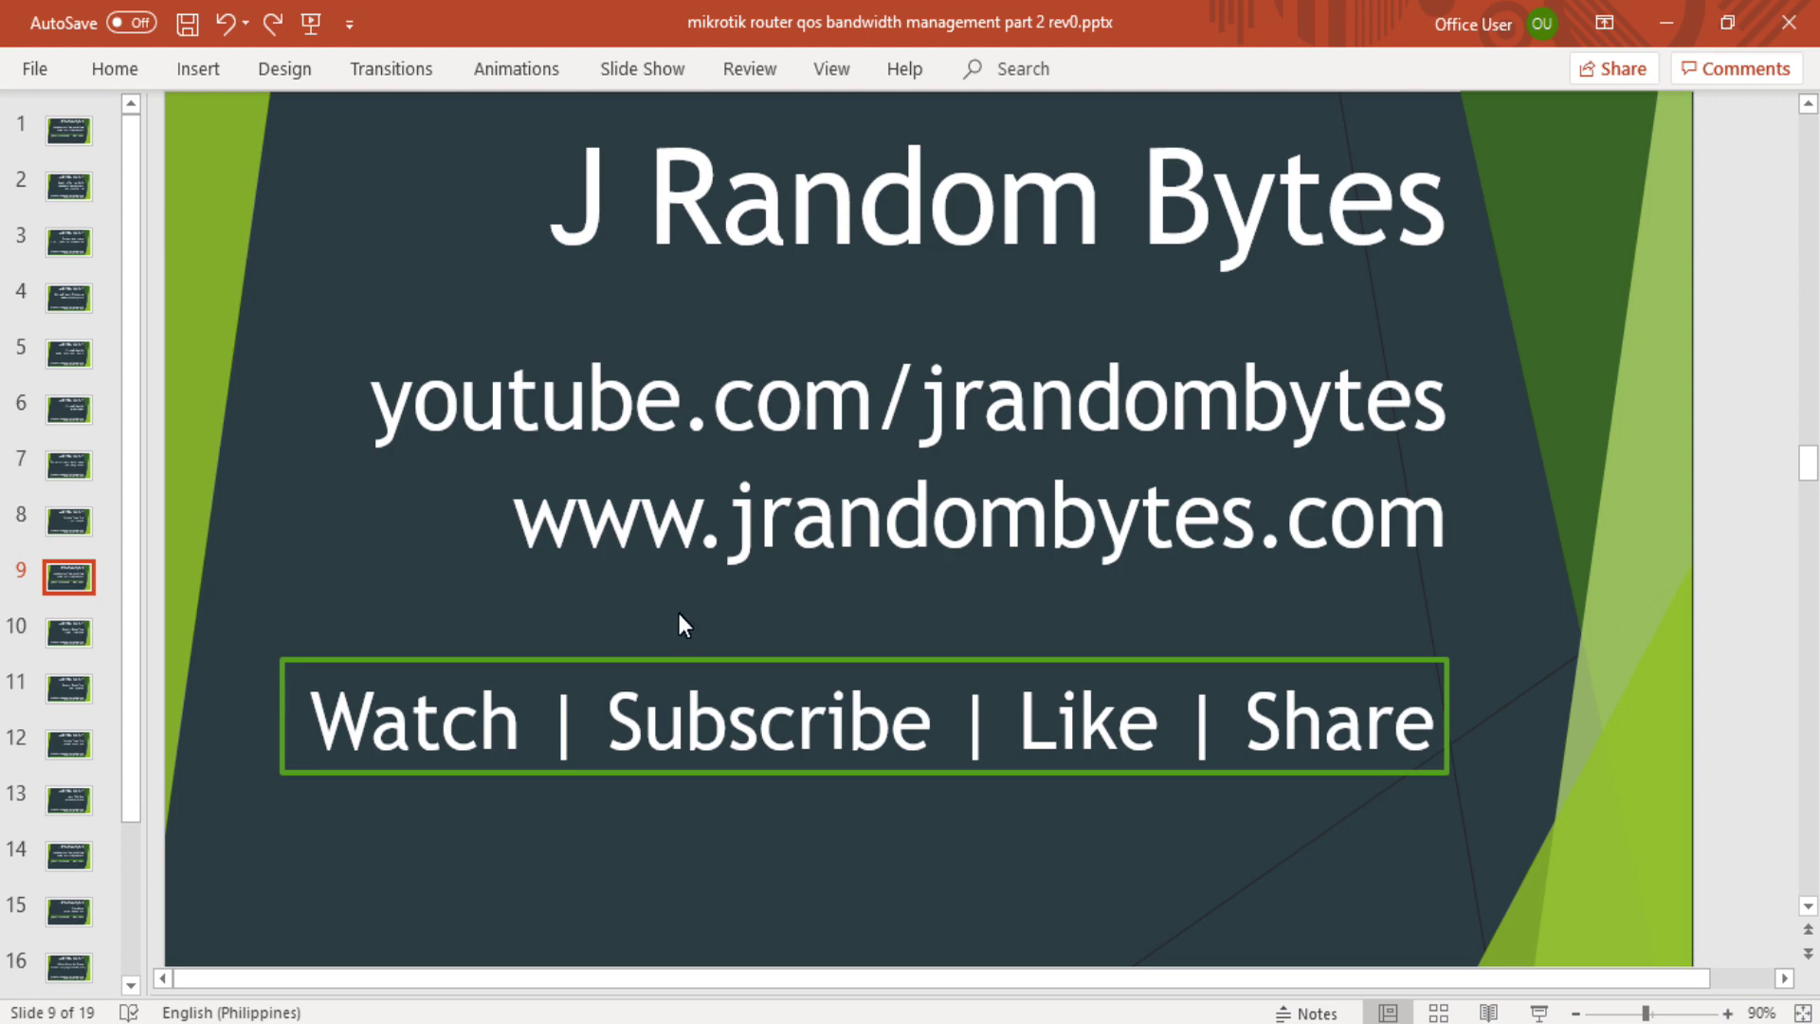
click(70, 636)
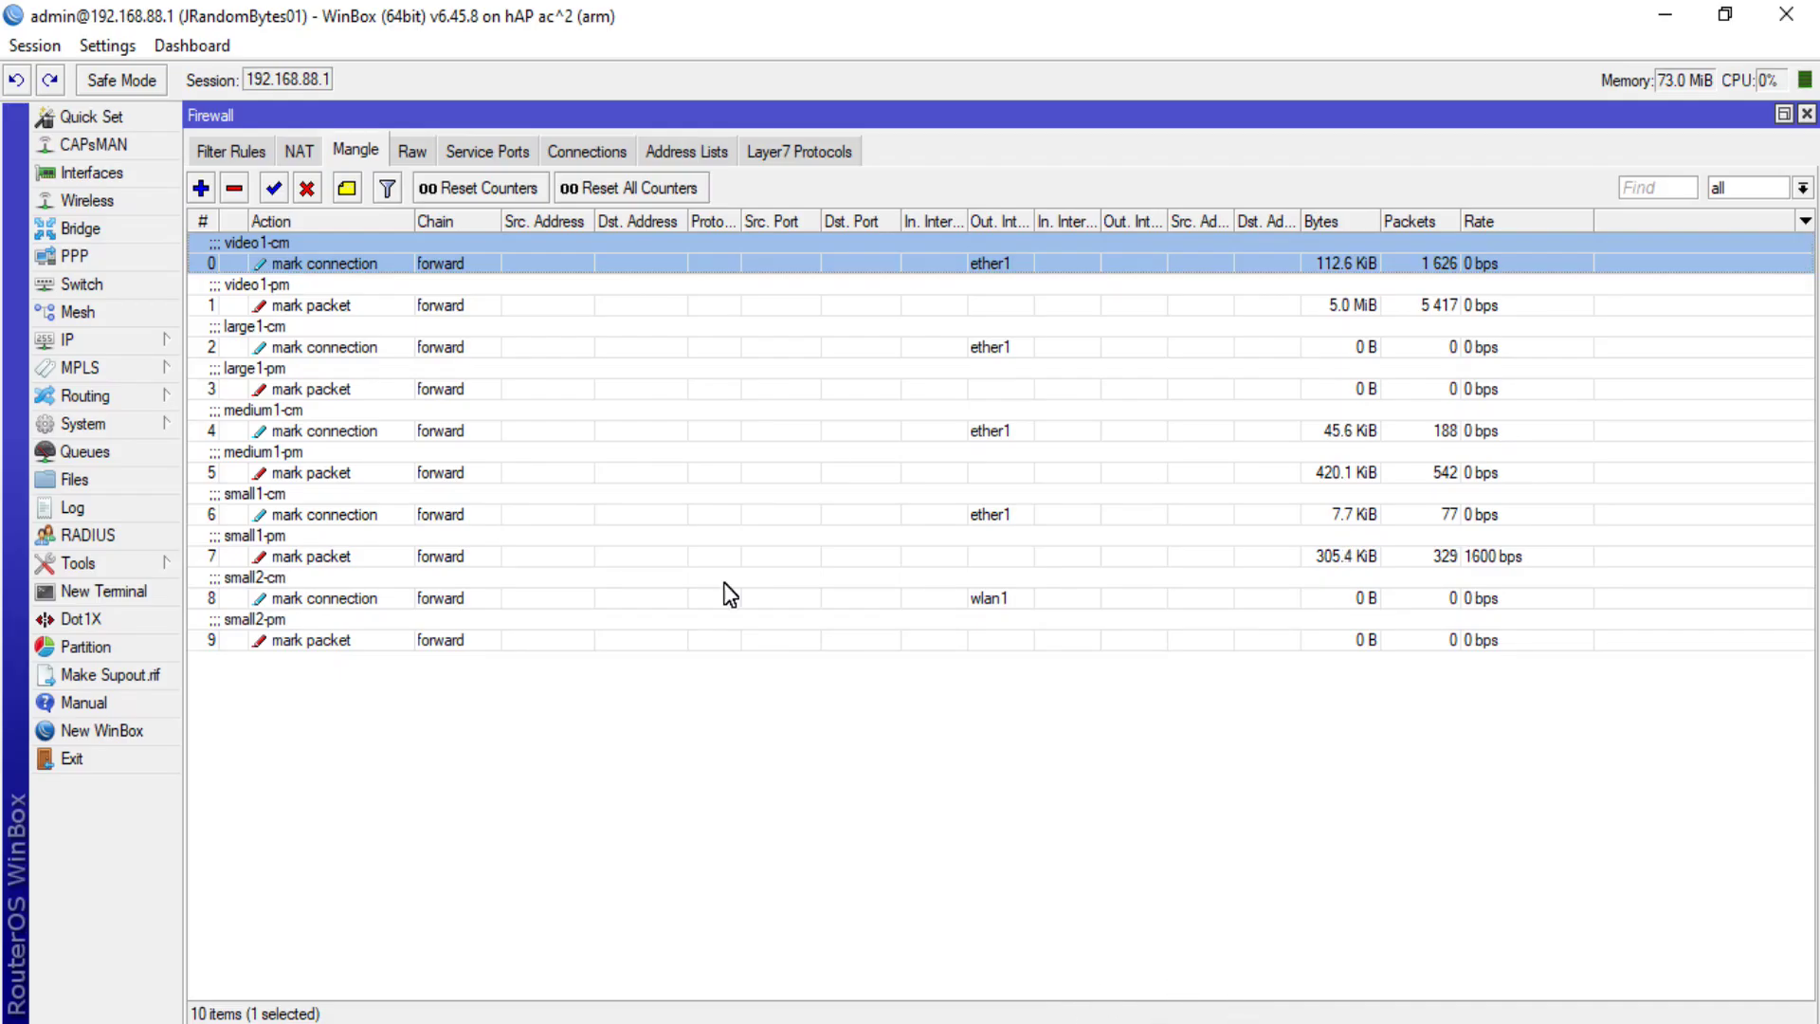
- Switch back to WinBox and review the video1-cm and video1-pm rules at the start of the mangle list
click(396, 303)
click(506, 260)
click(506, 297)
click(505, 262)
click(507, 293)
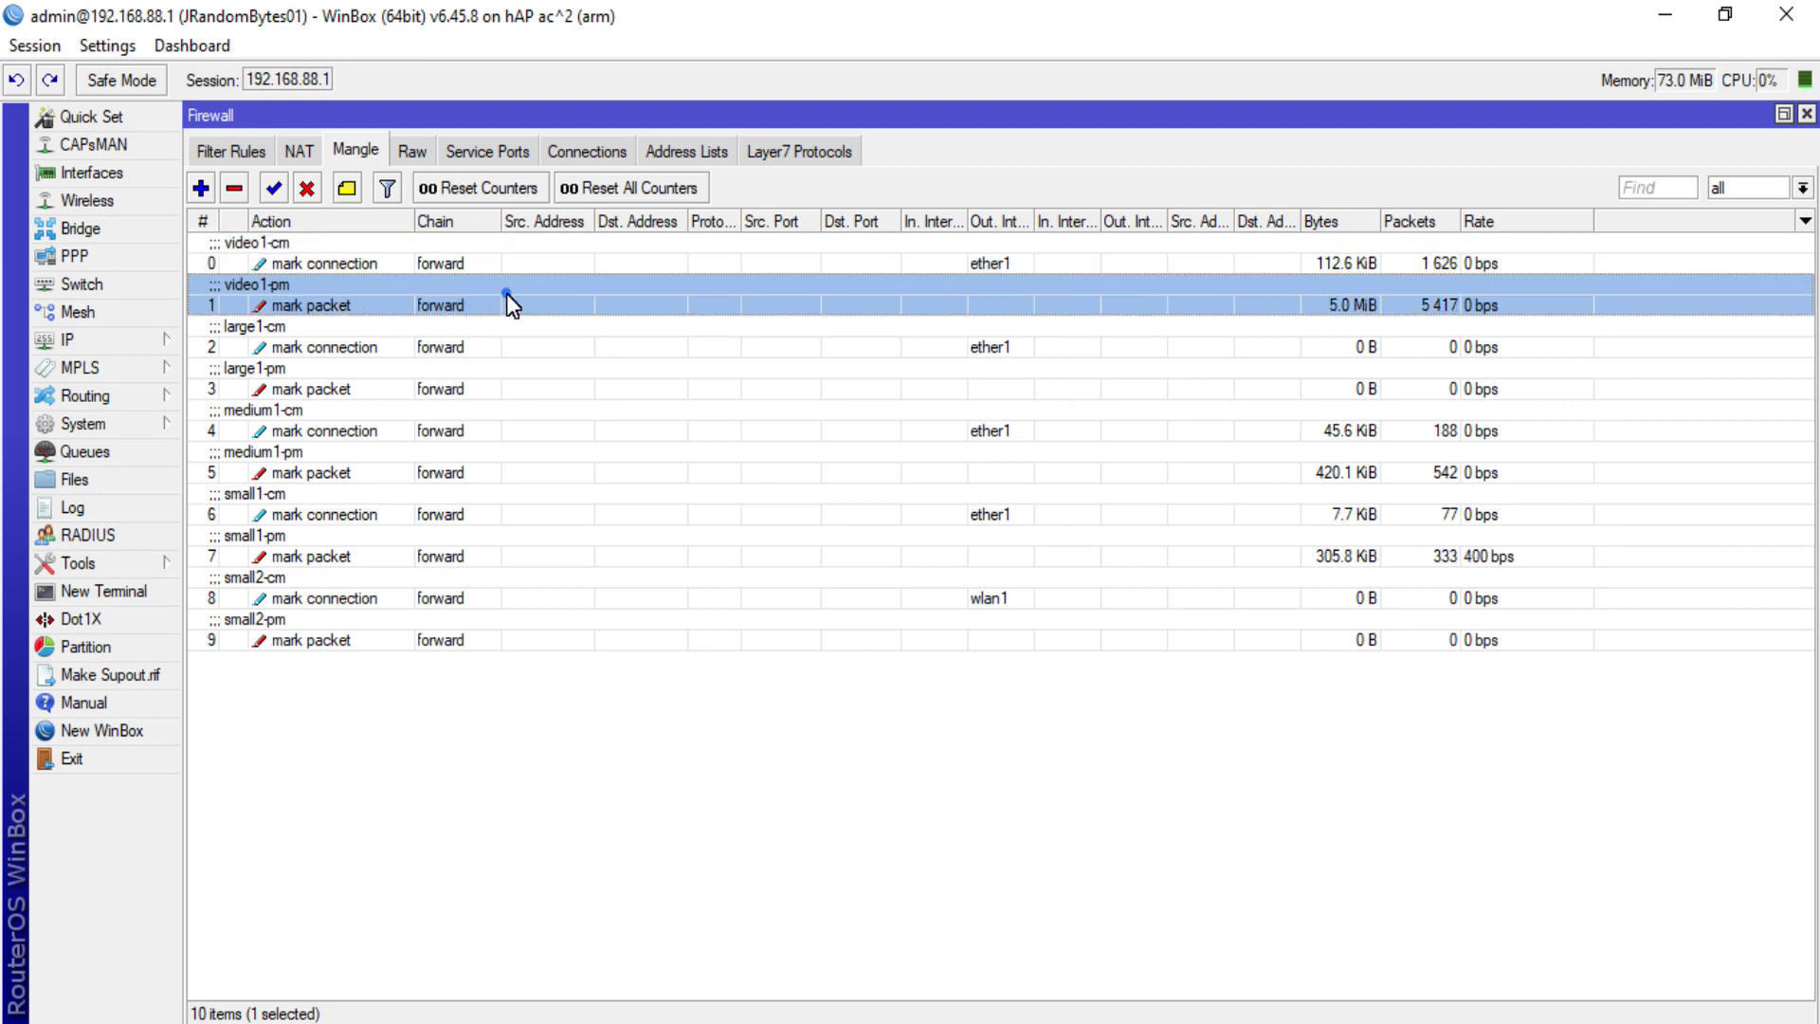
- Close the firewall window and add a queue tree entry named video1-dl with isp1-download as parent
click(1807, 114)
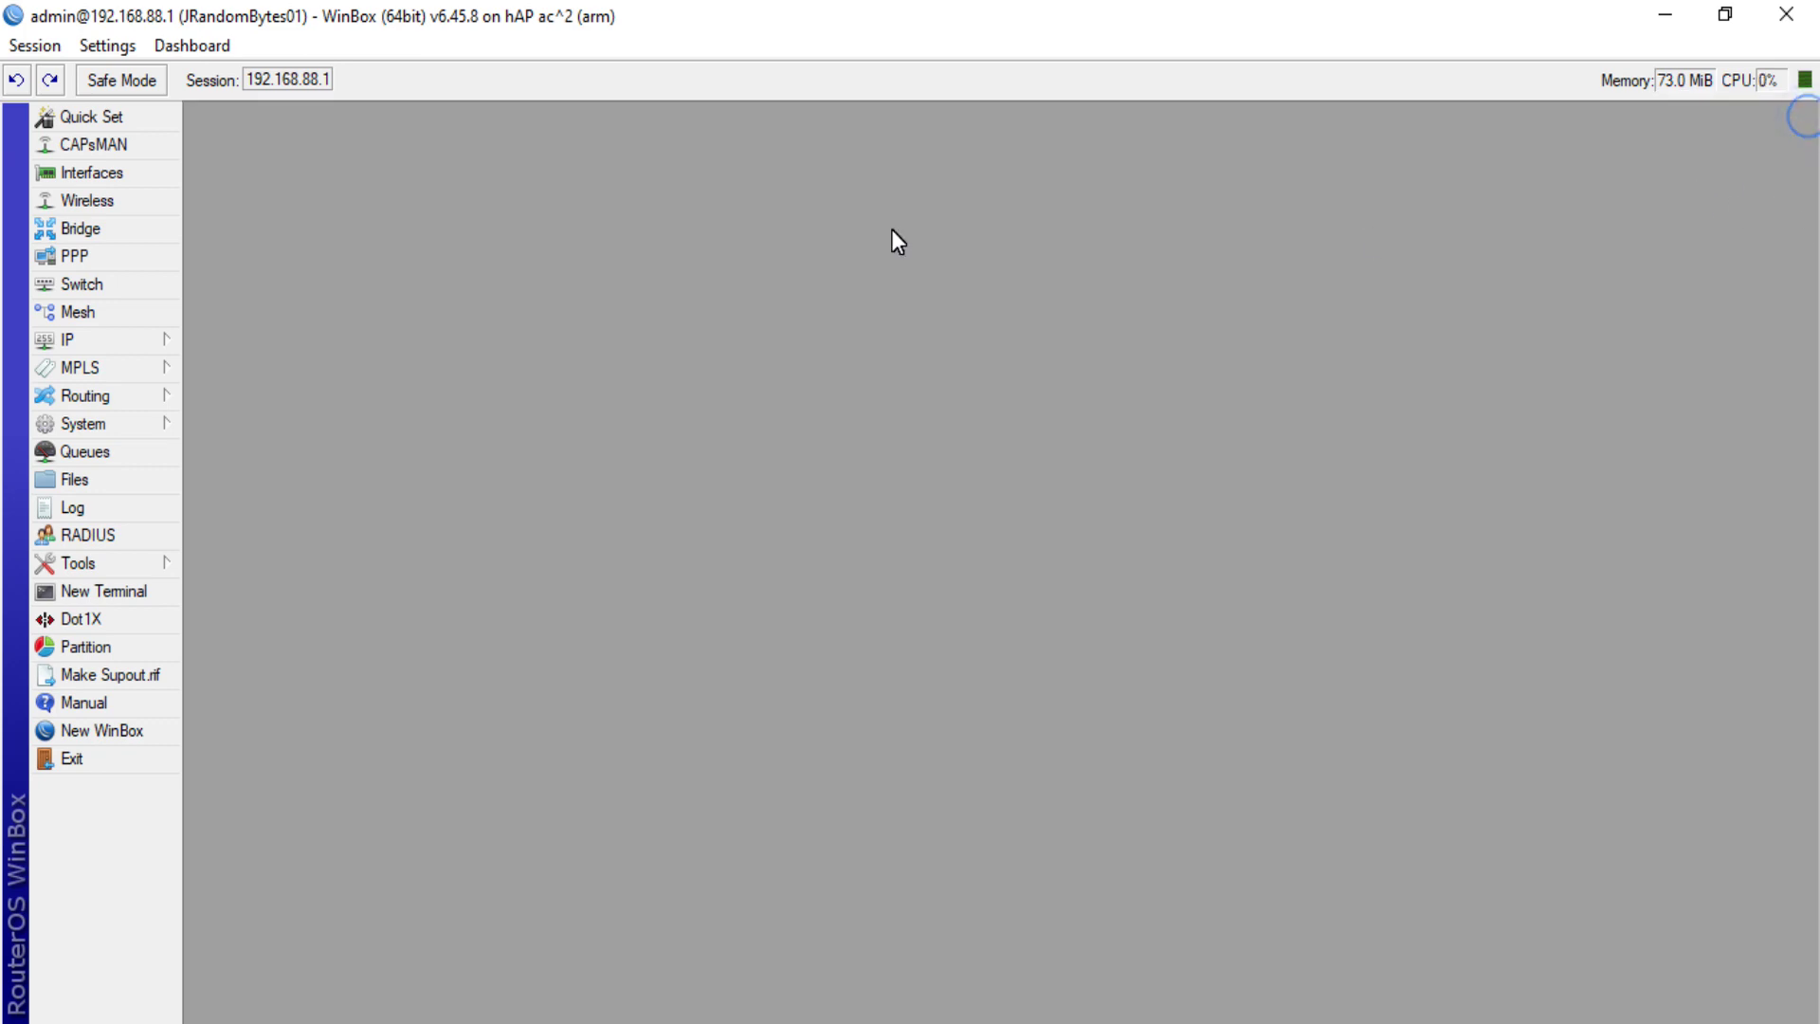
click(126, 455)
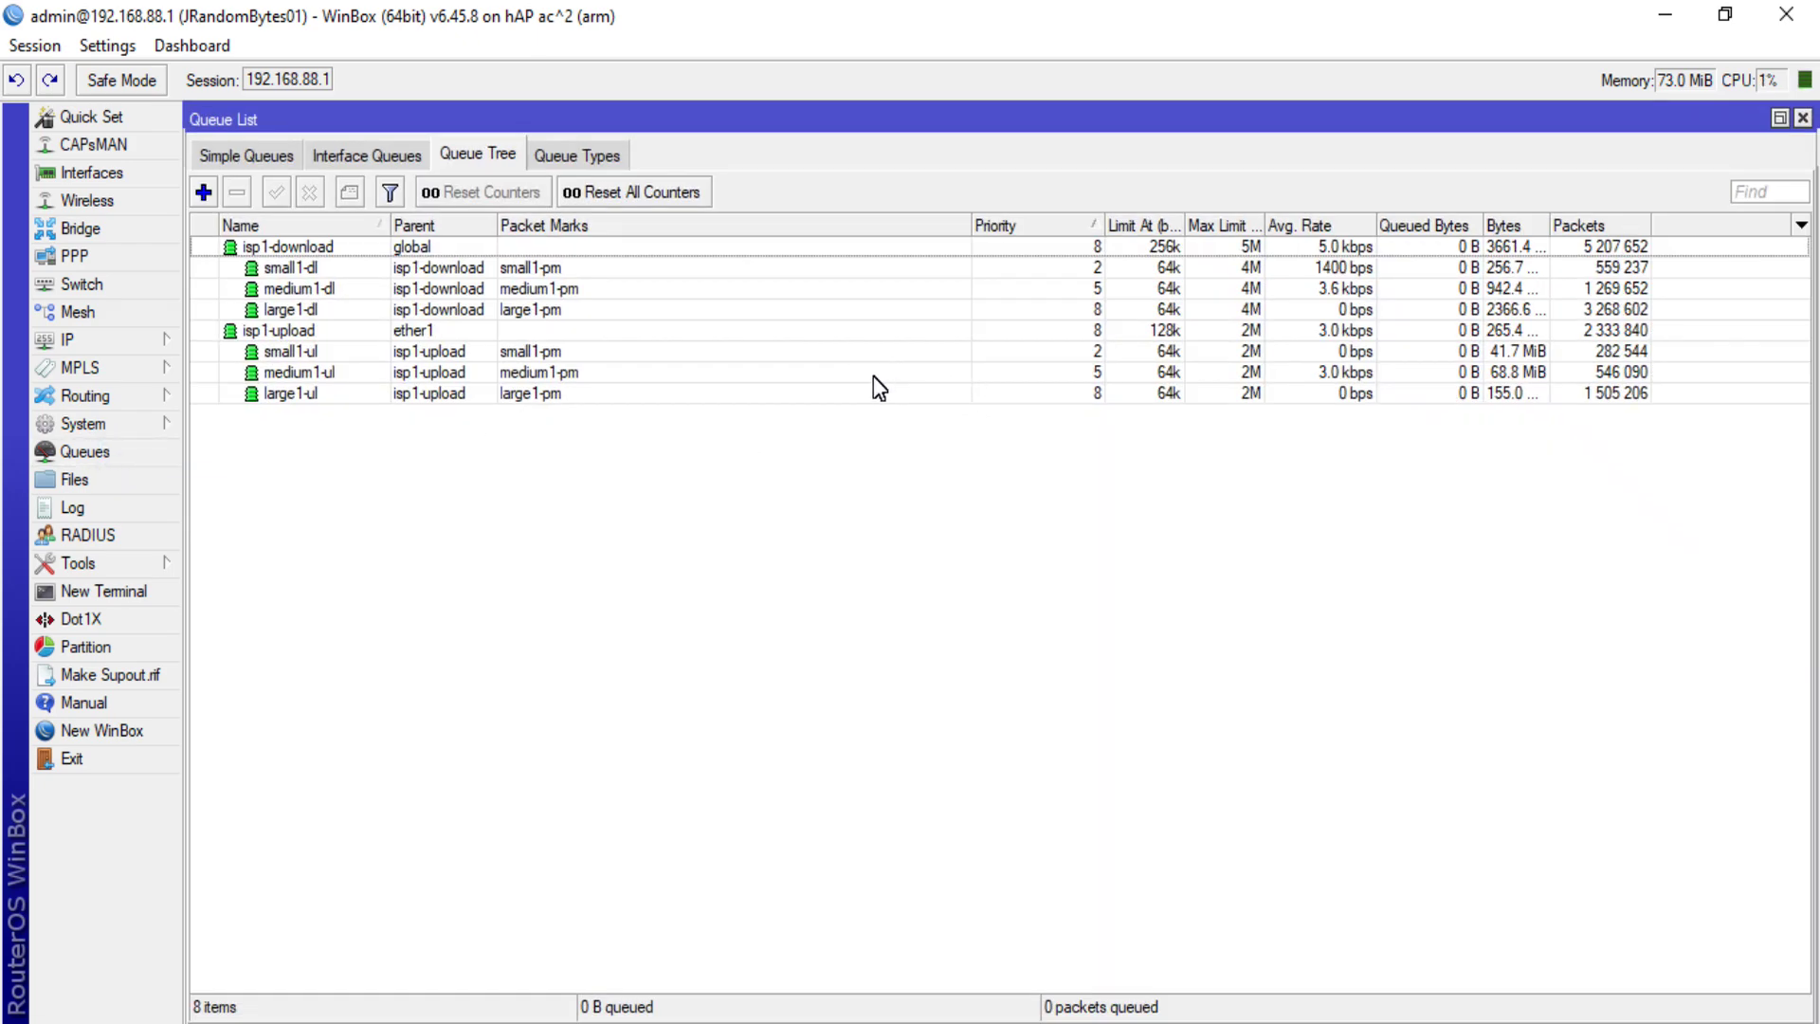
click(203, 192)
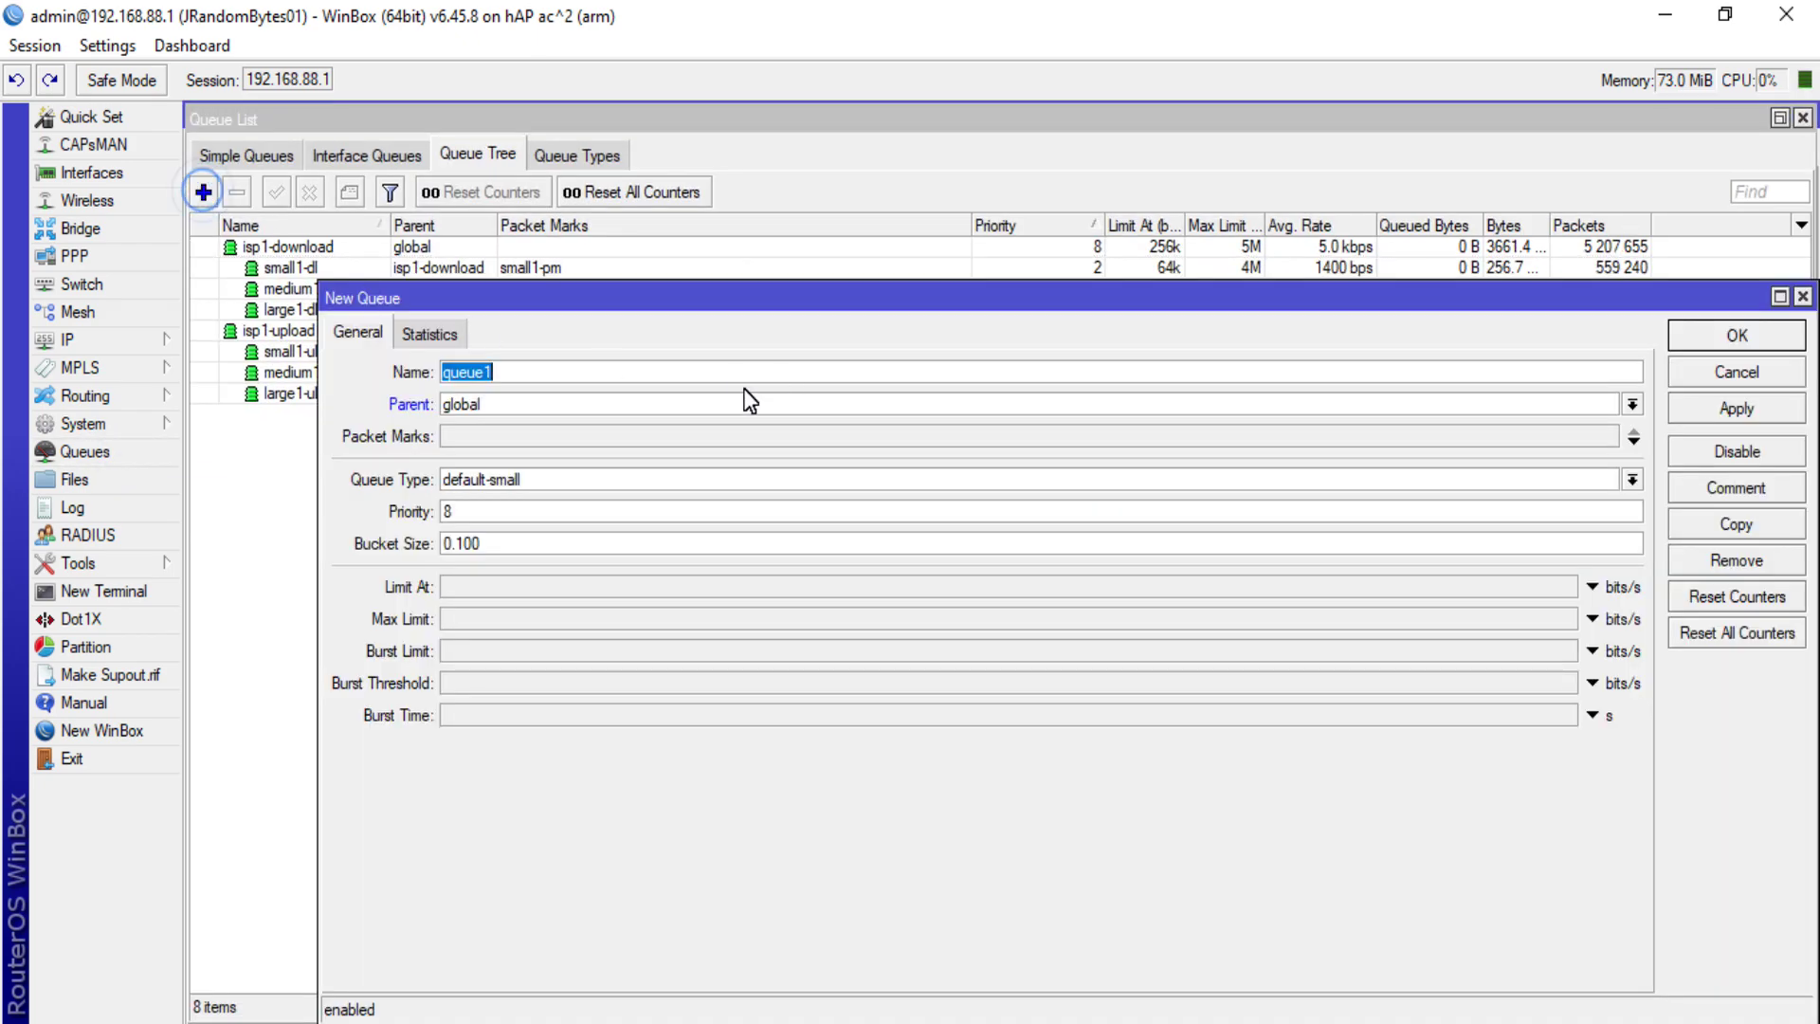
double_click(560, 374)
text(video1-)
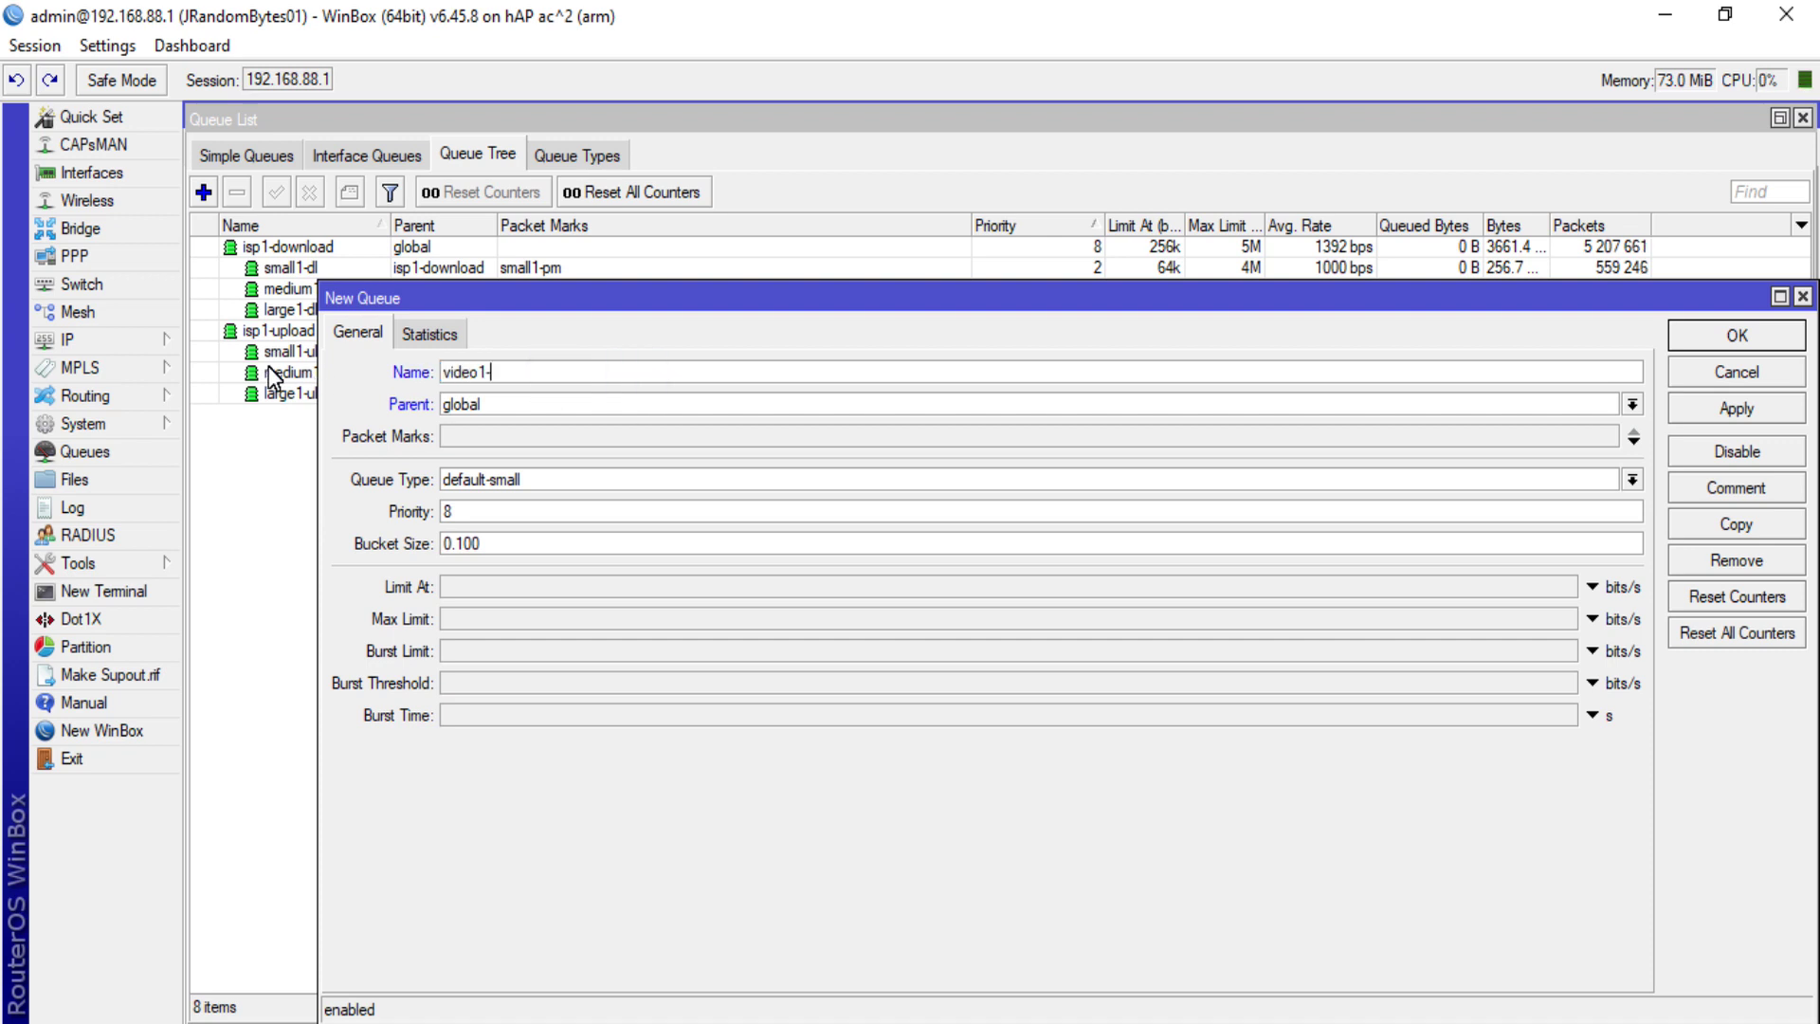
text(dl)
click(644, 405)
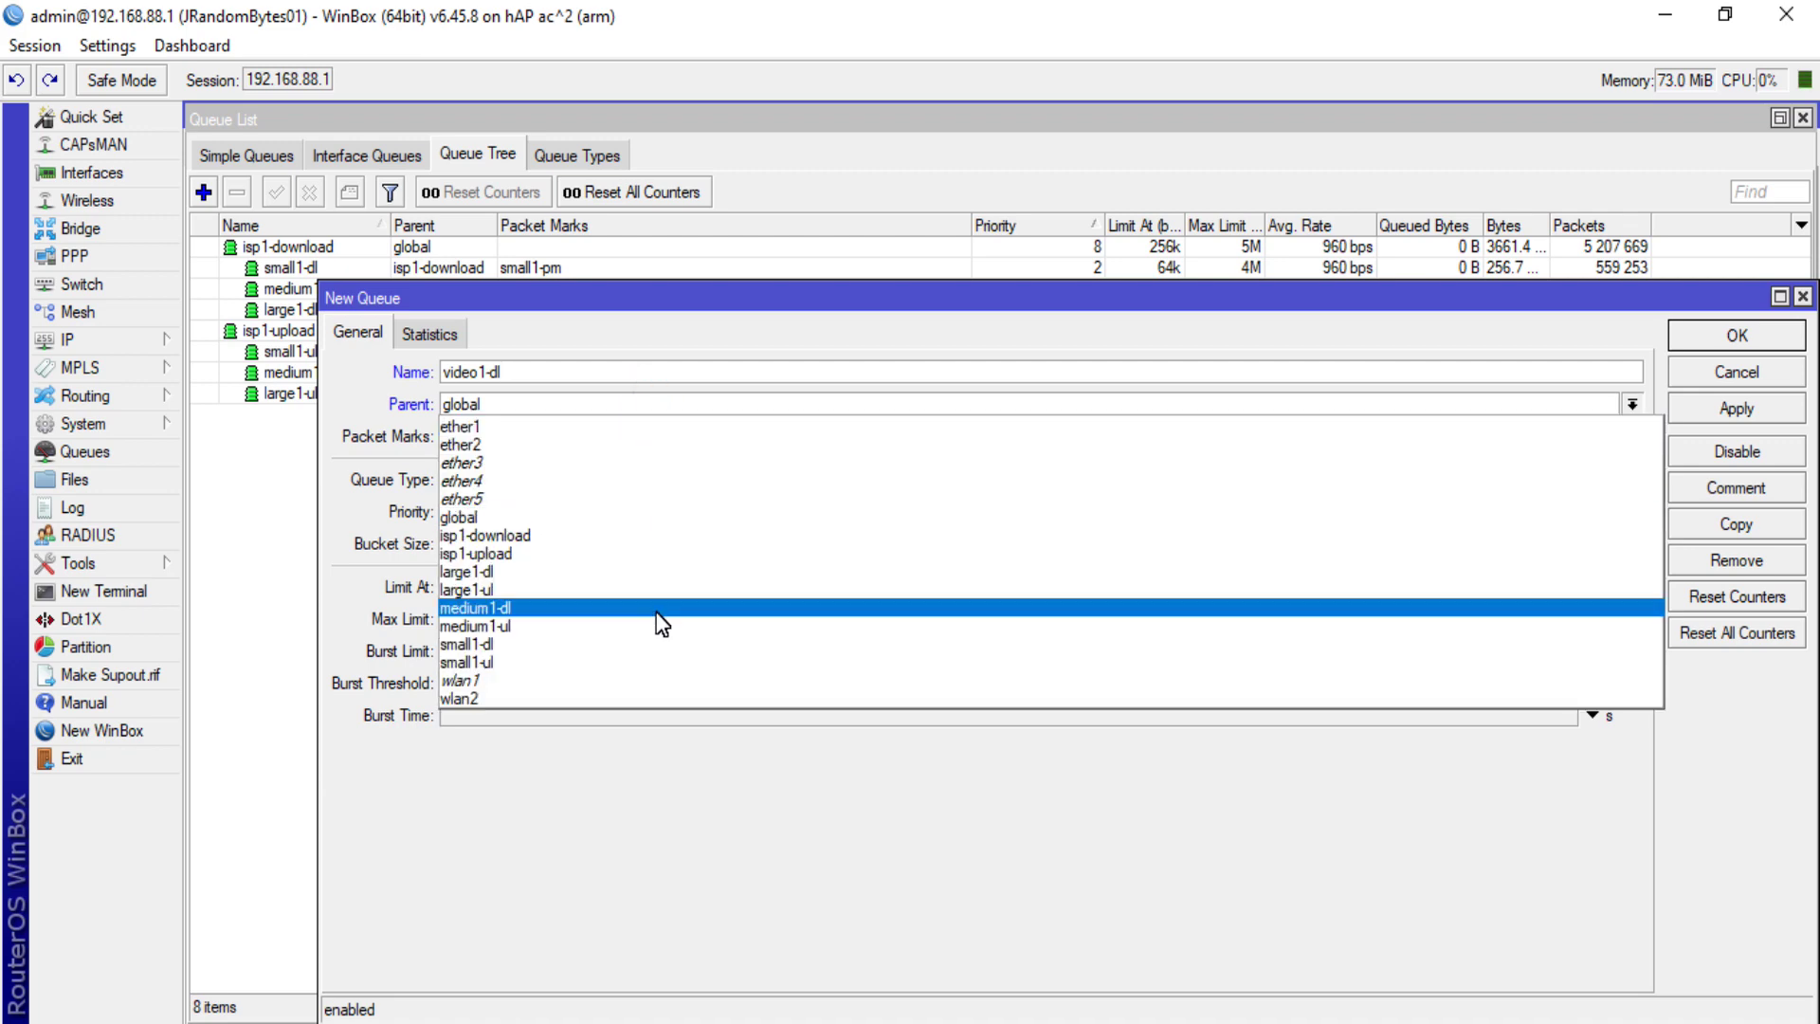
click(655, 533)
- Assign the video1-pm packet mark and the pcq-download-default queue type to the video1-dl queue
click(726, 432)
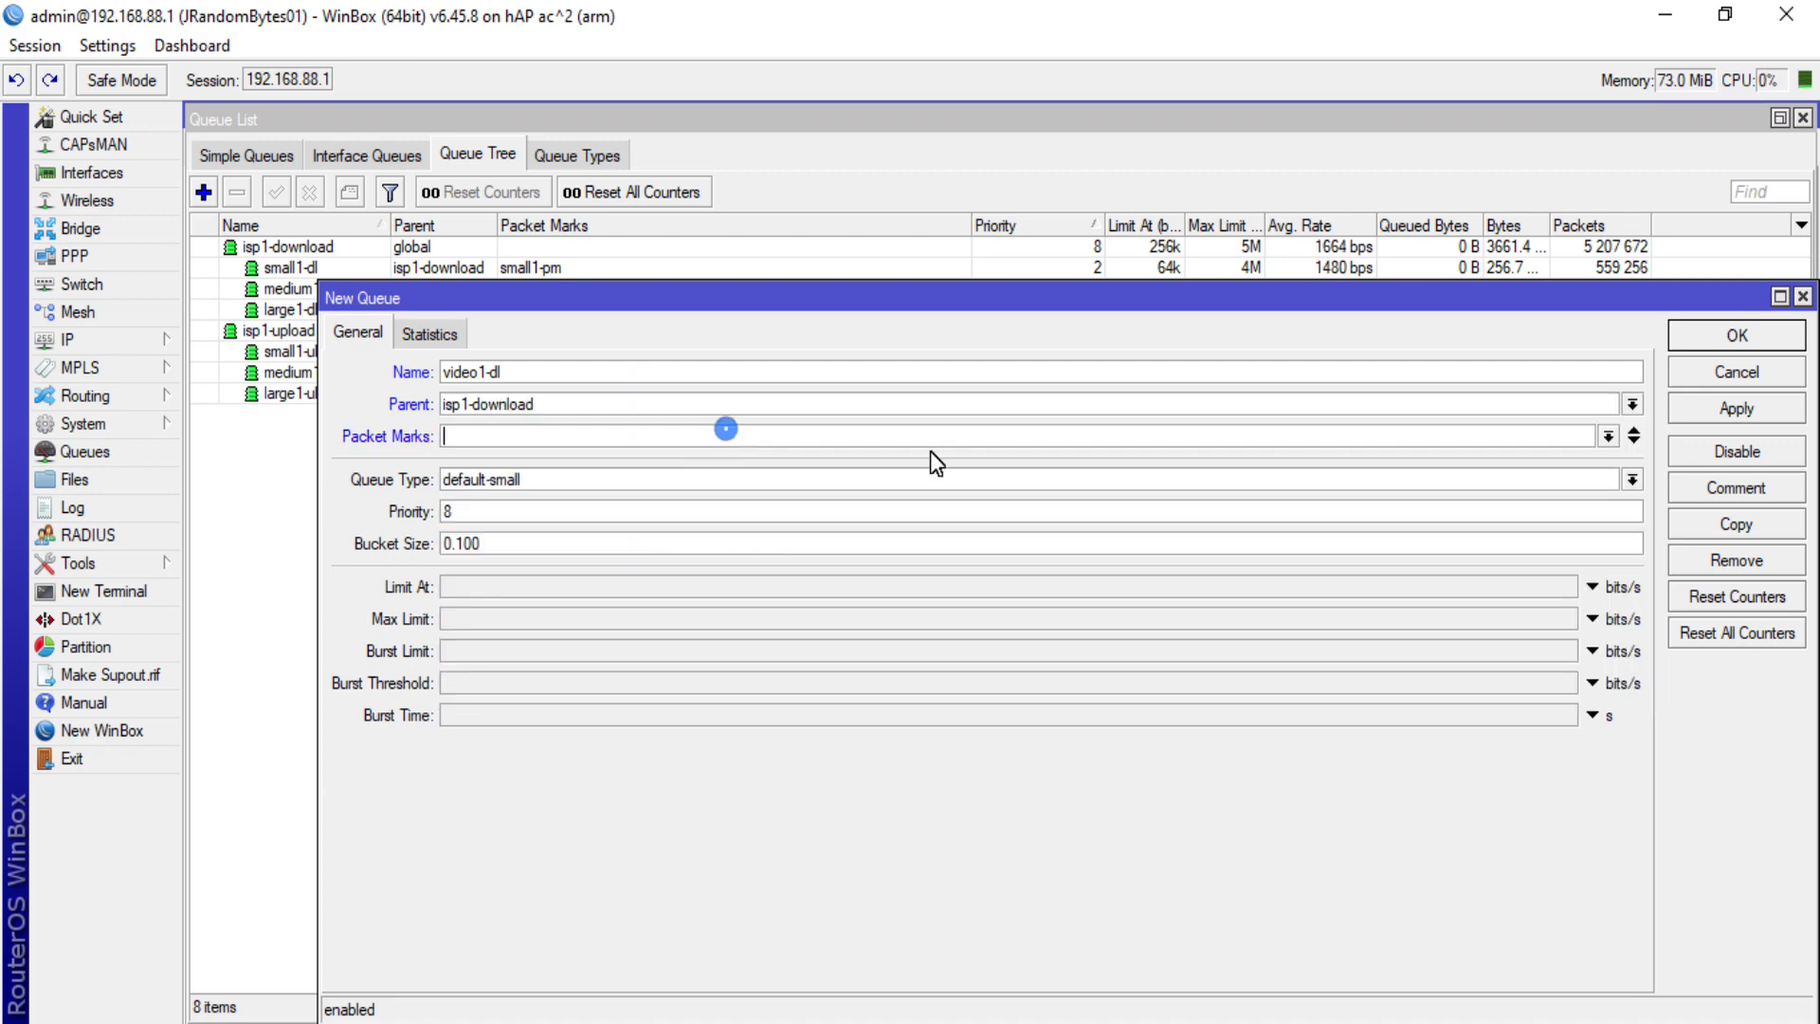
click(1609, 435)
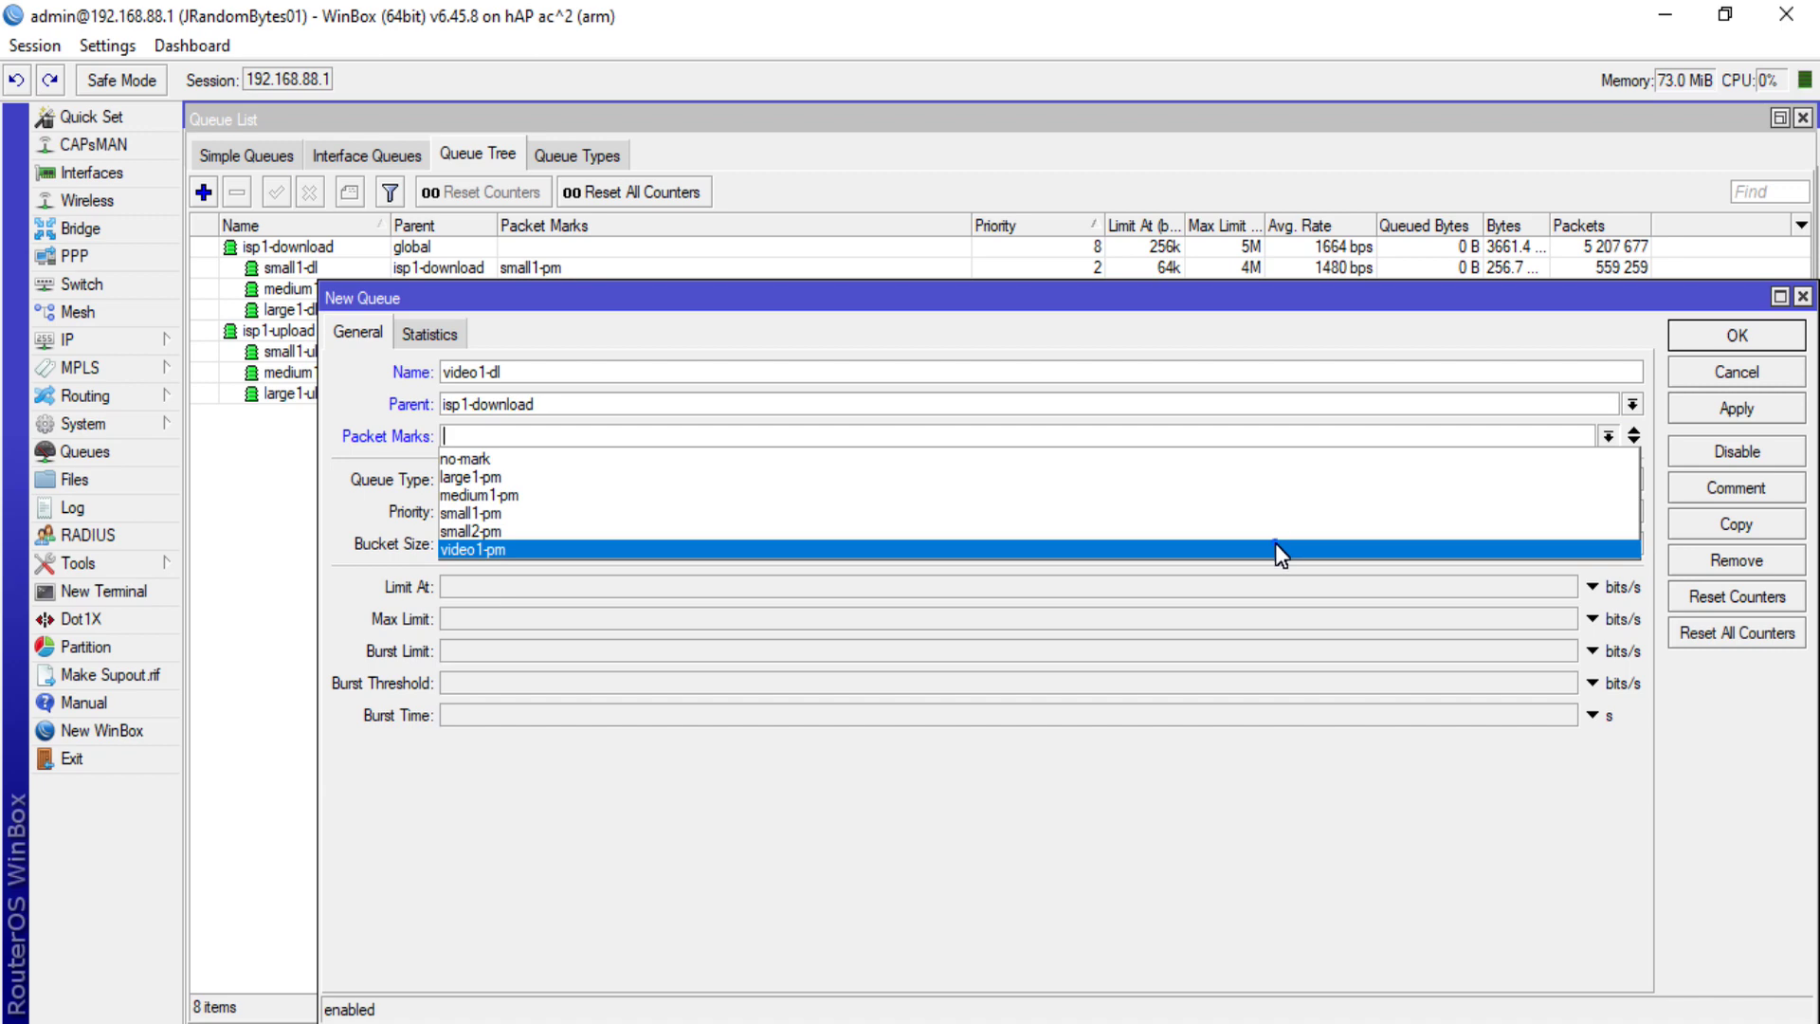
click(1276, 547)
click(954, 474)
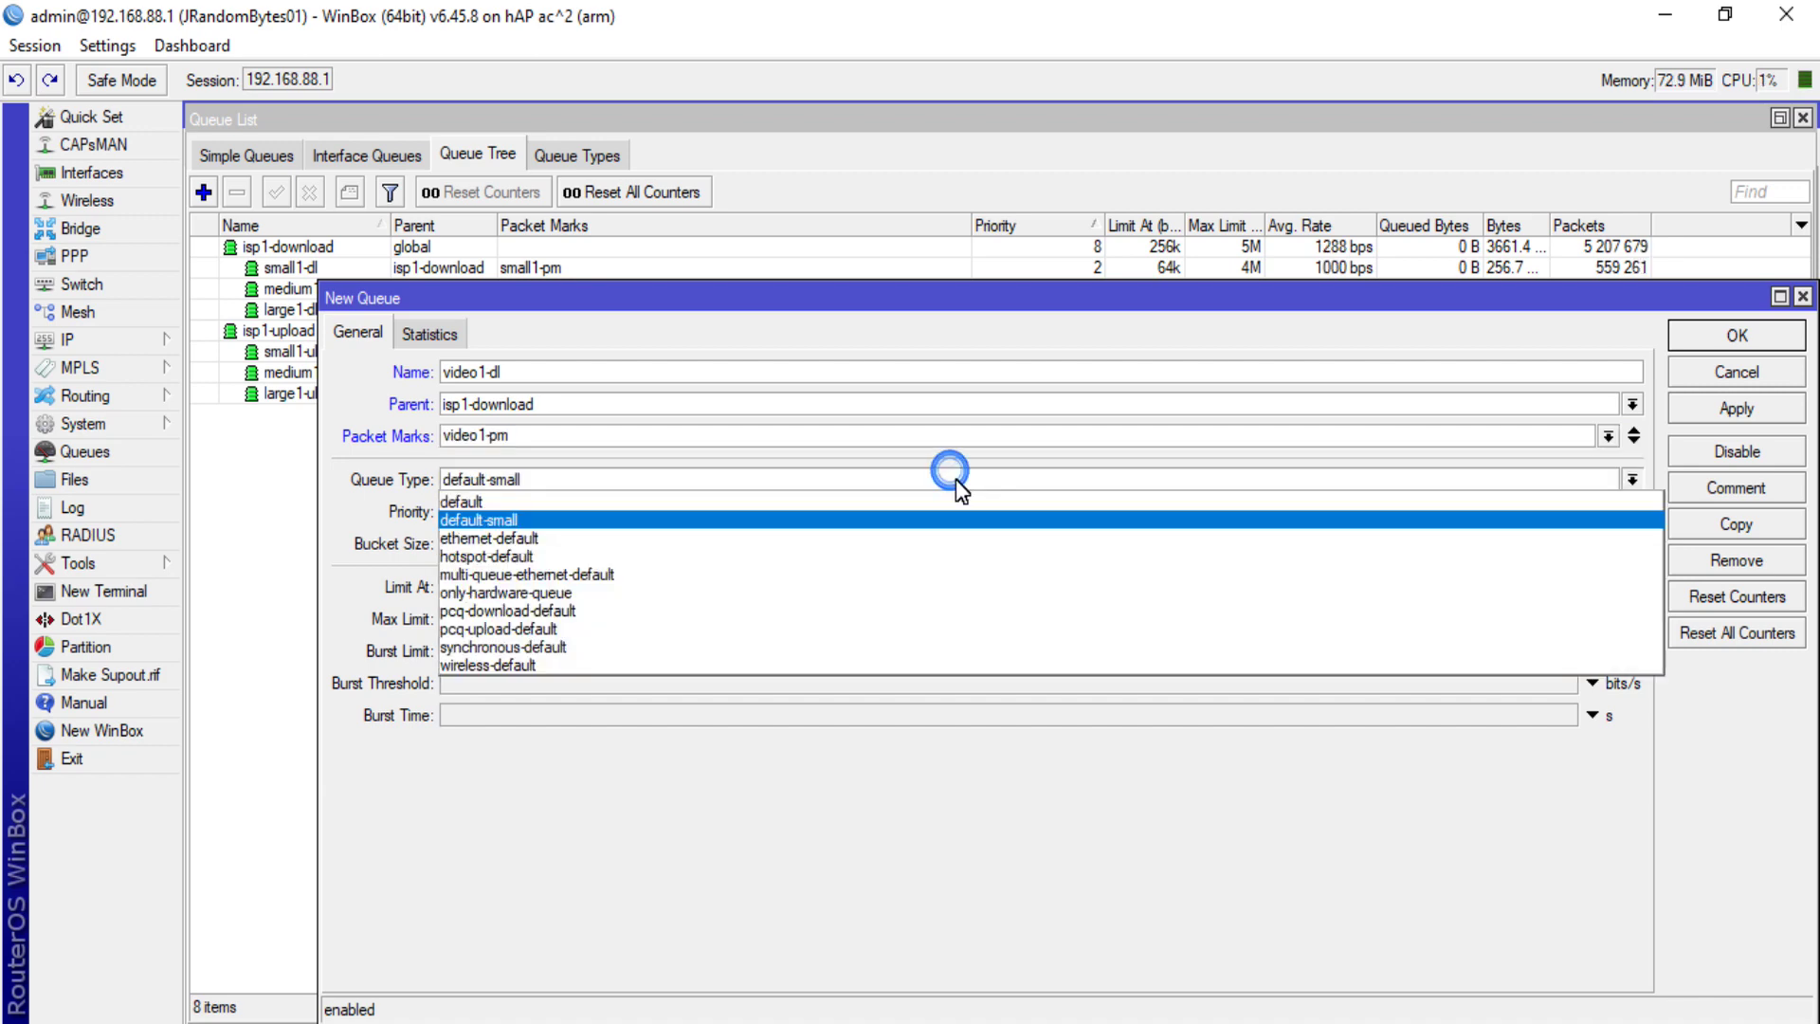
click(921, 612)
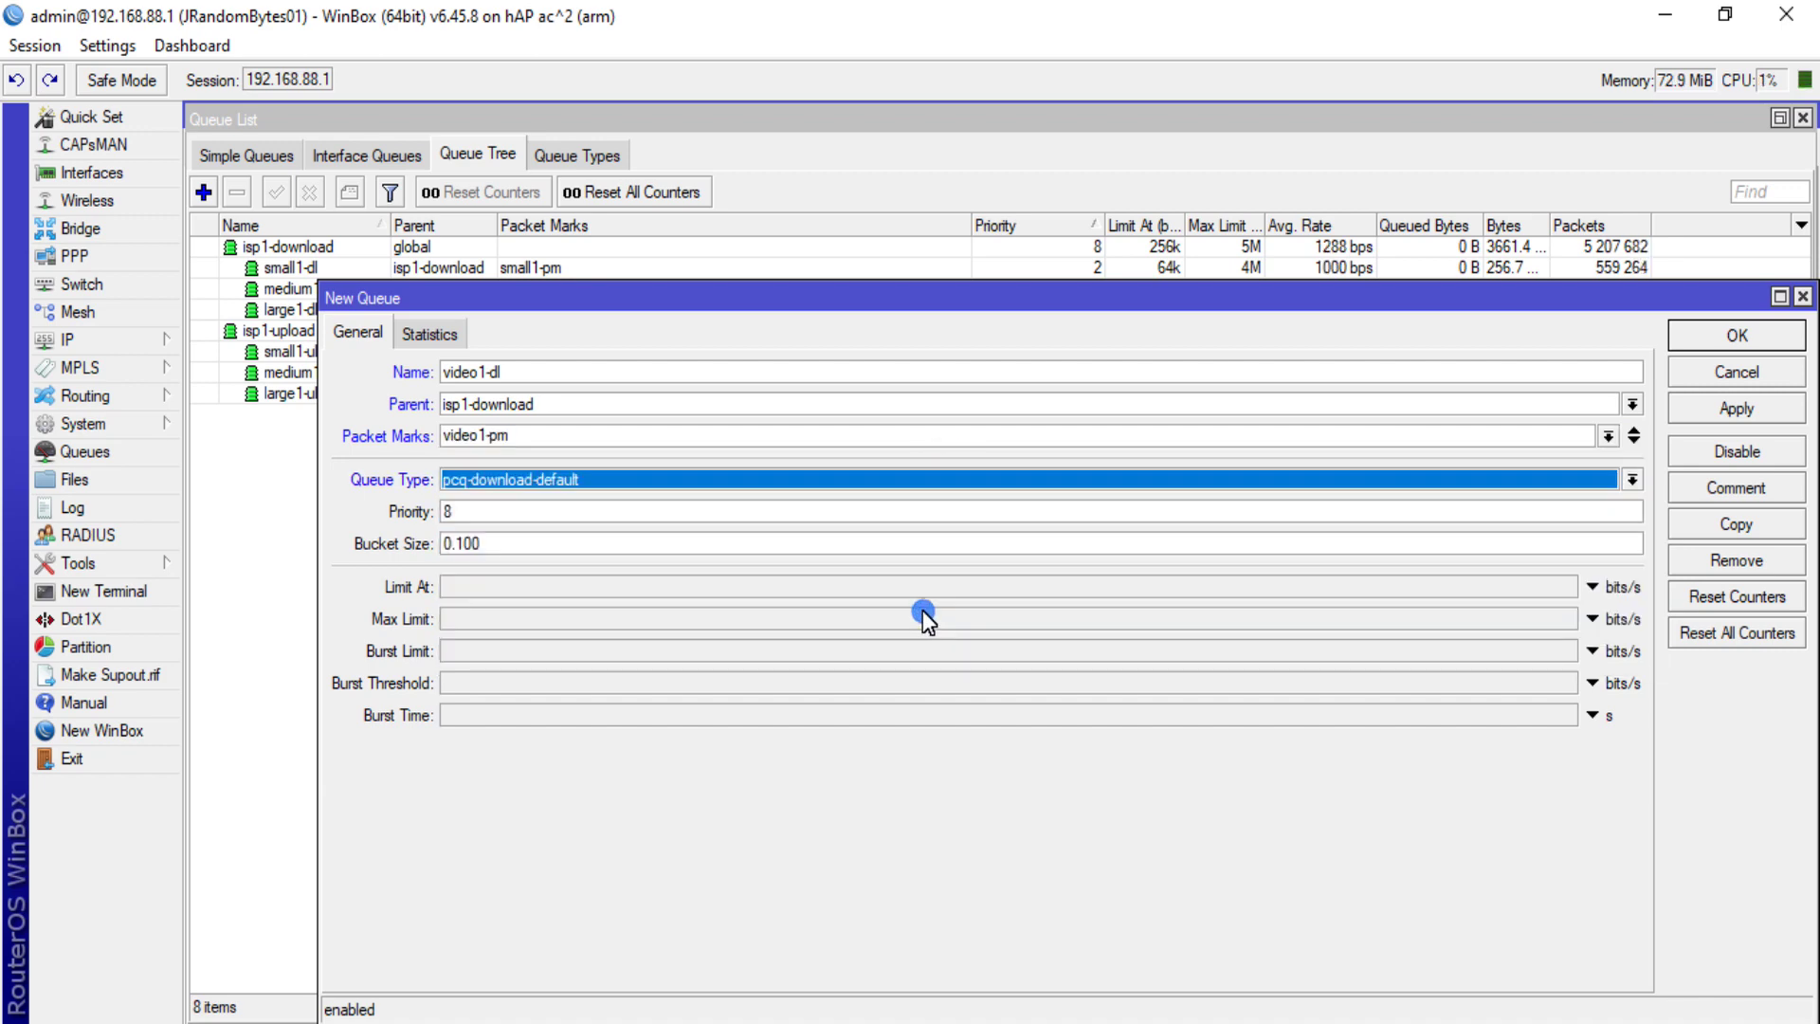
- Set the video1-dl queue's priority to 4, limit at to 64k and max limit to 4M, and save it
drag(573, 515, 440, 524)
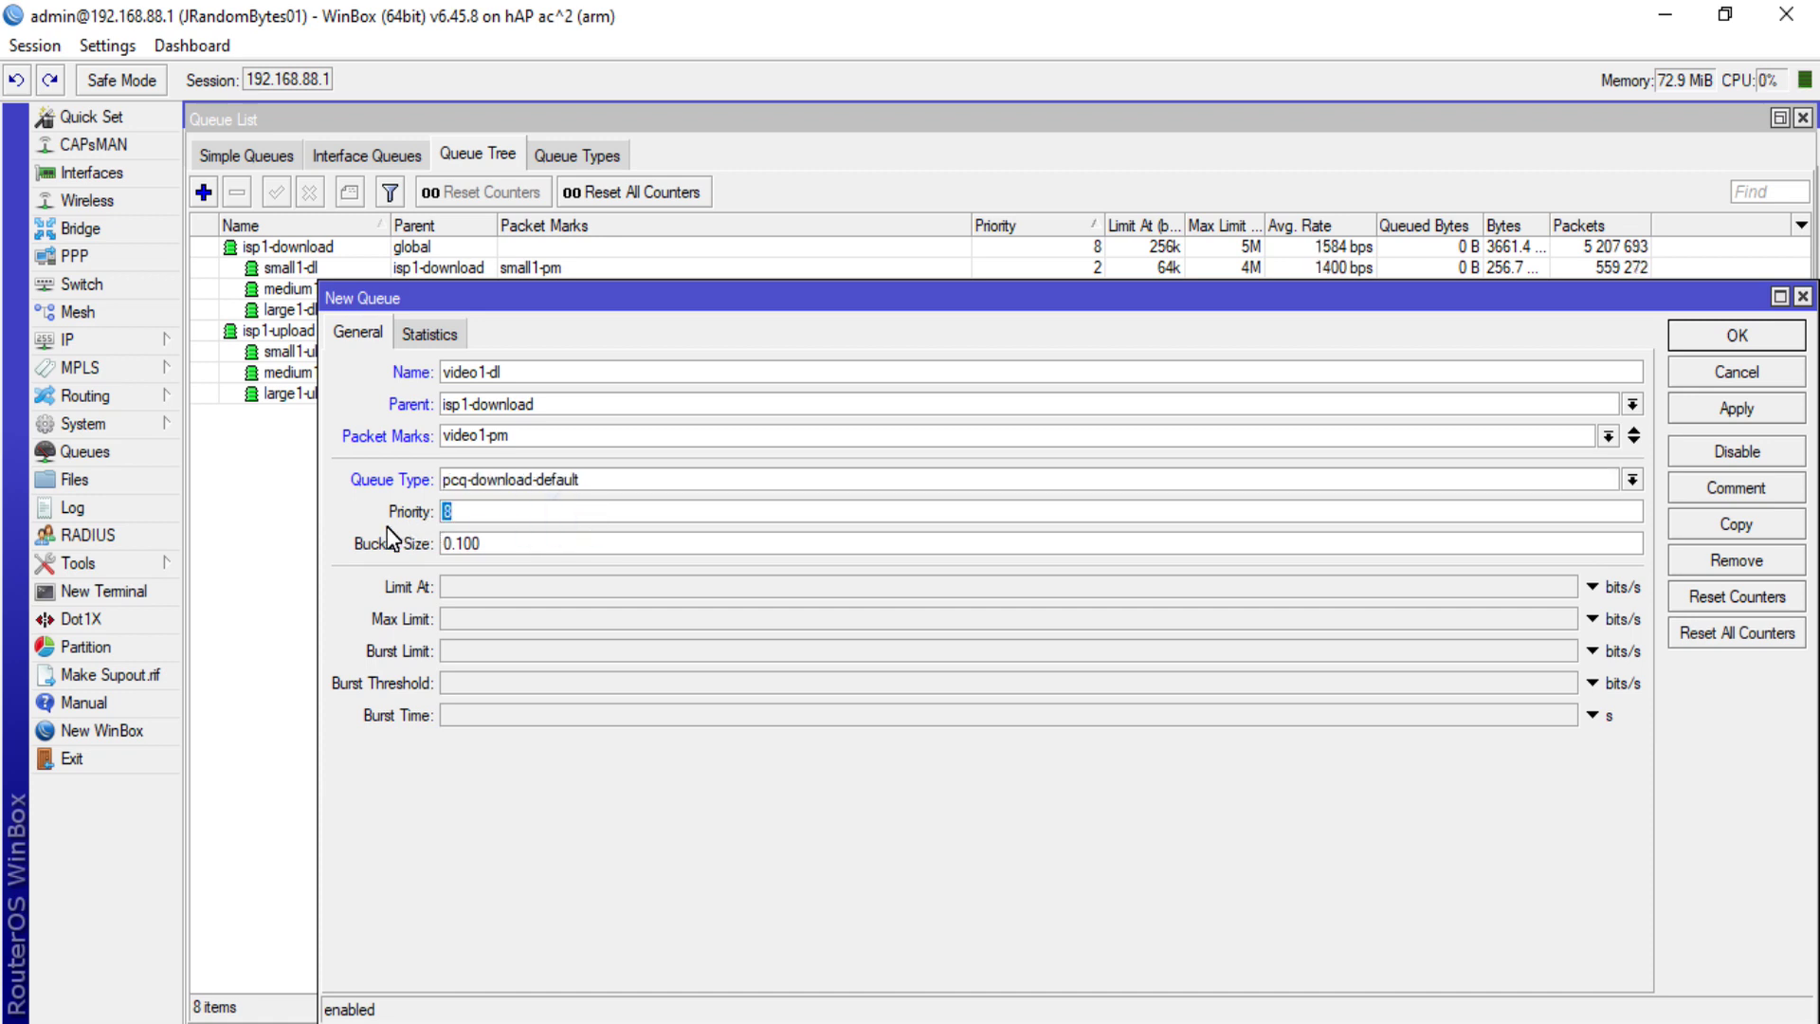
text(4)
click(470, 582)
text(64k)
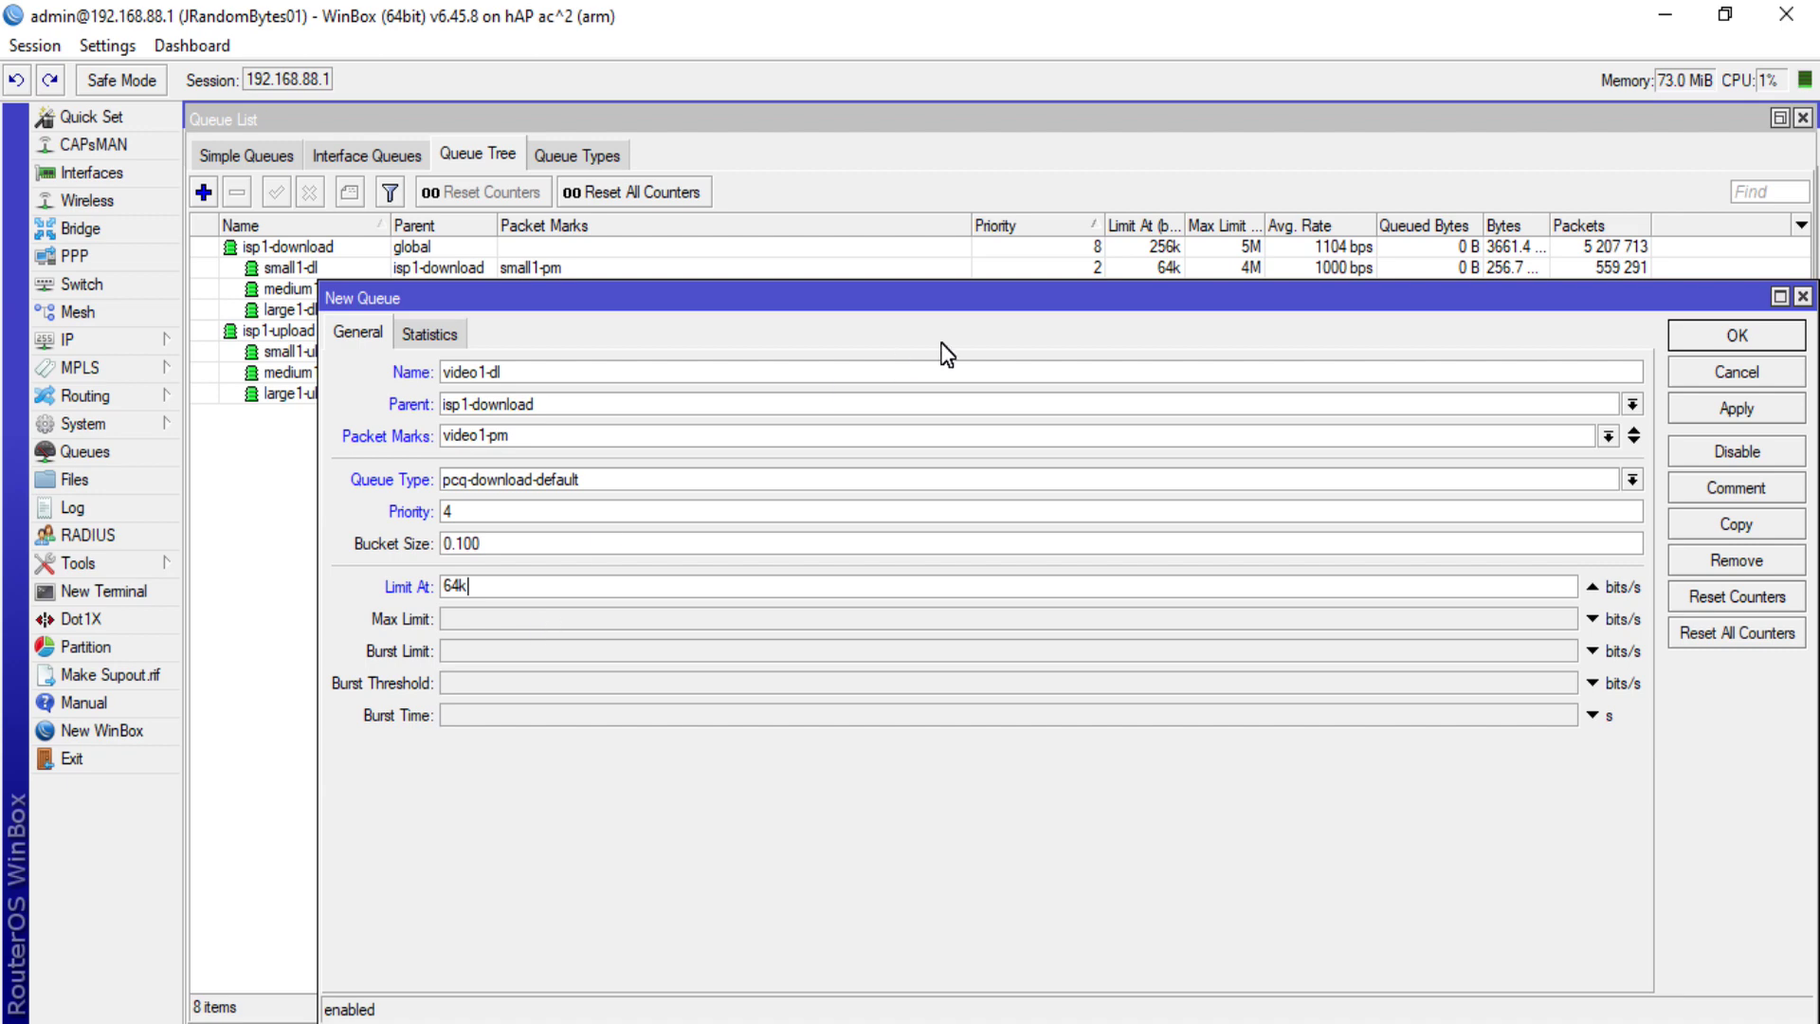
drag(951, 301, 877, 382)
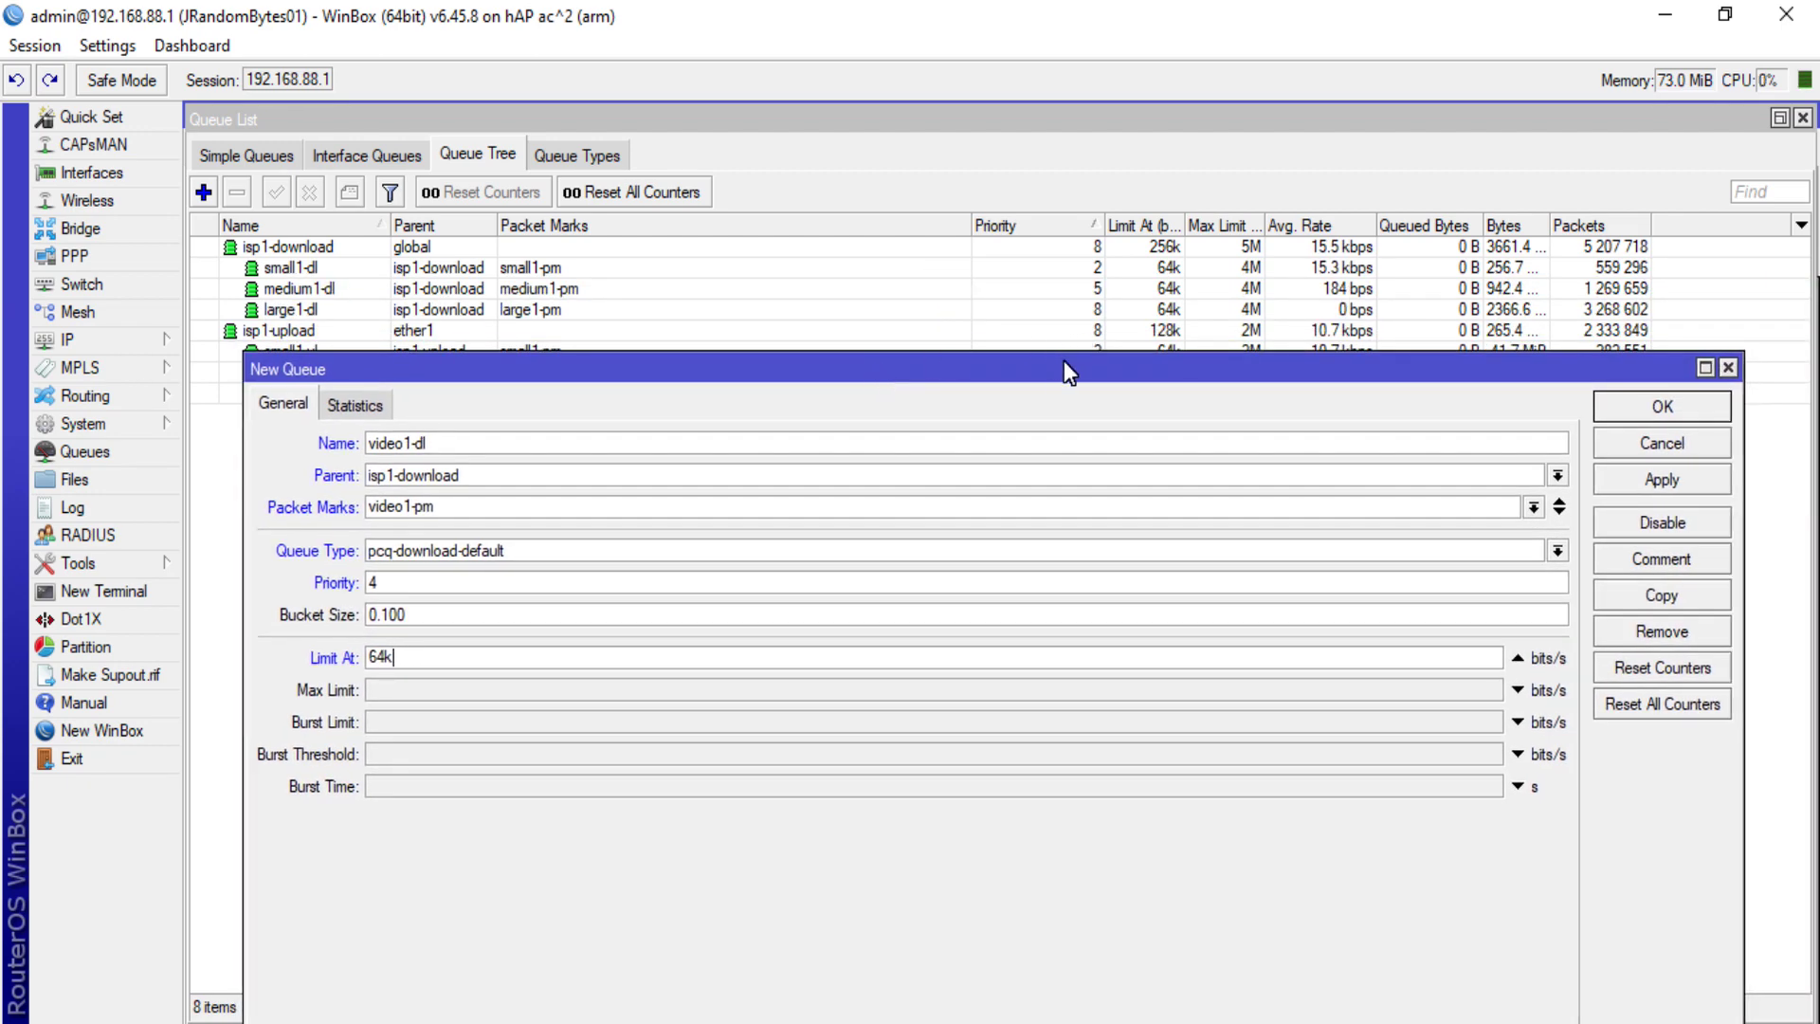
click(427, 698)
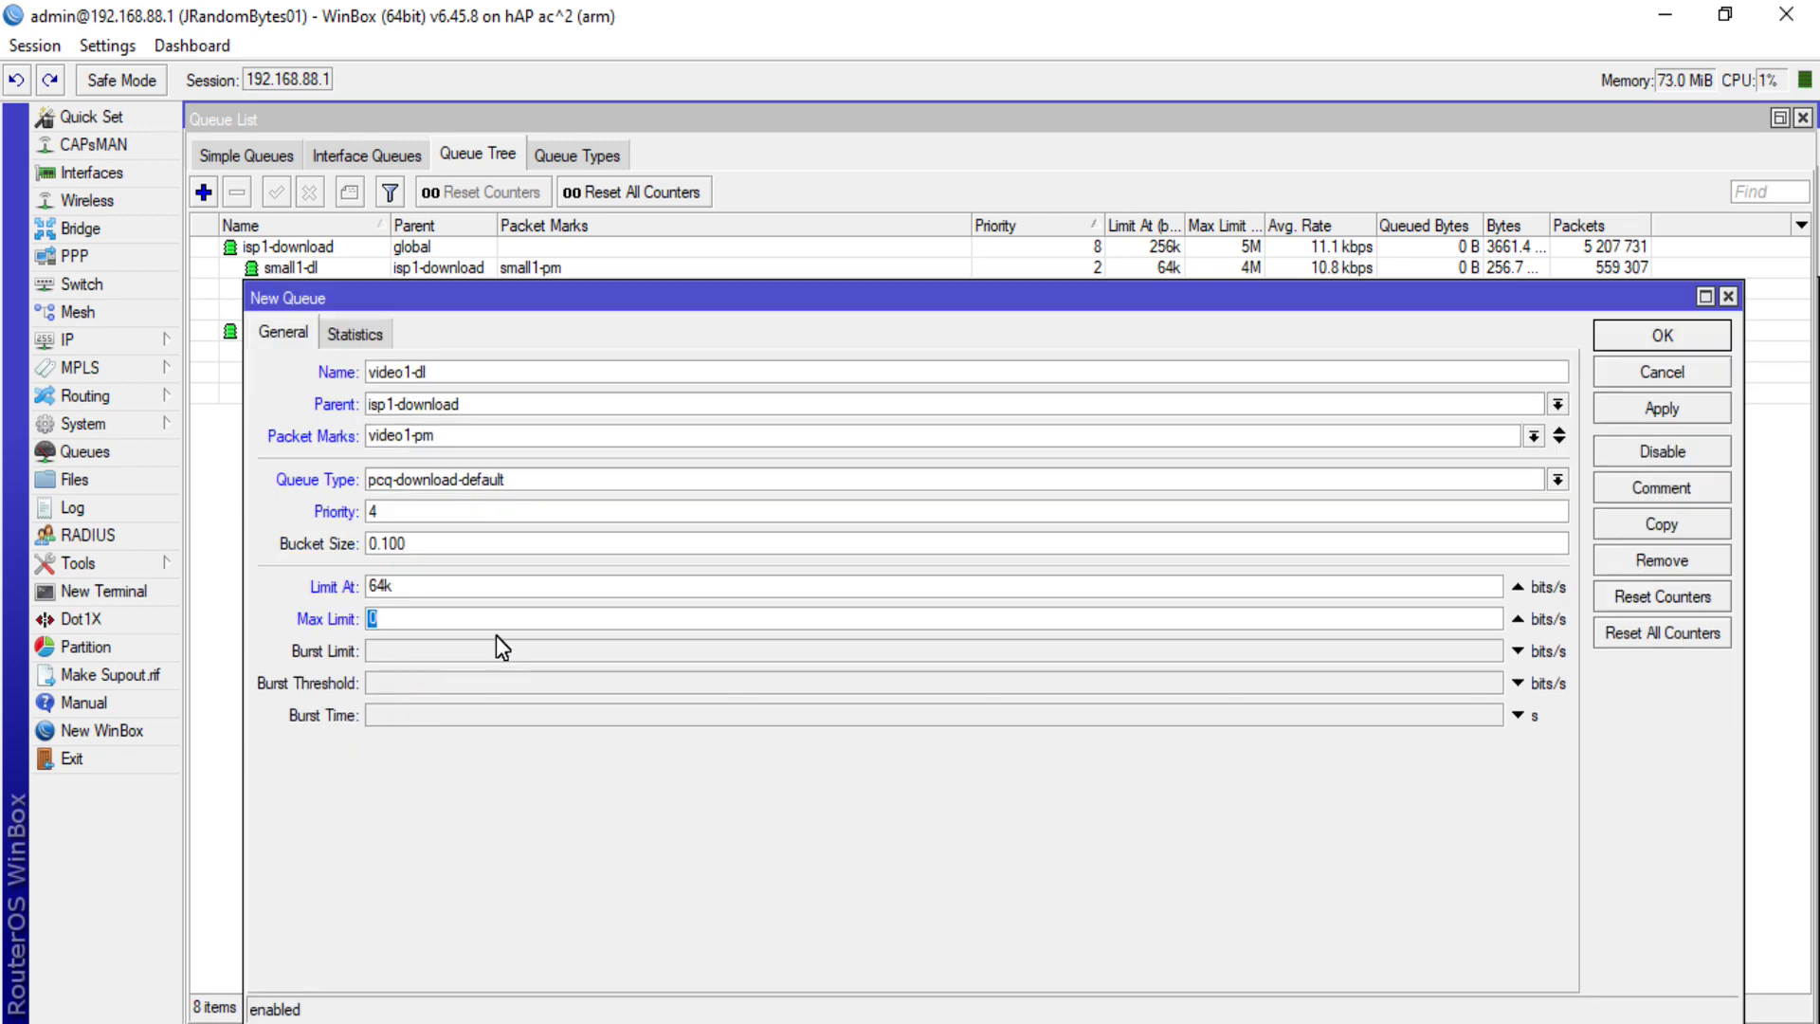
text(4m)
click(1623, 345)
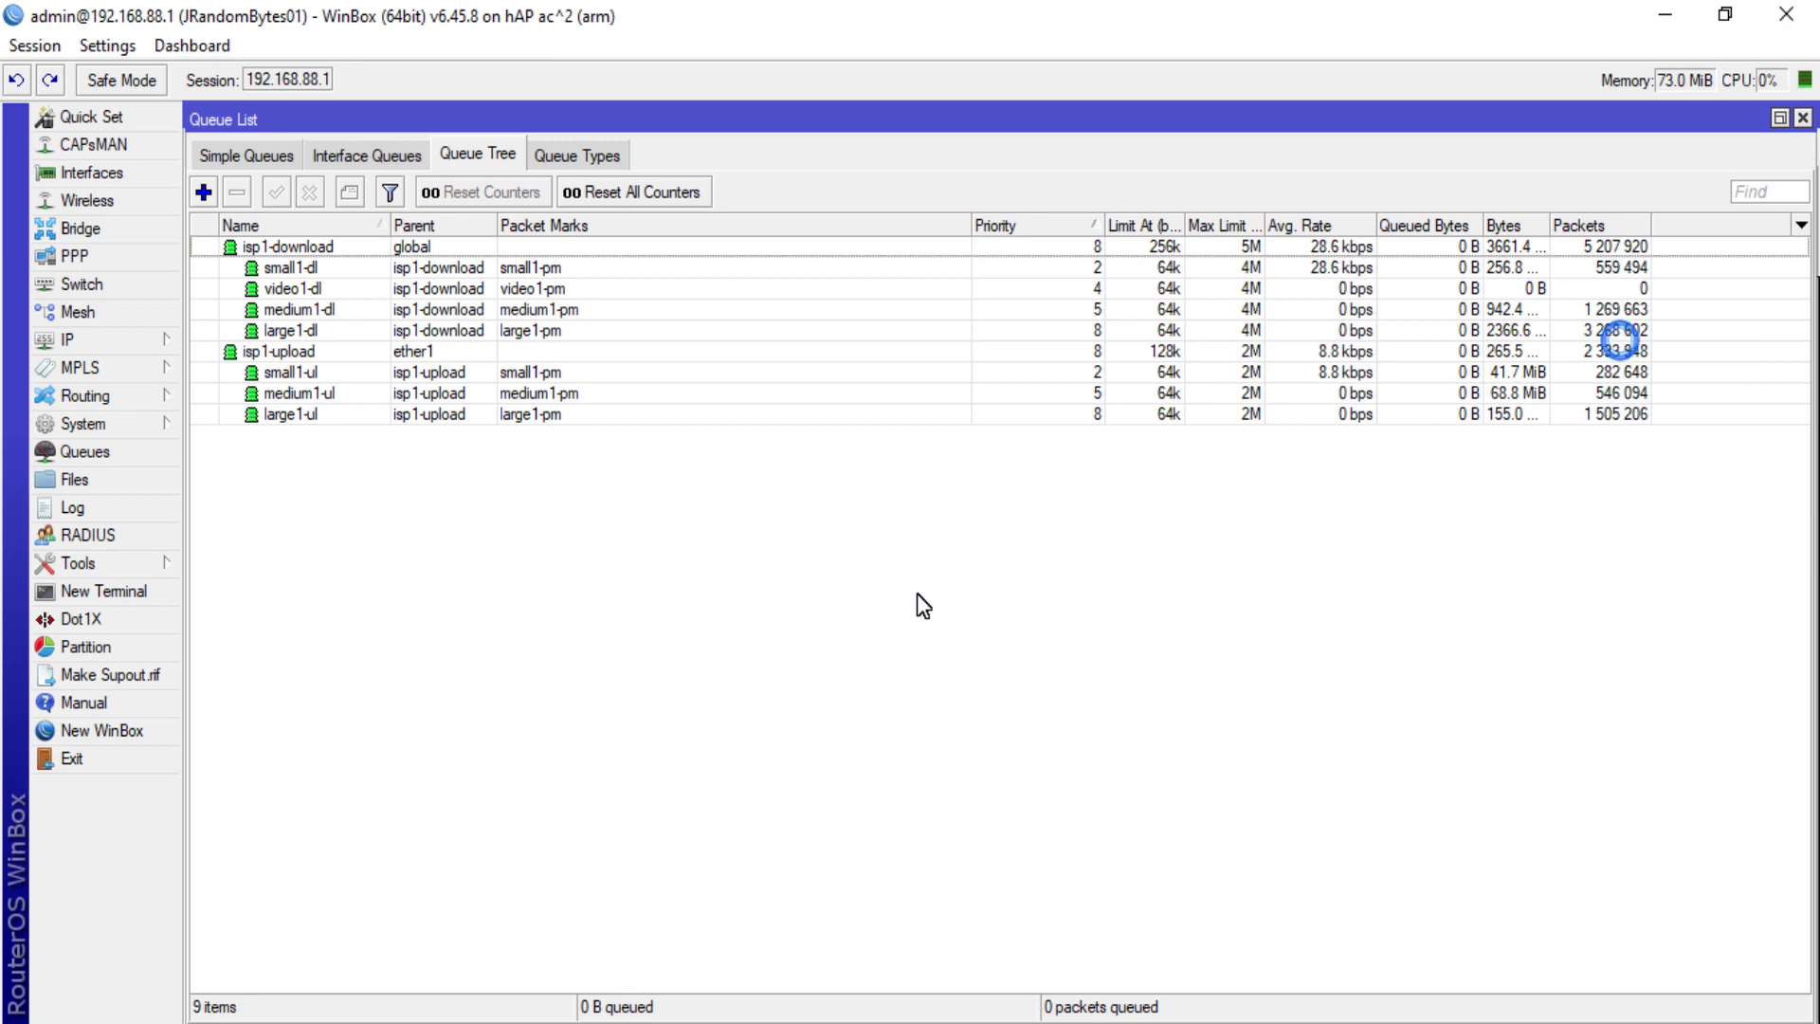
- Sort the queue tree by priority and check the position of the video1-dl queue
click(1096, 225)
click(1095, 225)
click(486, 288)
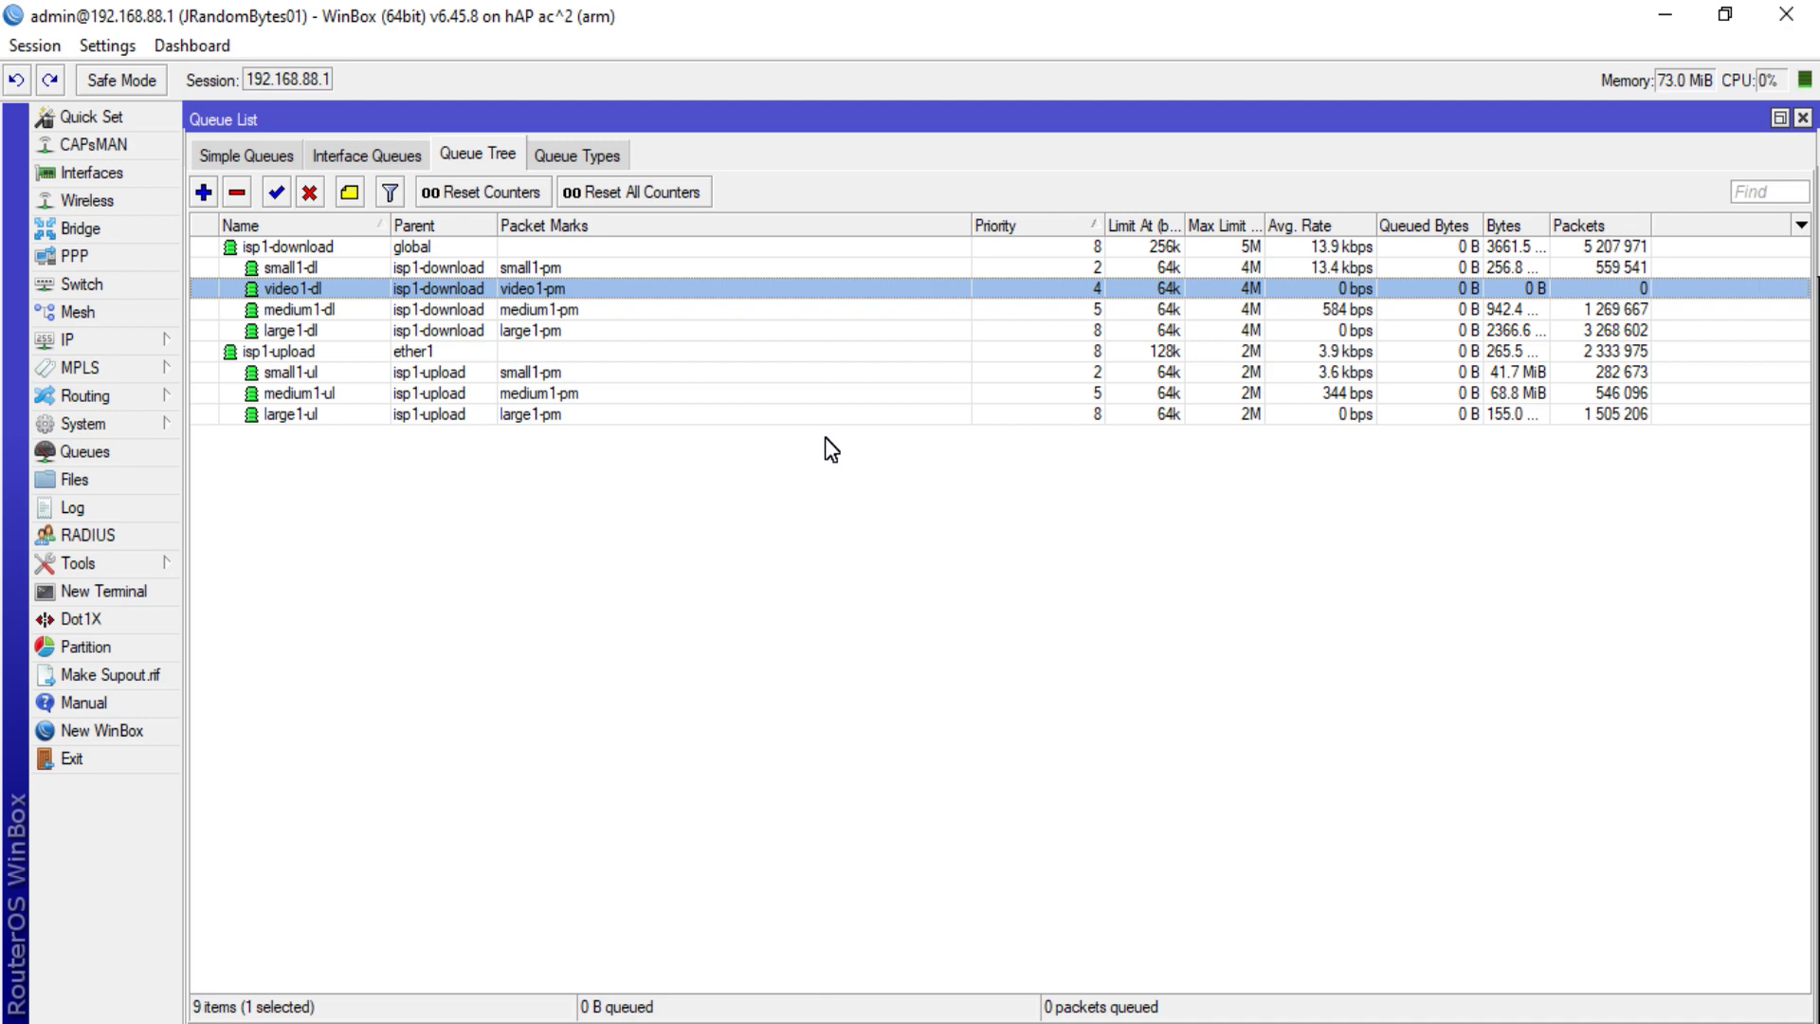
- Add a queue tree entry named video1-ul with isp1-upload as parent
click(203, 192)
click(543, 367)
double_click(583, 370)
text(video1-ul)
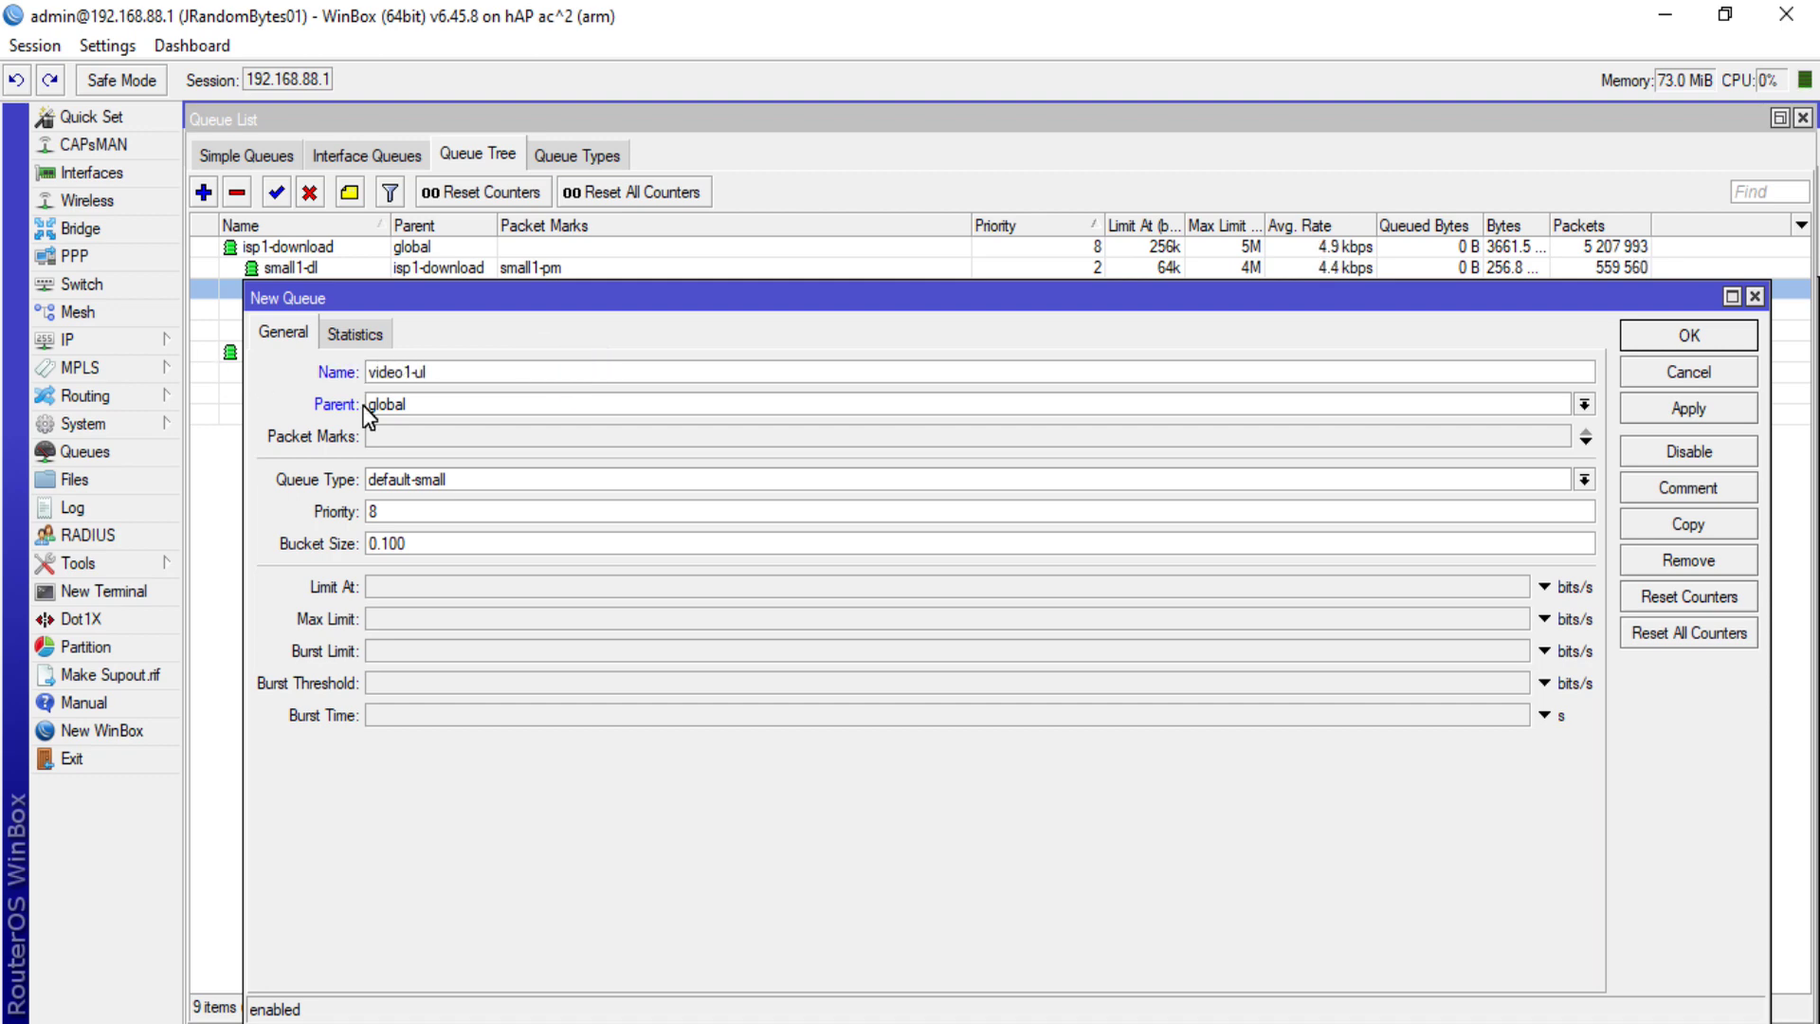
click(563, 410)
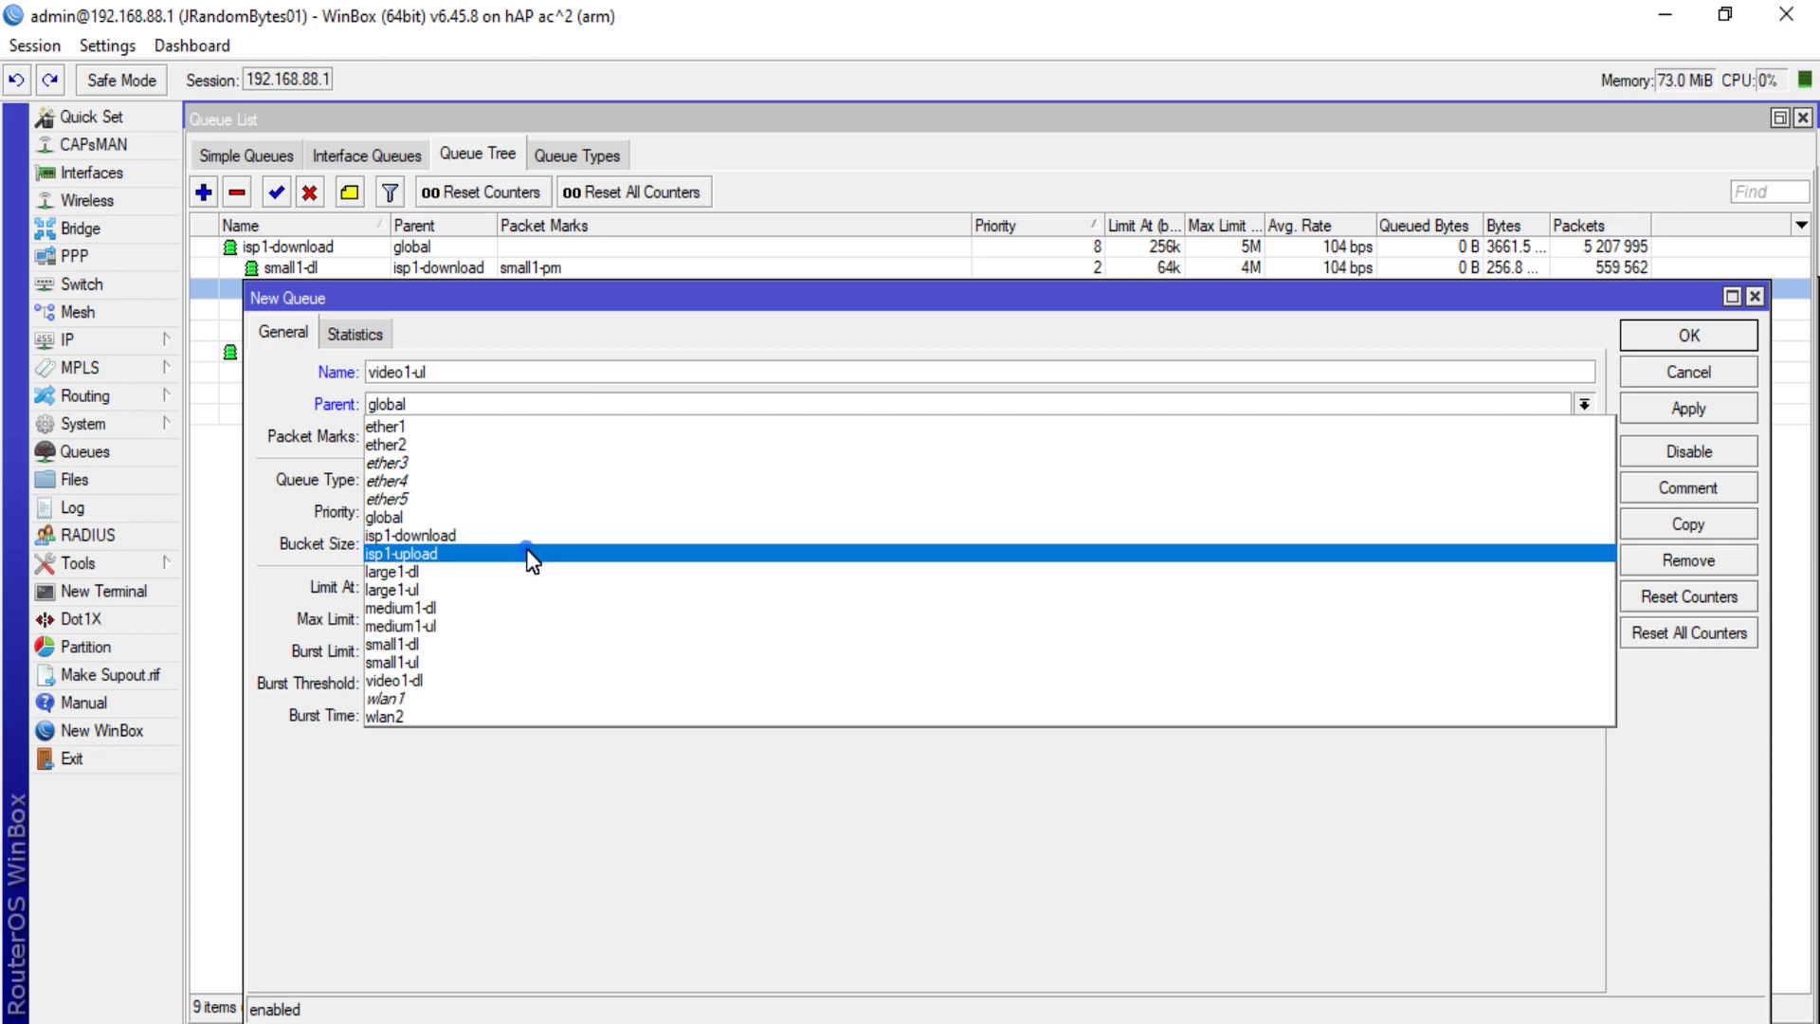
click(531, 555)
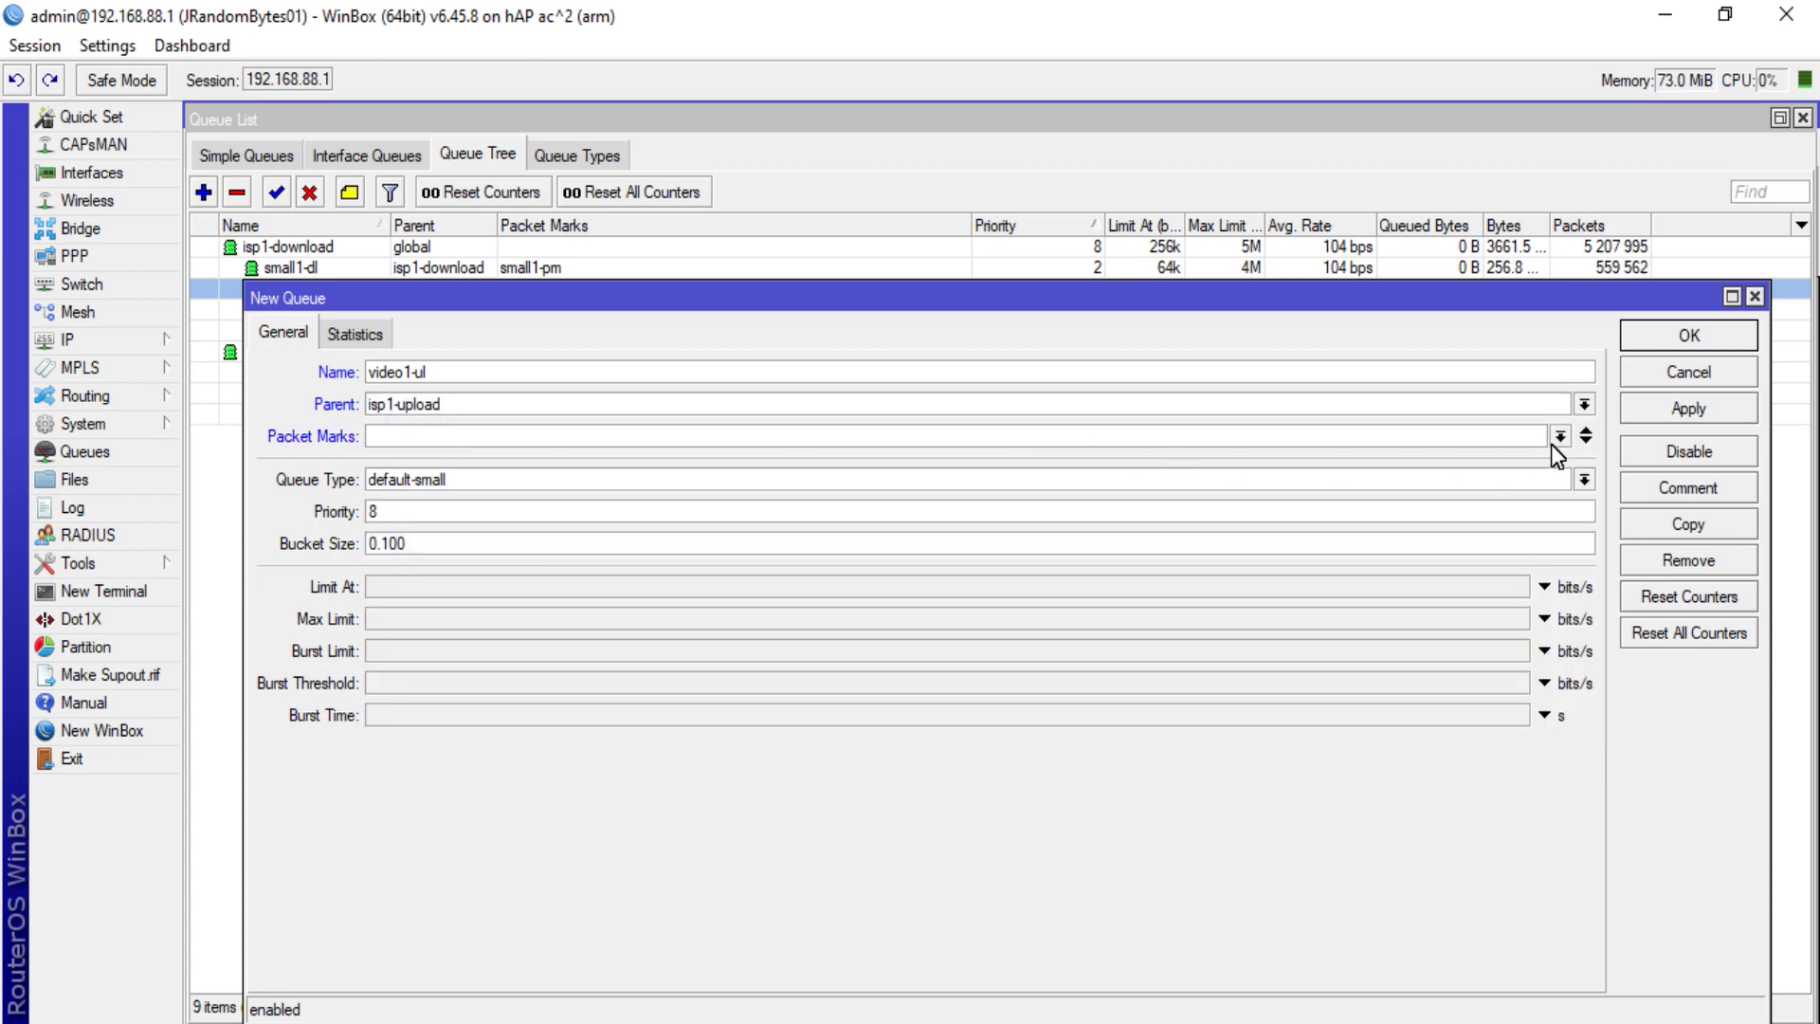
- Assign the video1-pm packet mark and the pcq-upload-default queue type to the video1-ul queue
click(1560, 437)
click(1017, 542)
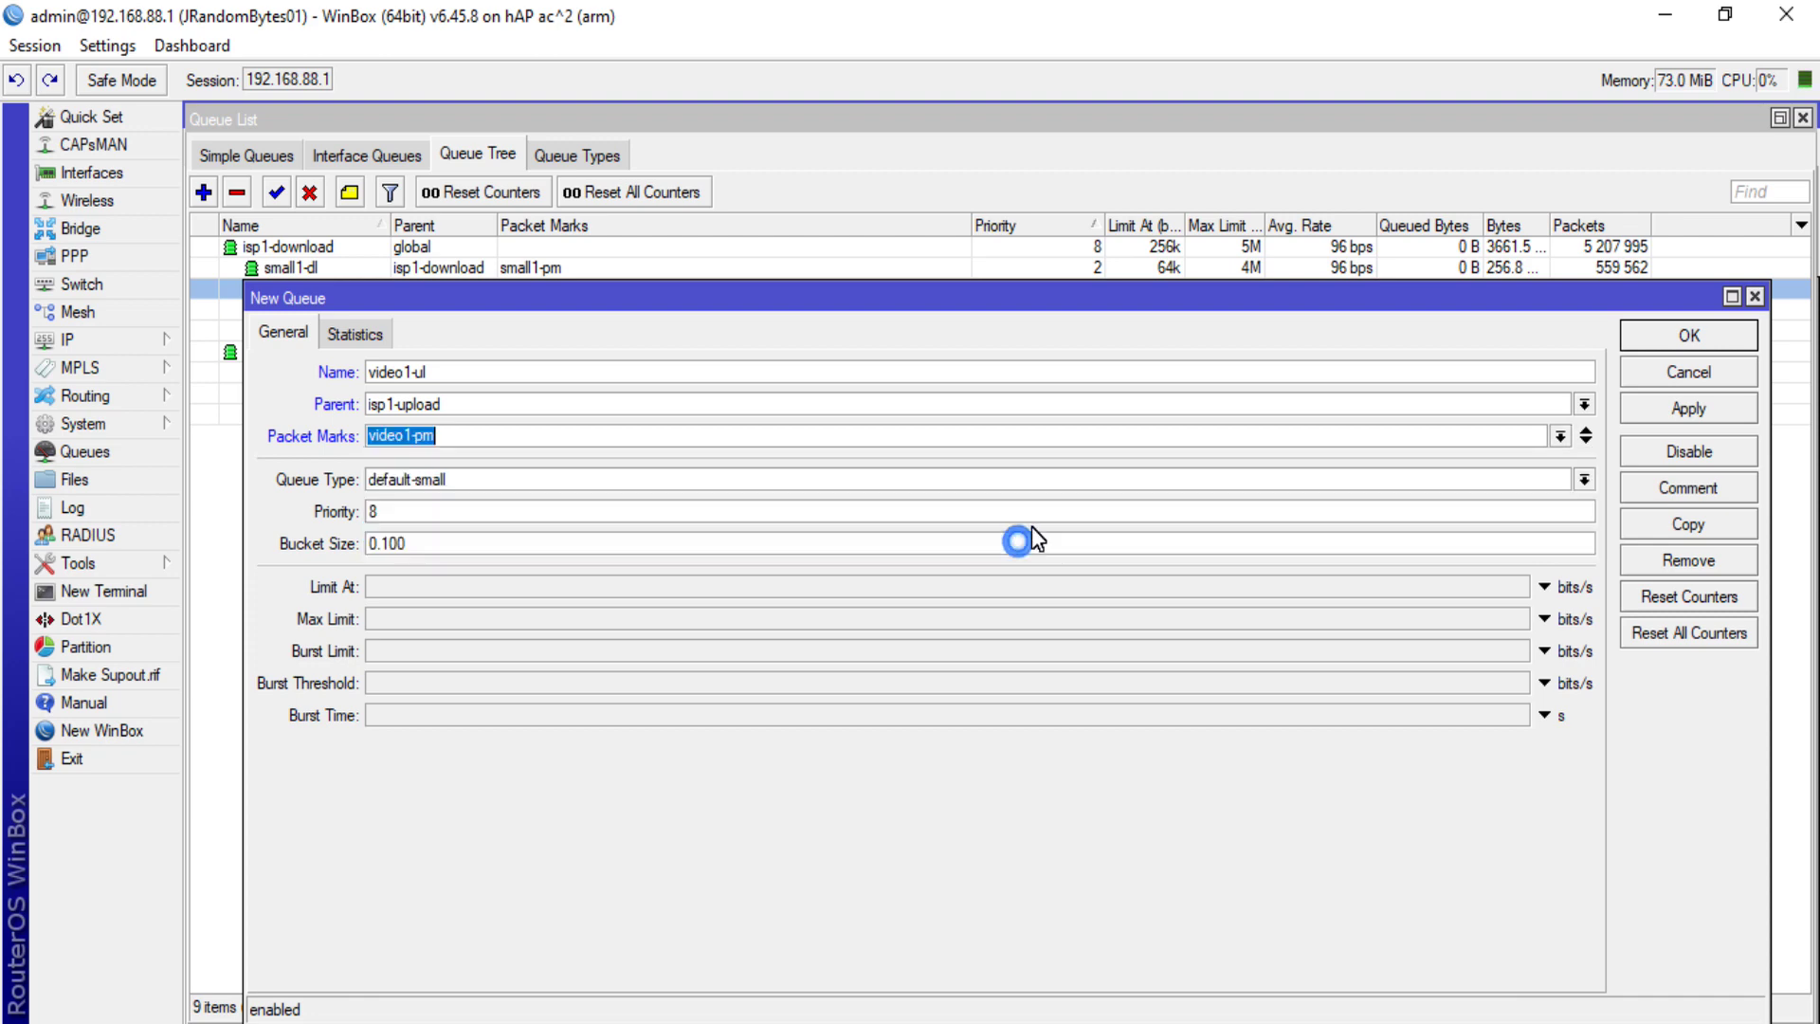
click(1585, 479)
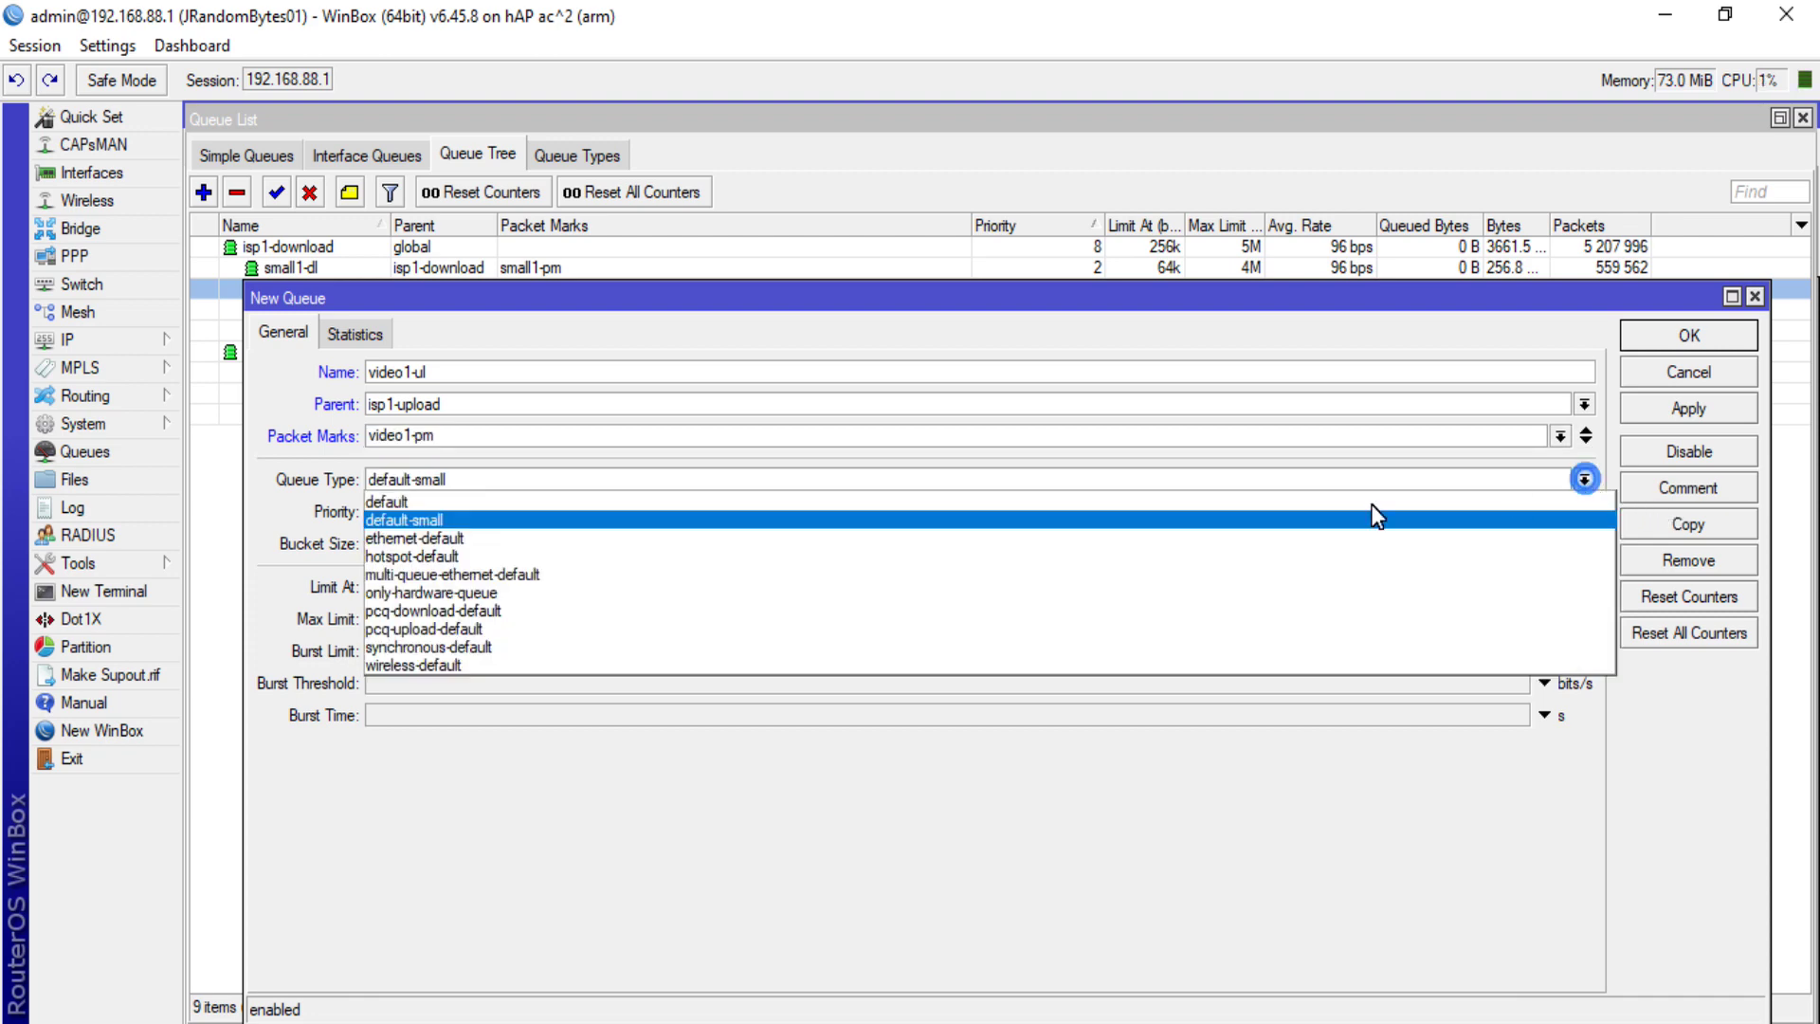
click(1059, 628)
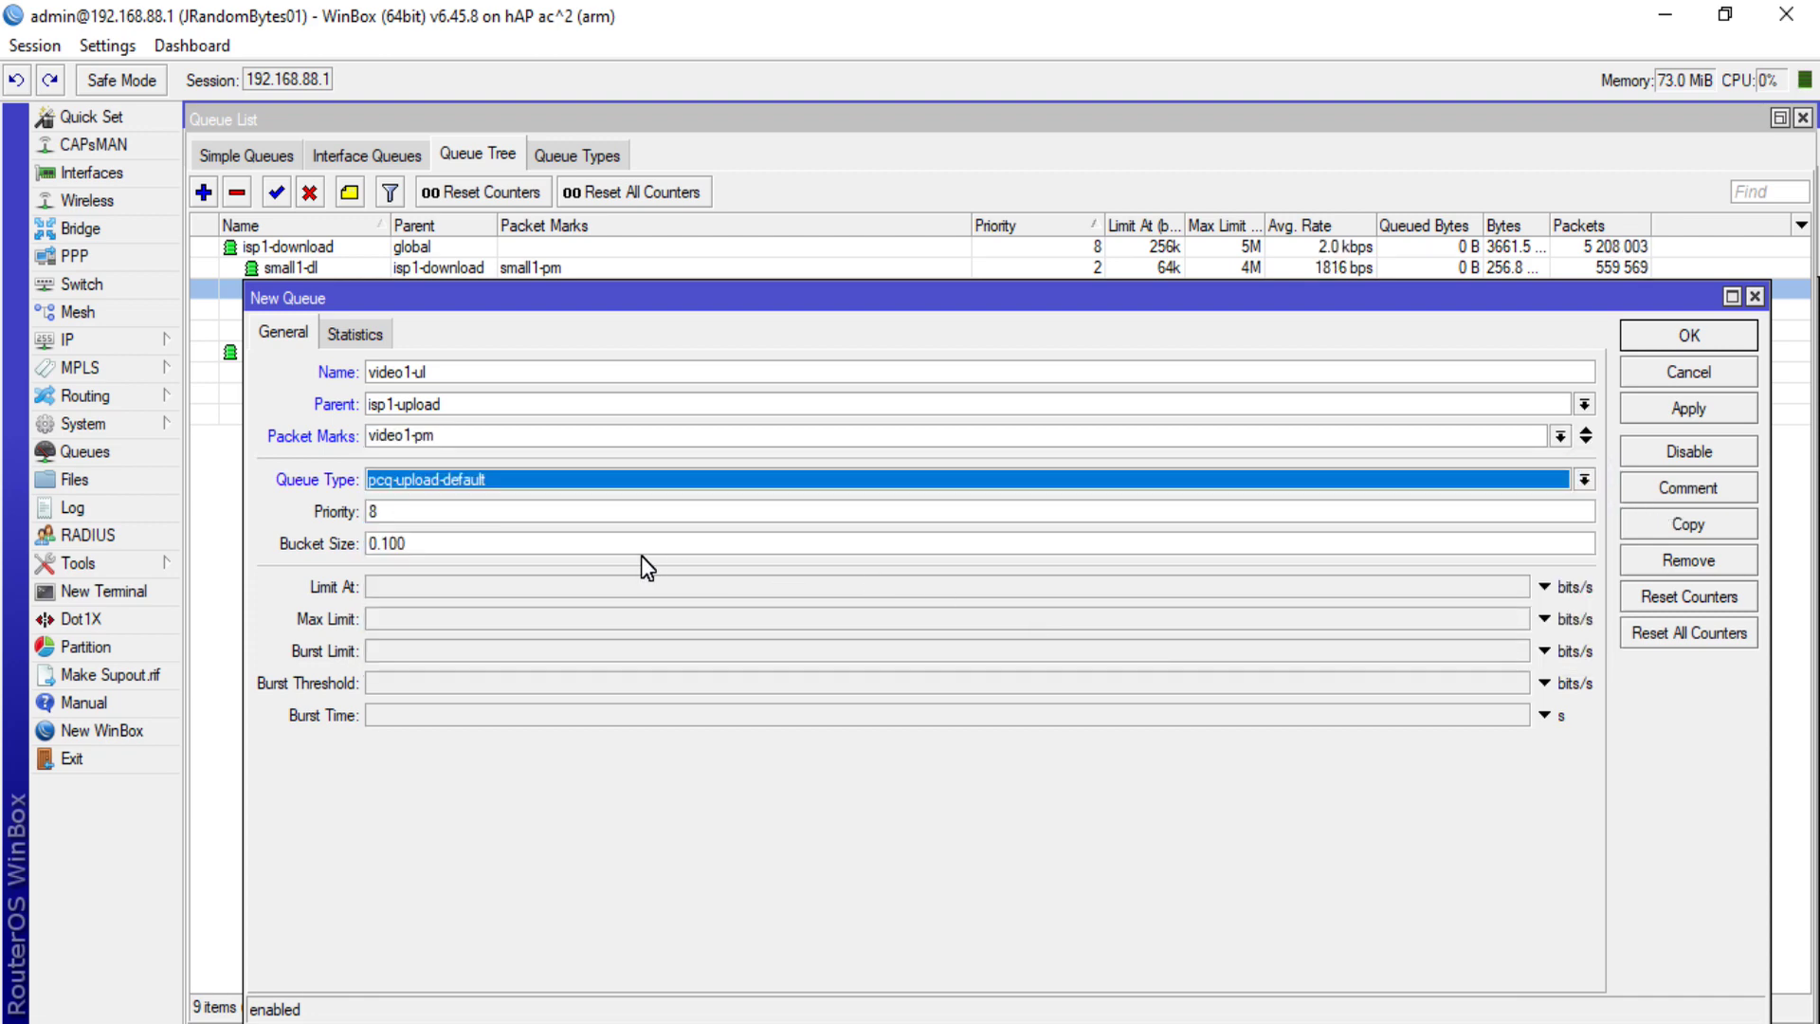
- Set the video1-ul queue's priority to 4, limit at to 64k and max limit to 2M, and save it
click(569, 512)
double_click(617, 512)
text(4)
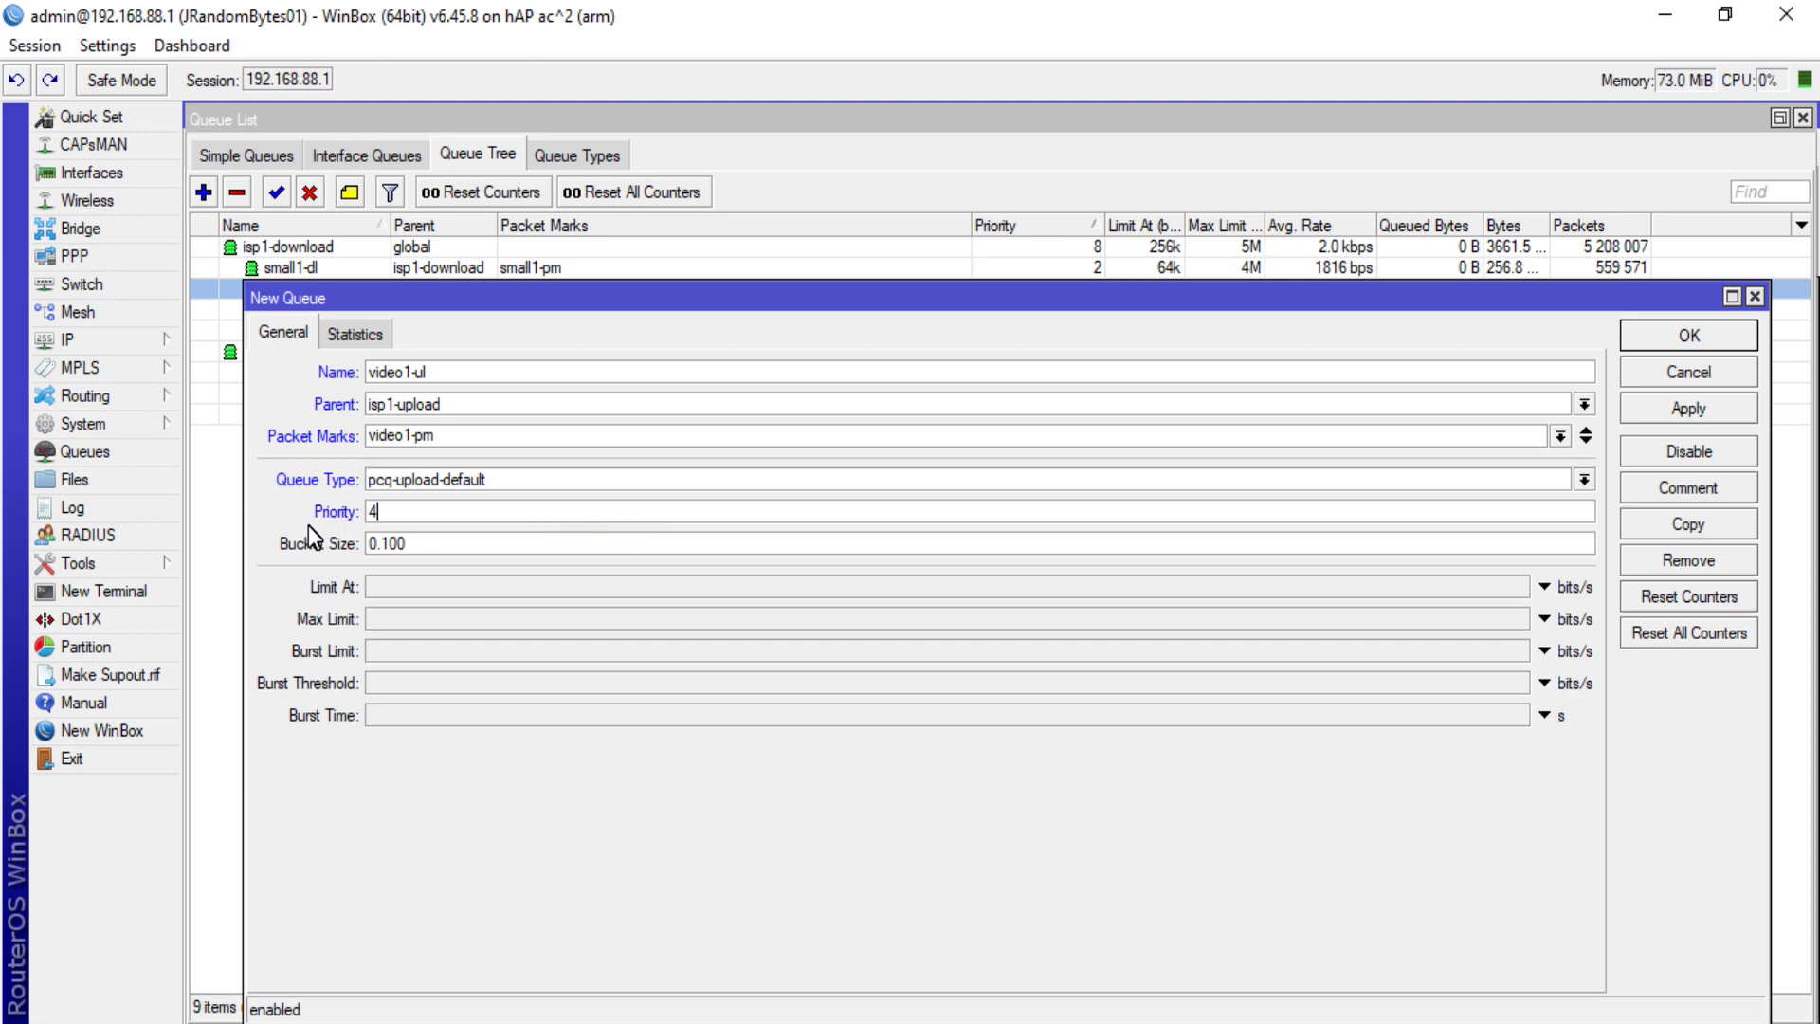
click(472, 585)
text(64k)
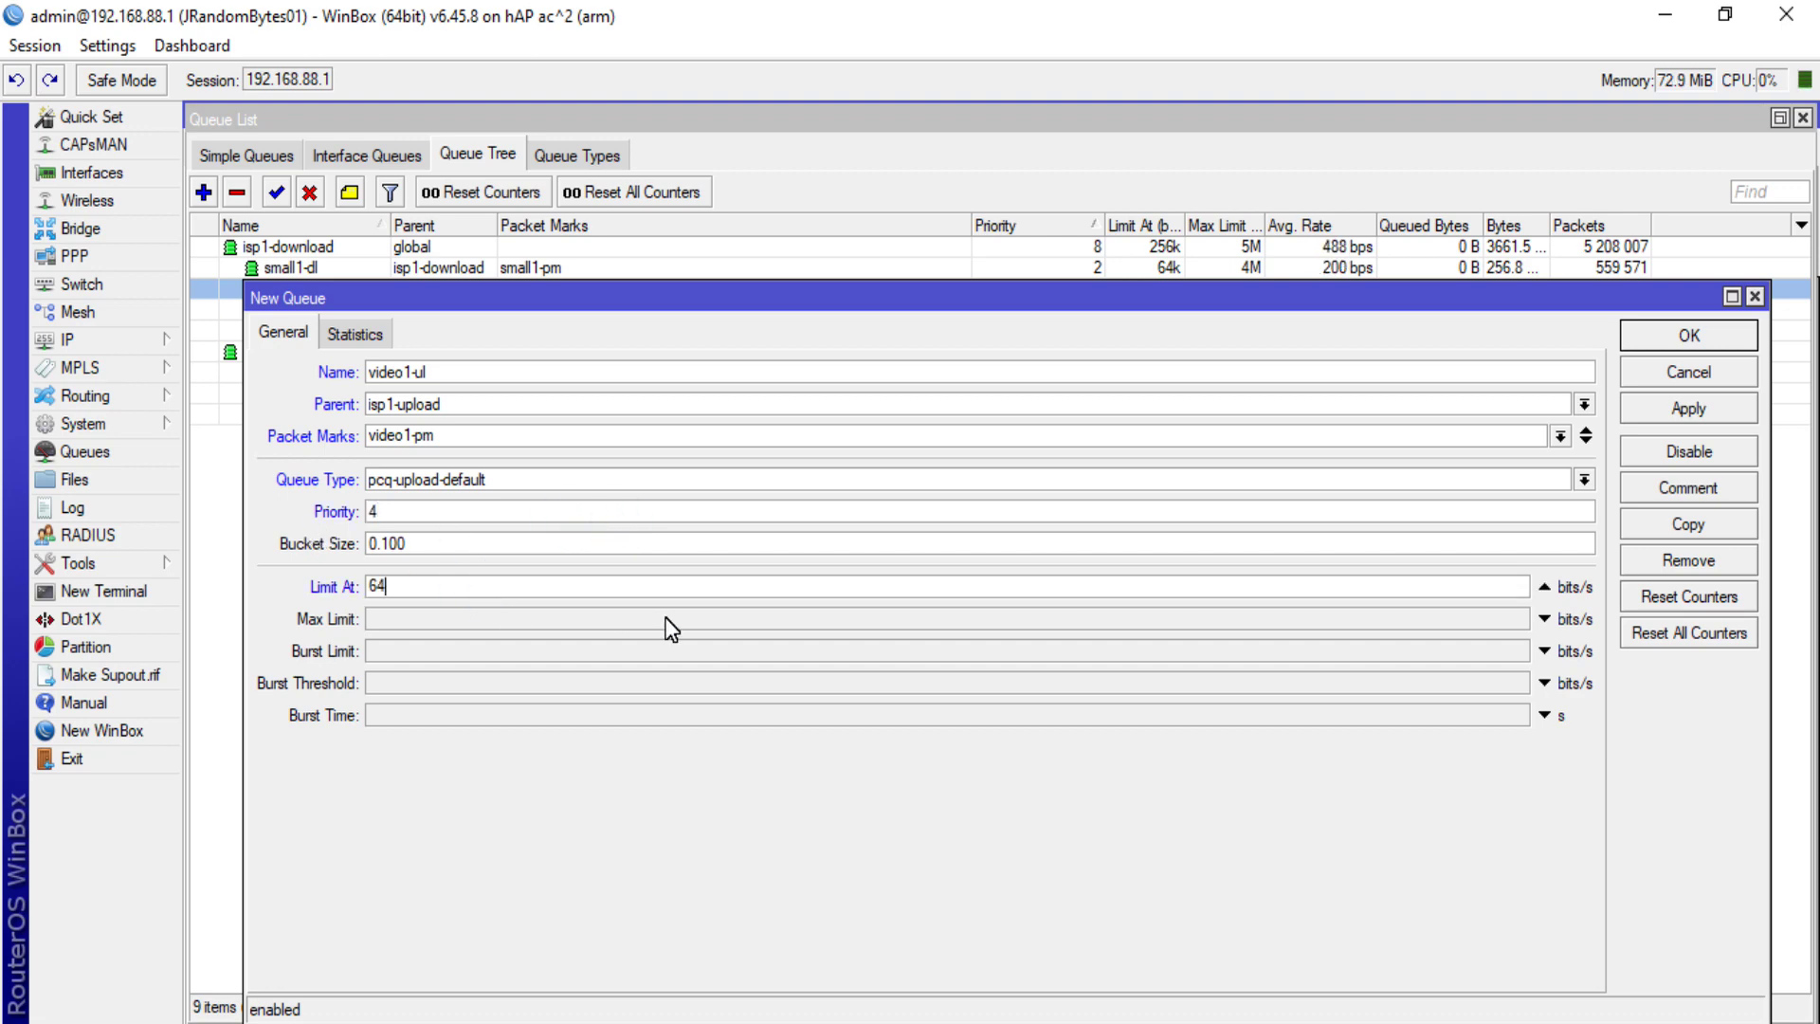
click(515, 618)
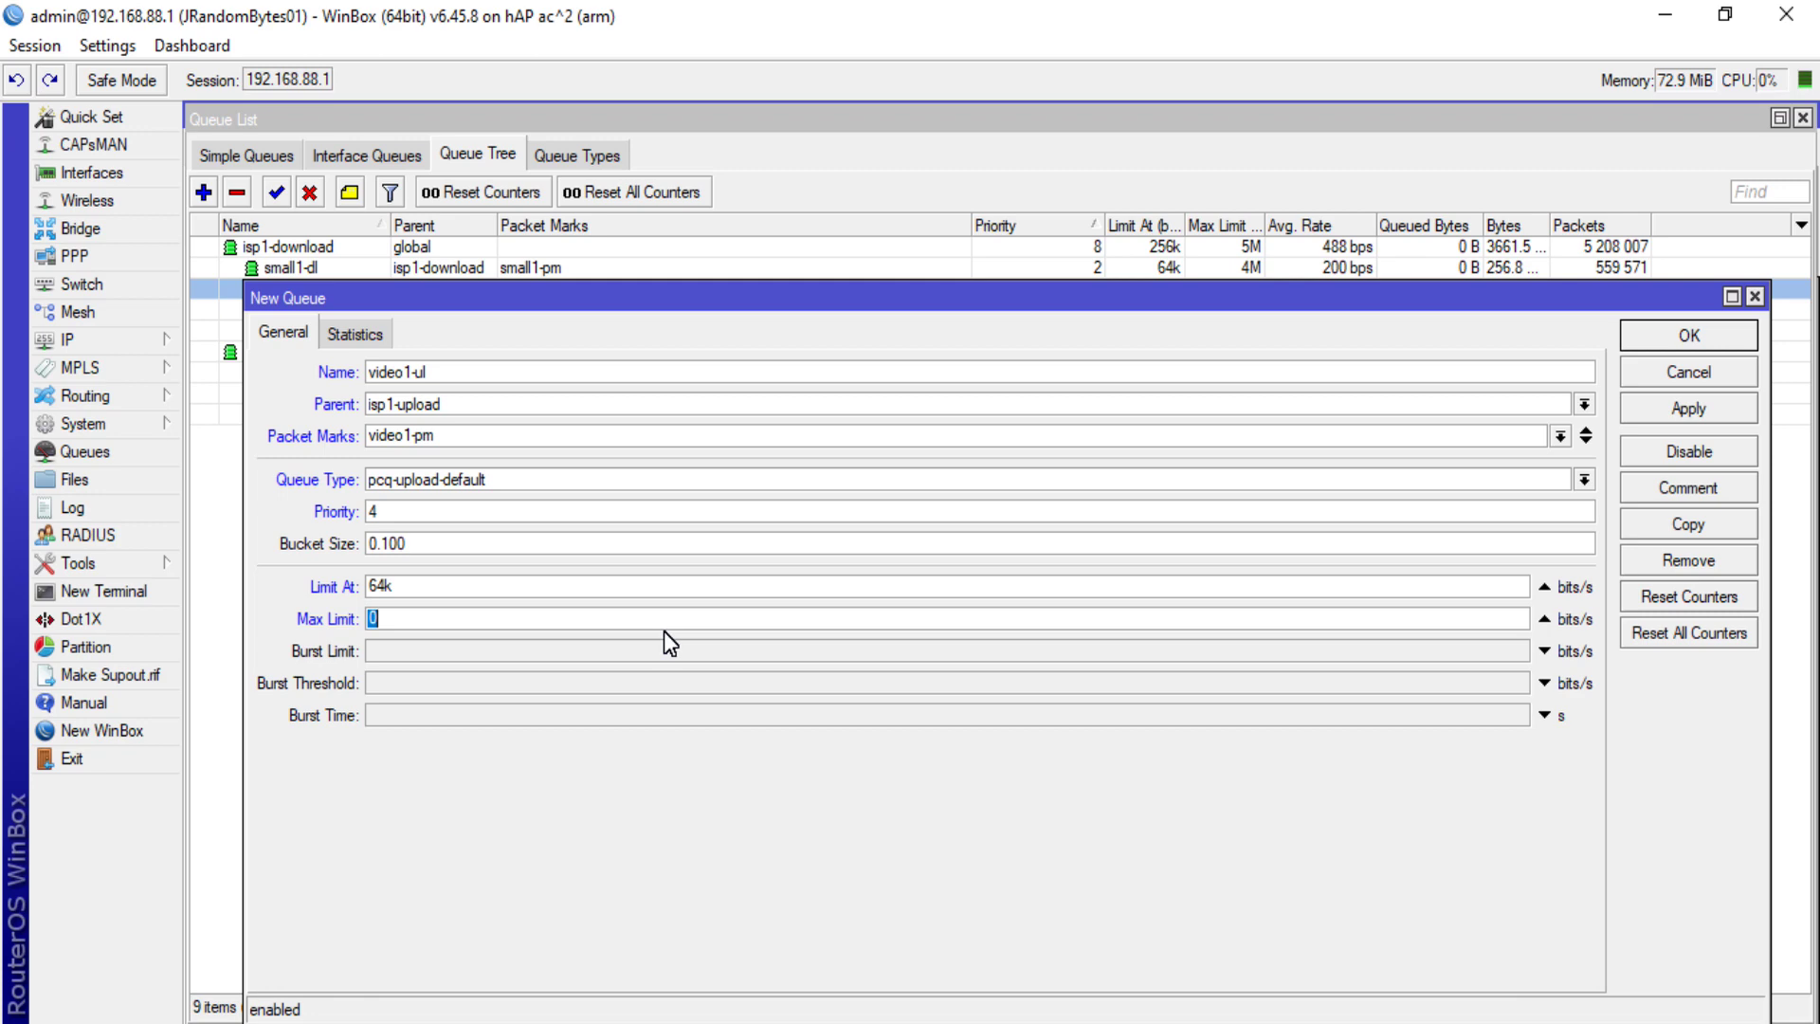
text(2m)
click(1689, 408)
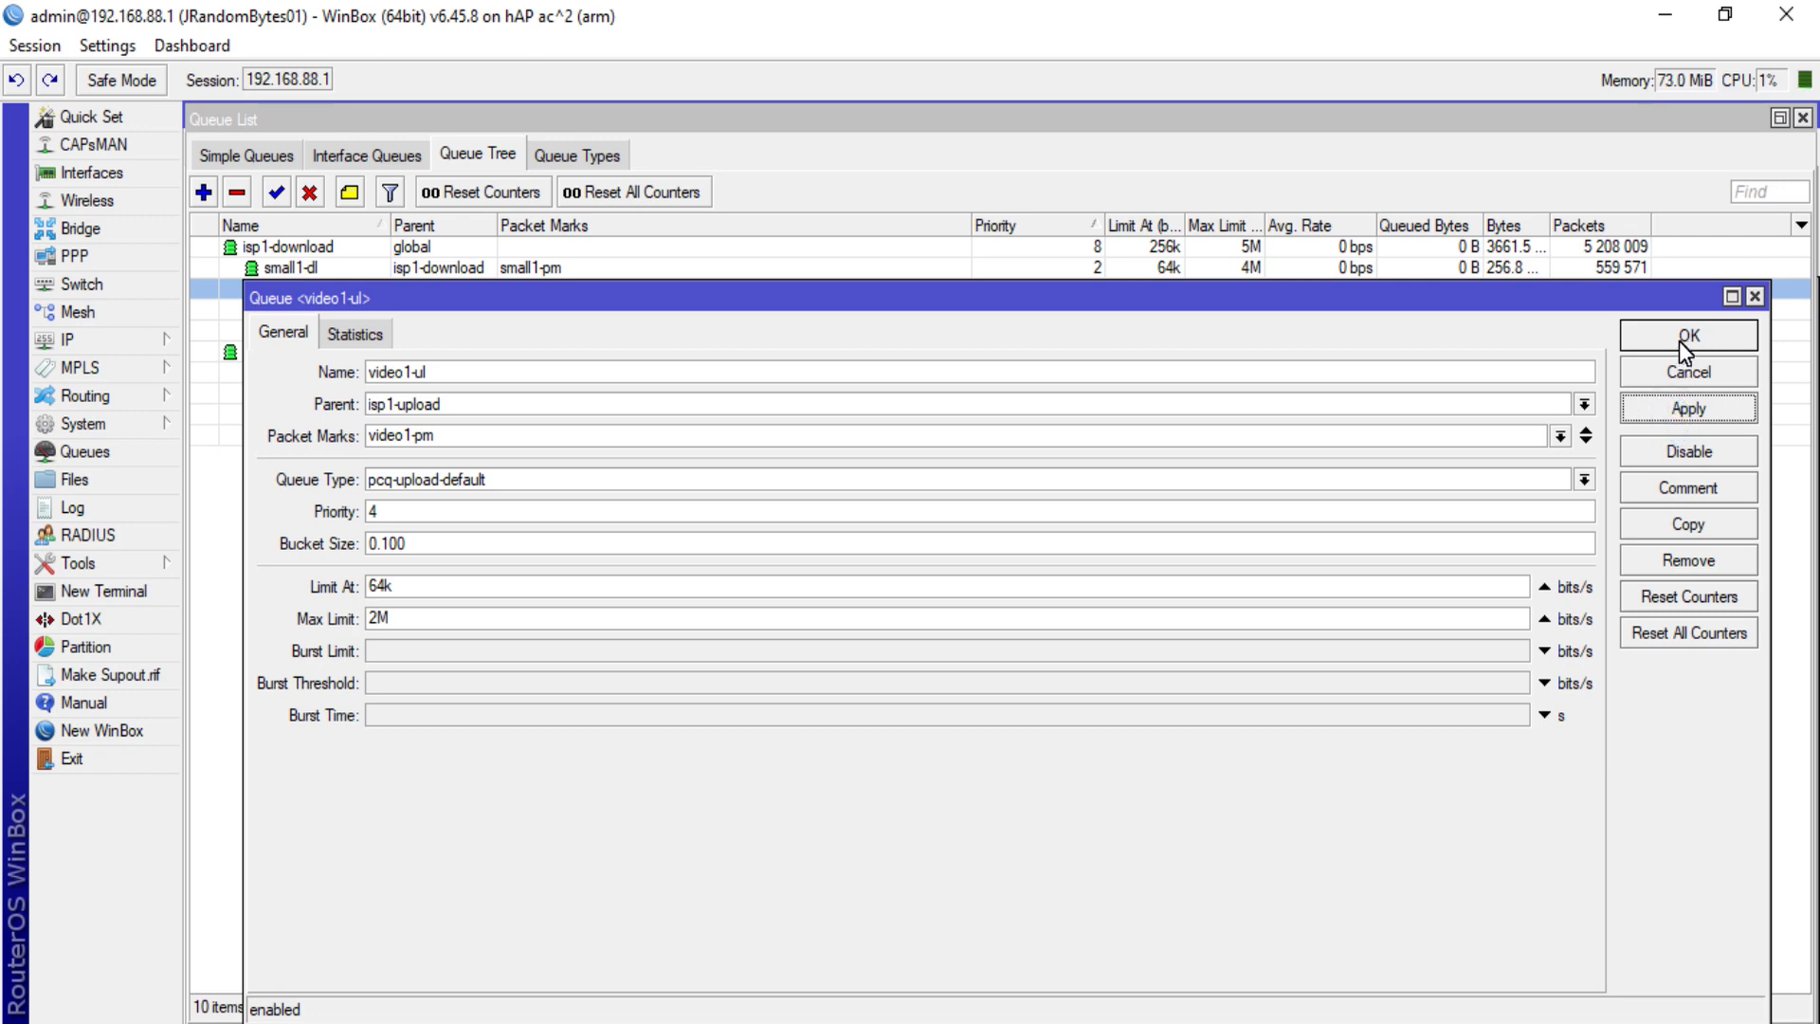
click(1687, 338)
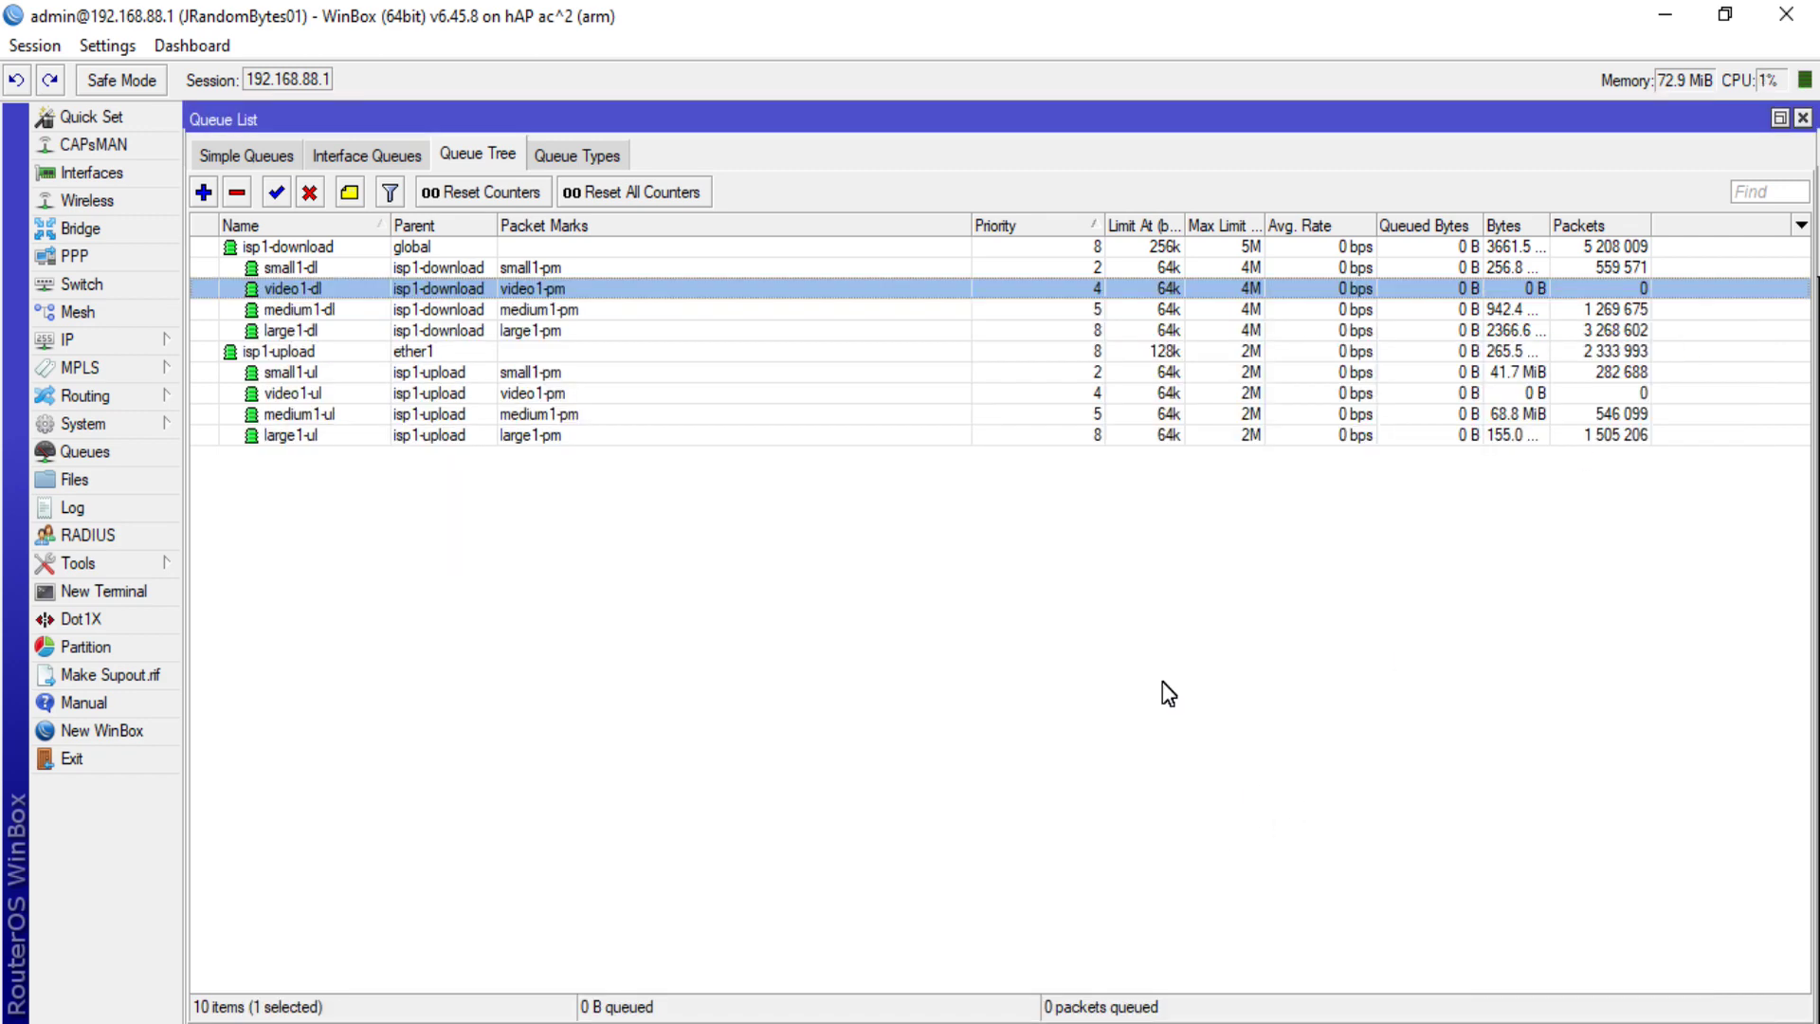
- Review the video1-ul and video1-dl entries in the queue tree alongside the neighbouring queues
click(365, 392)
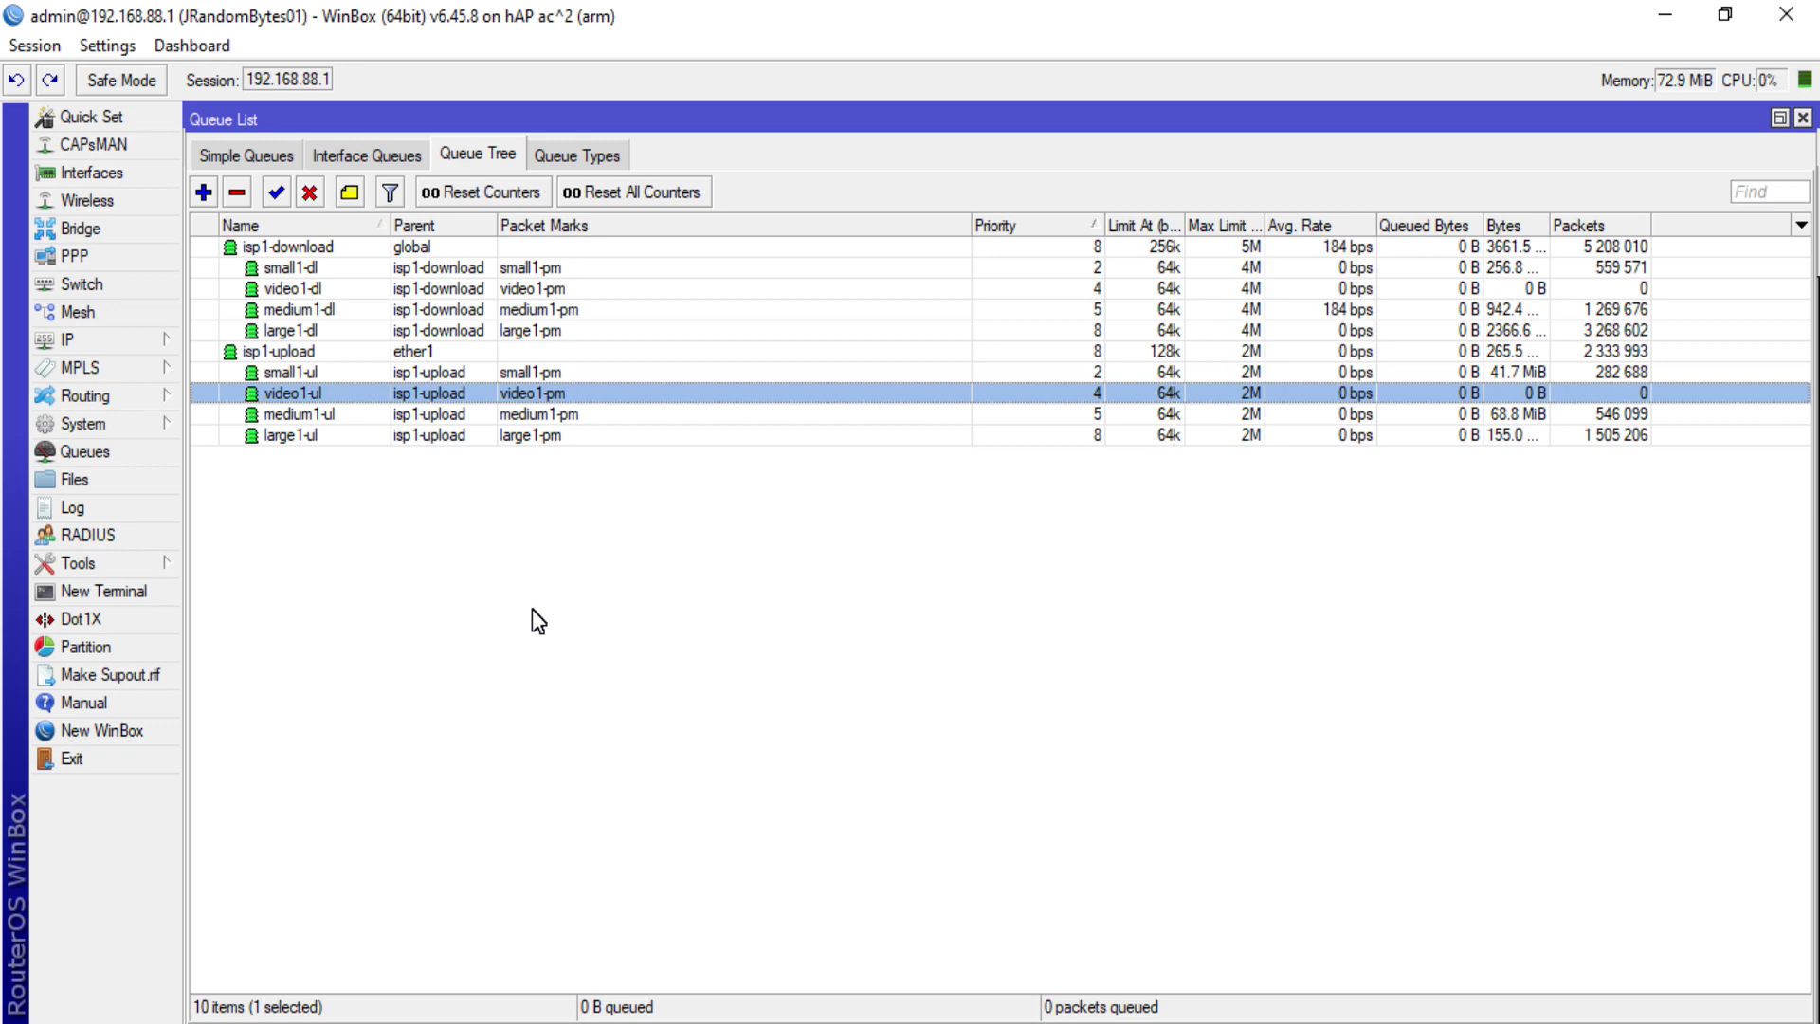
click(853, 310)
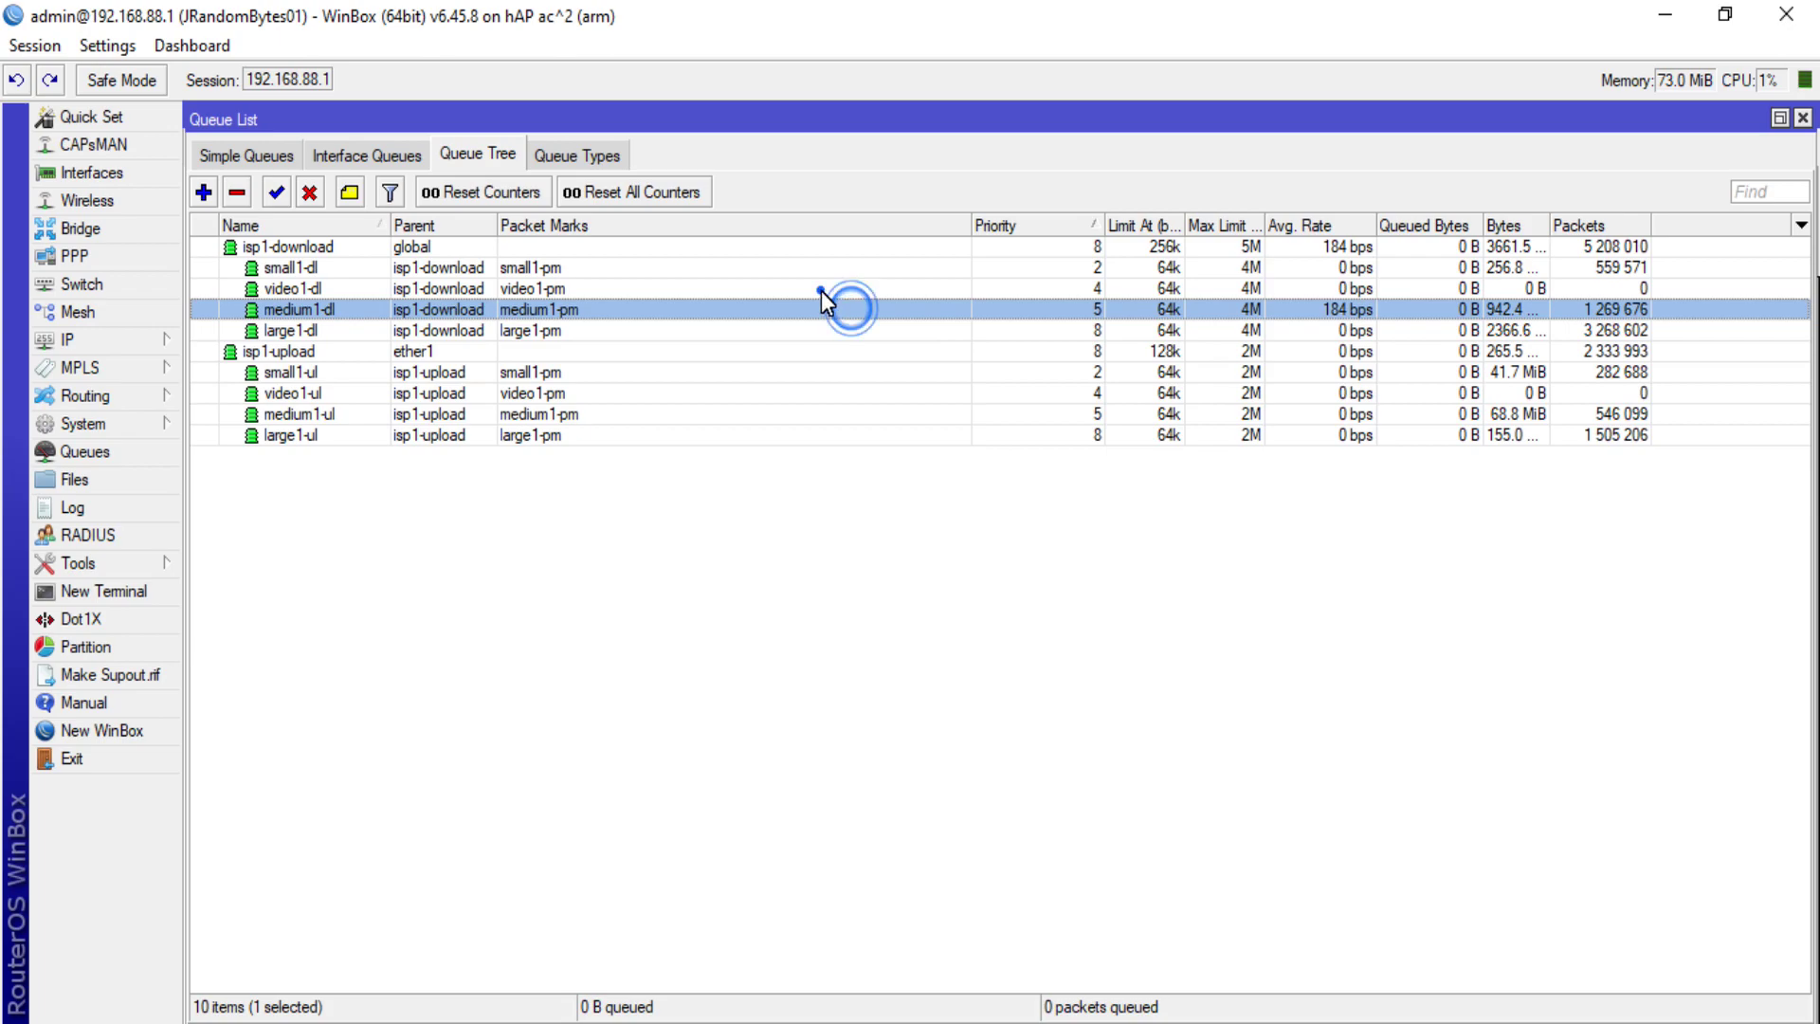
click(823, 291)
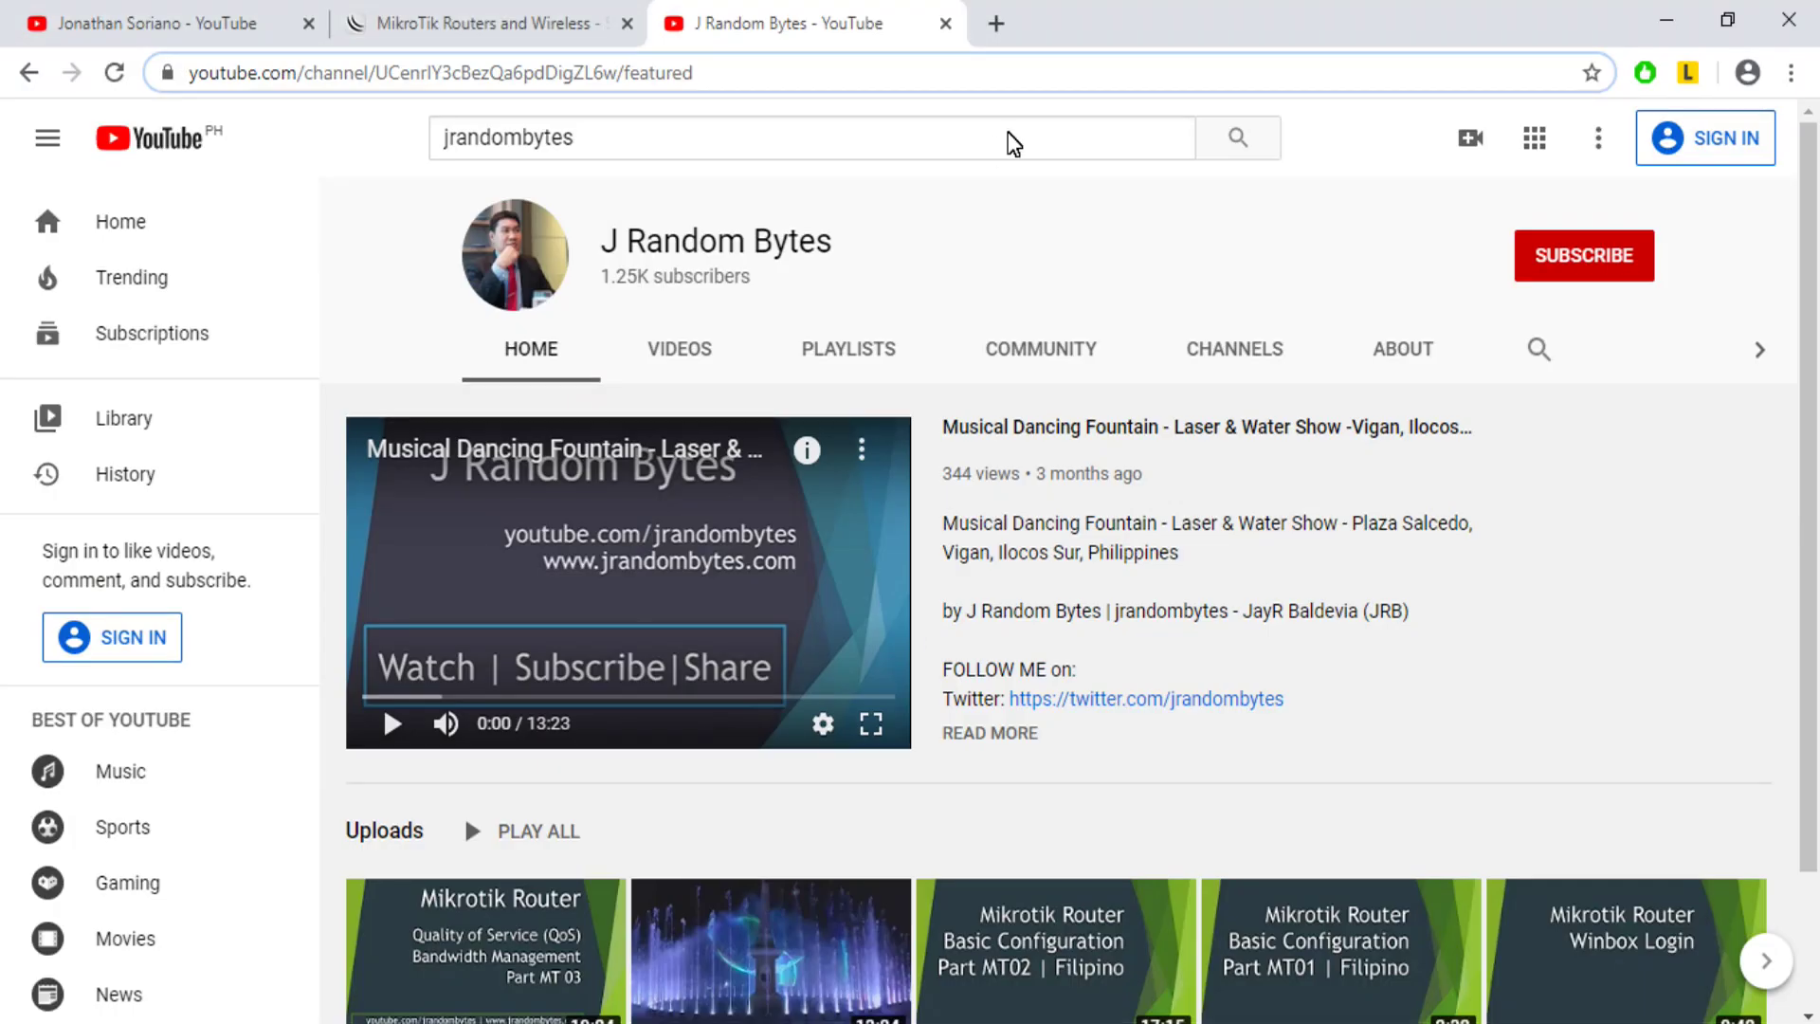
- Switch to the J Random Bytes YouTube channel in the browser and open the Mikrotik Router Basic Configuration Part MT01 video
scroll(1082, 730, down, 2)
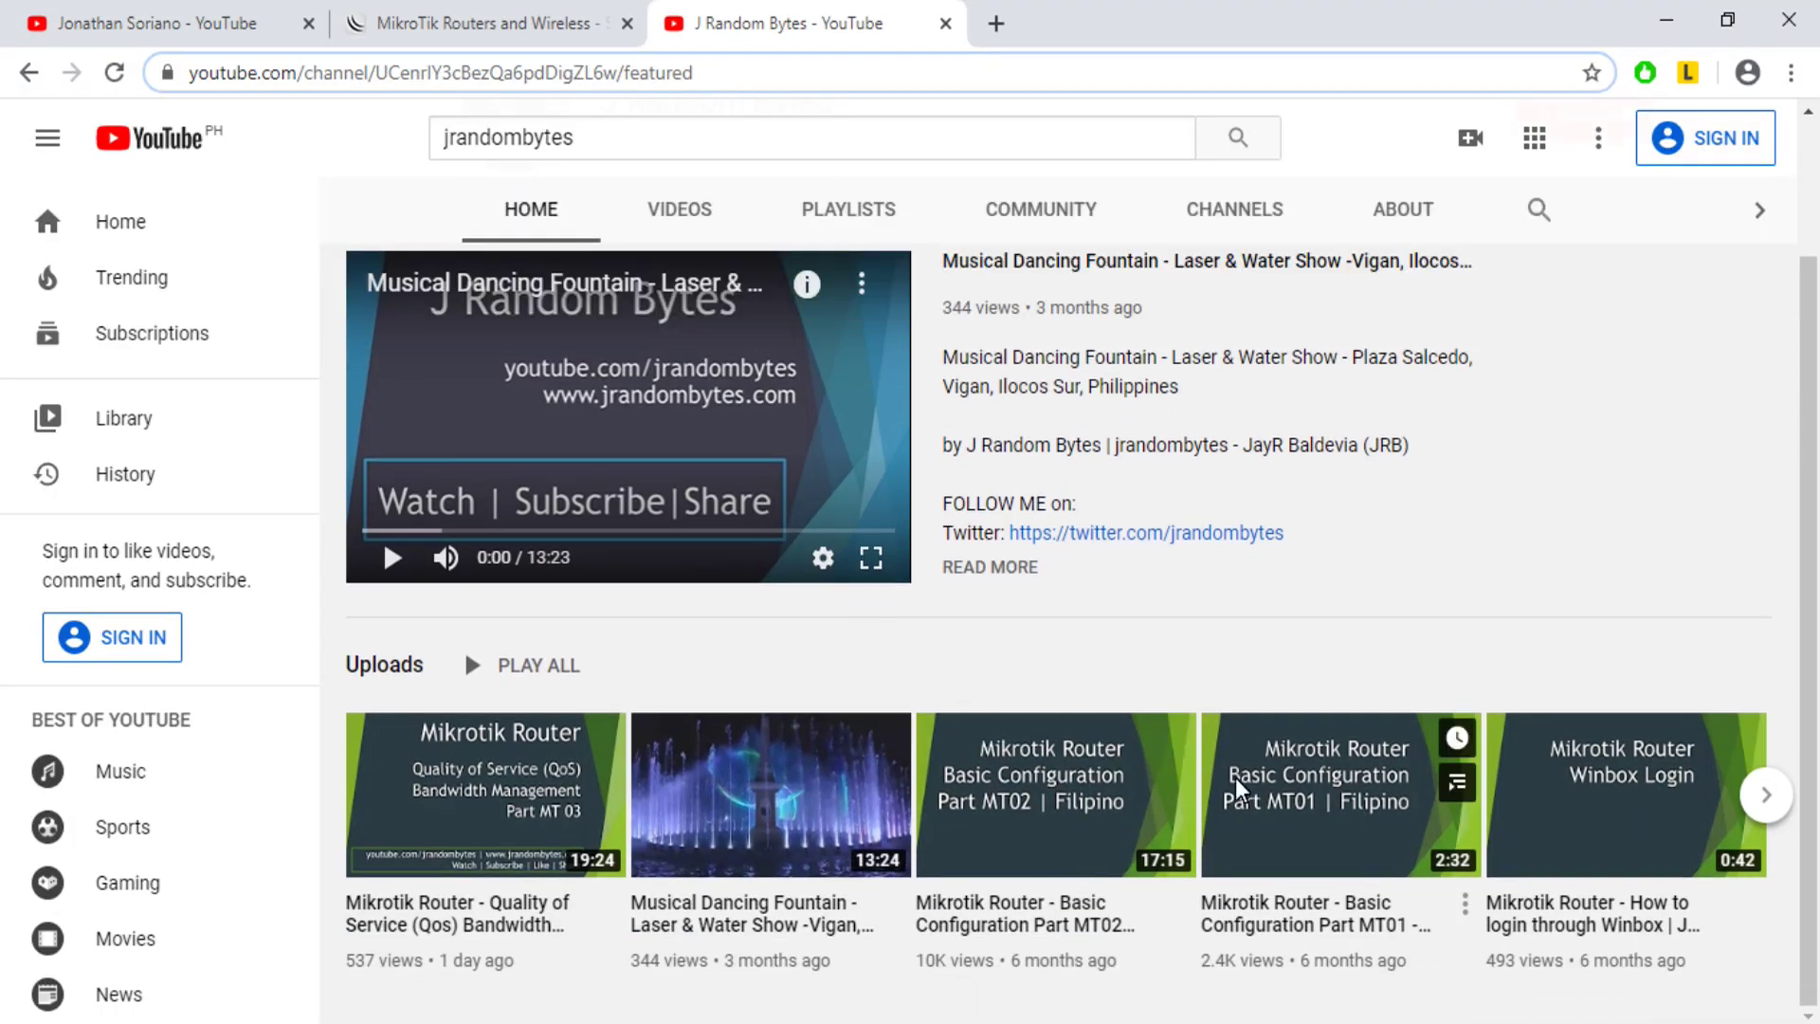
click(1327, 773)
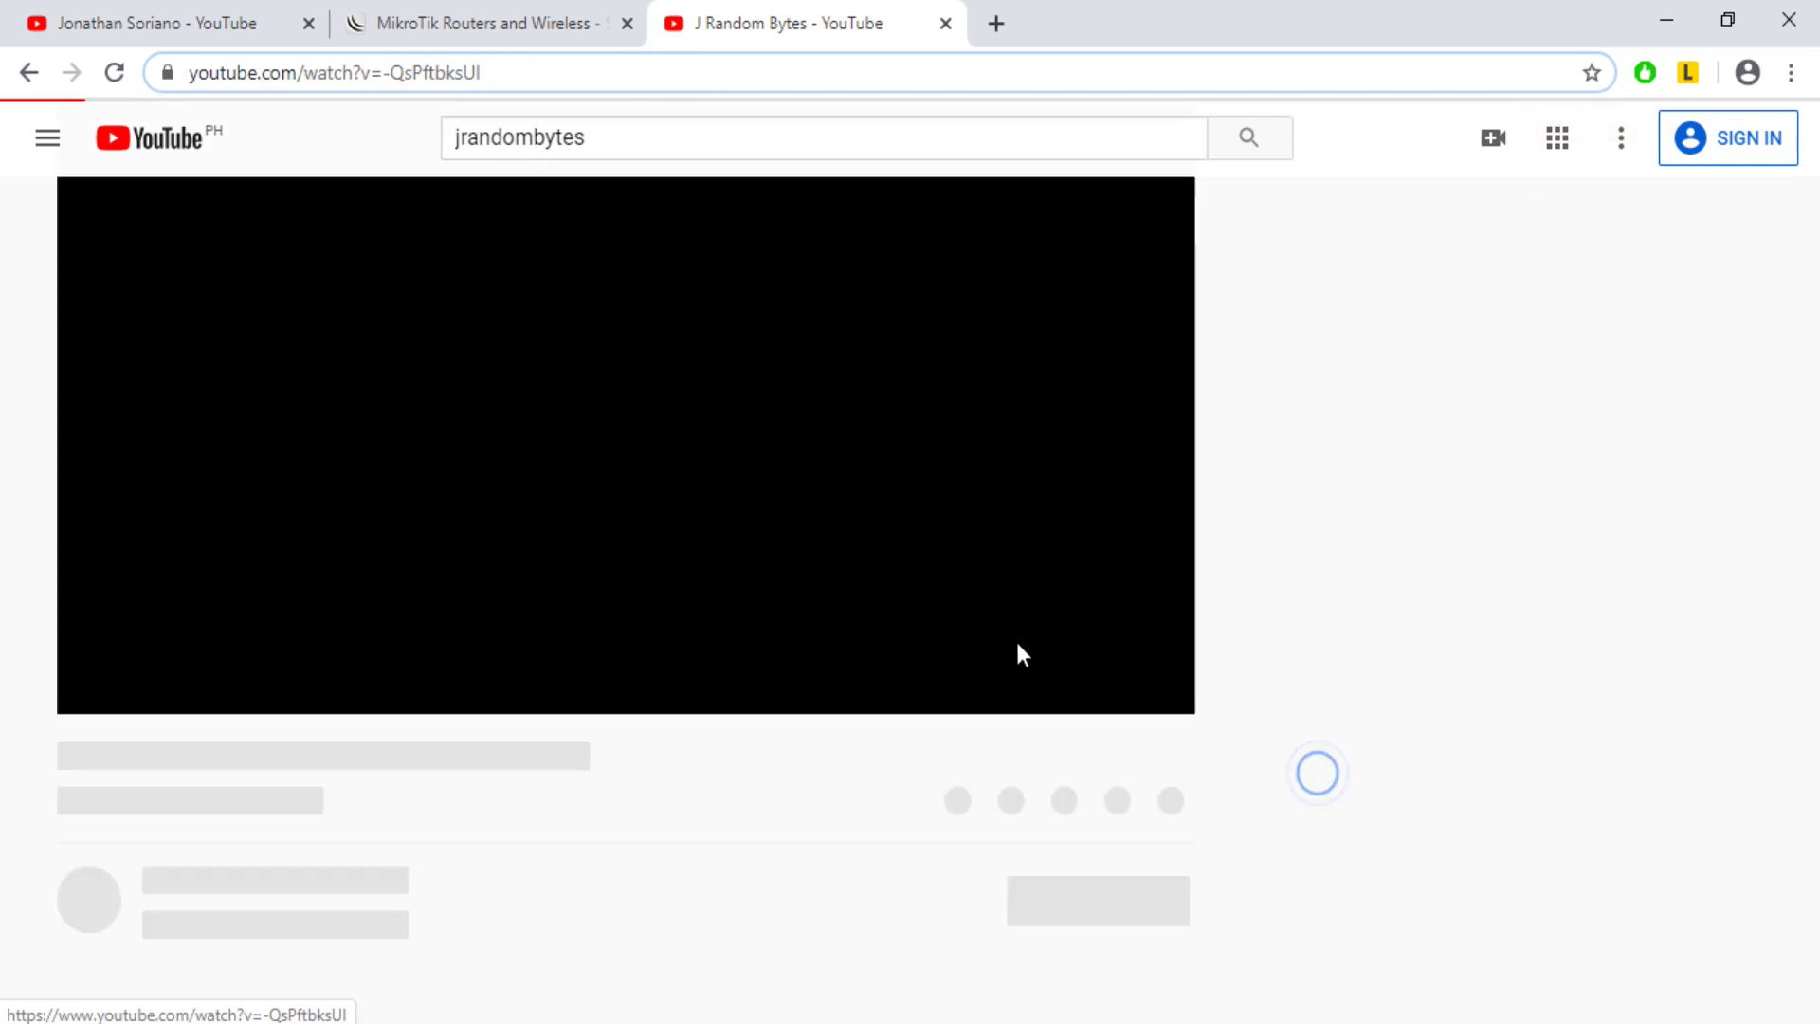
click(204, 854)
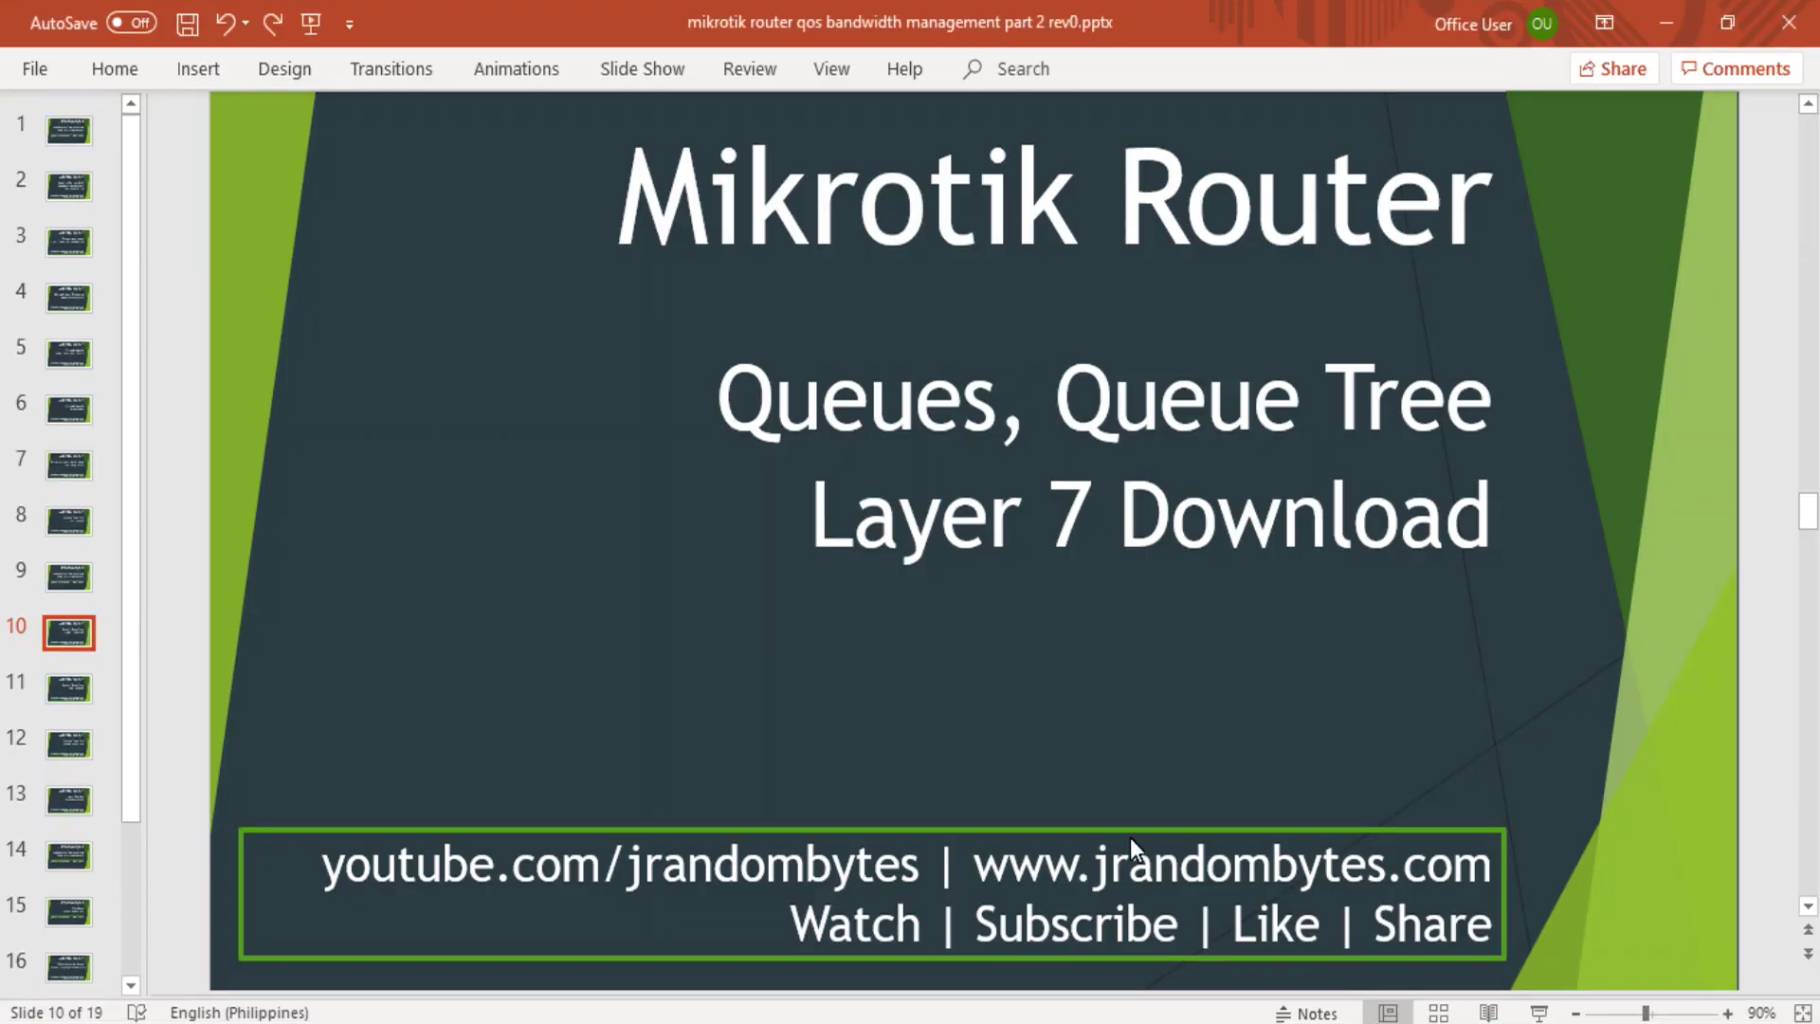
- Switch to the PowerPoint presentation and view slides 11 to 13, from Layer 7 Upload to Layer 7 Netflix
click(71, 692)
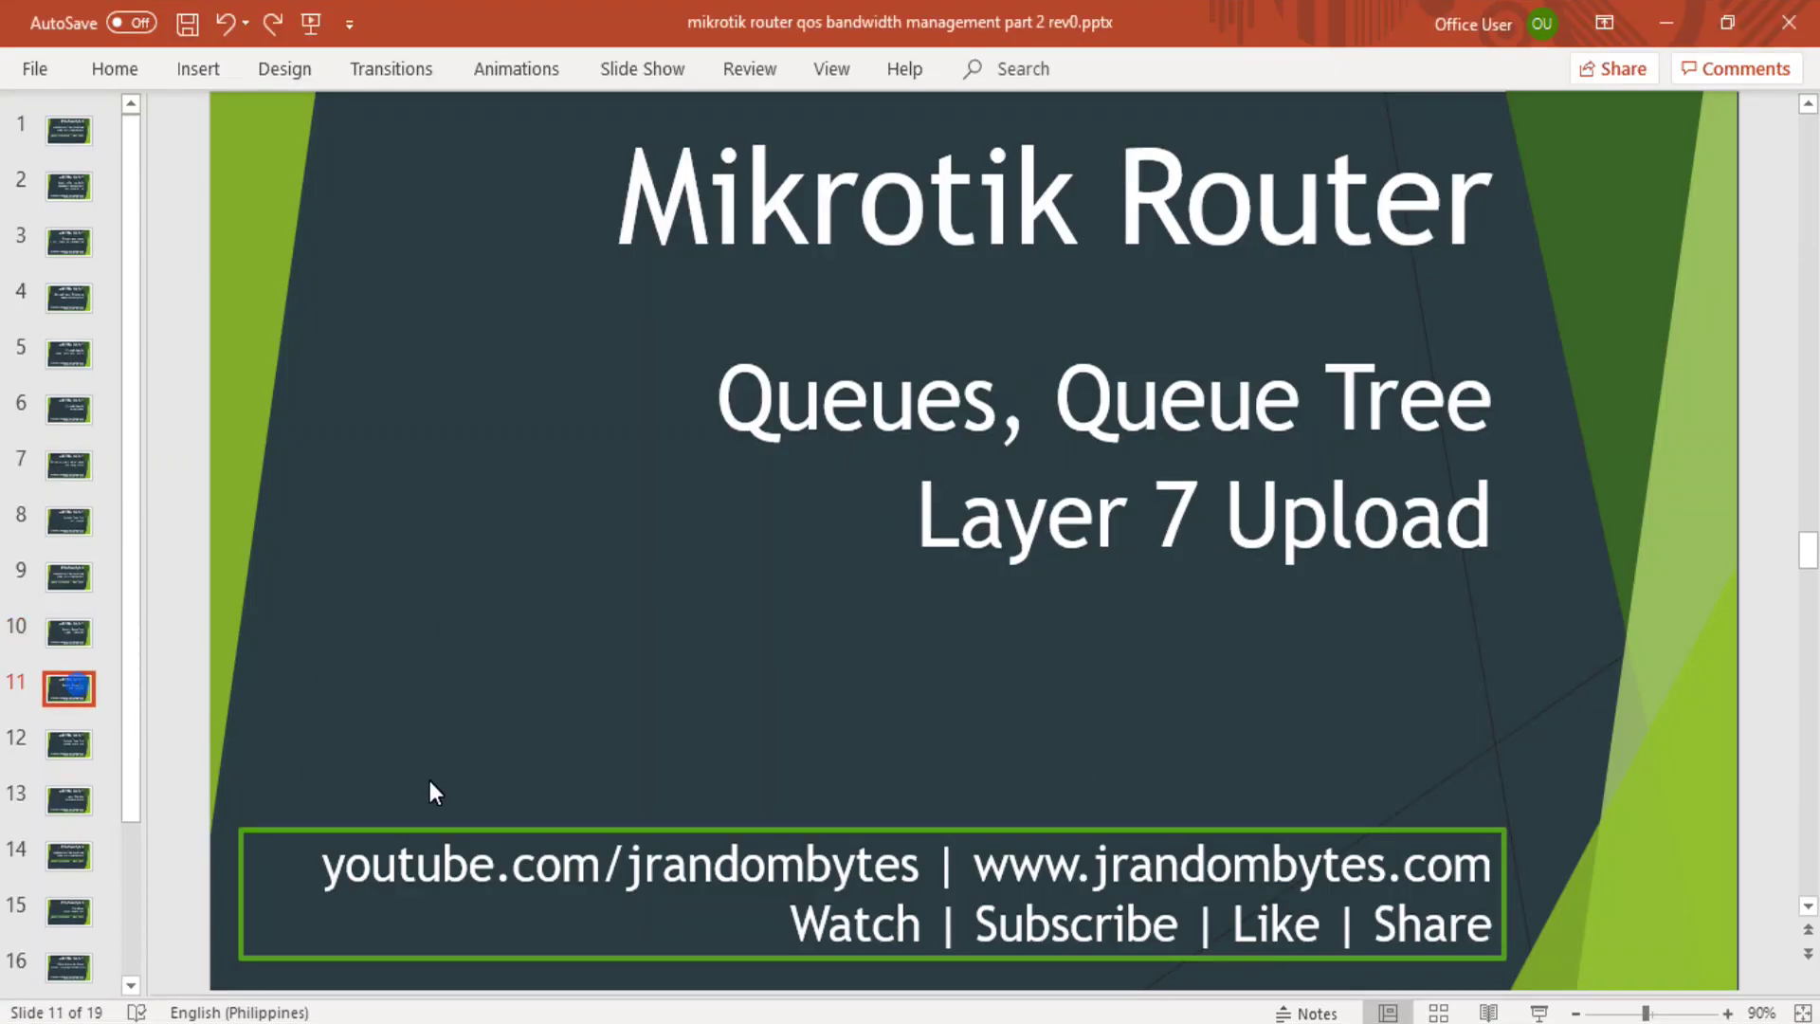
click(71, 744)
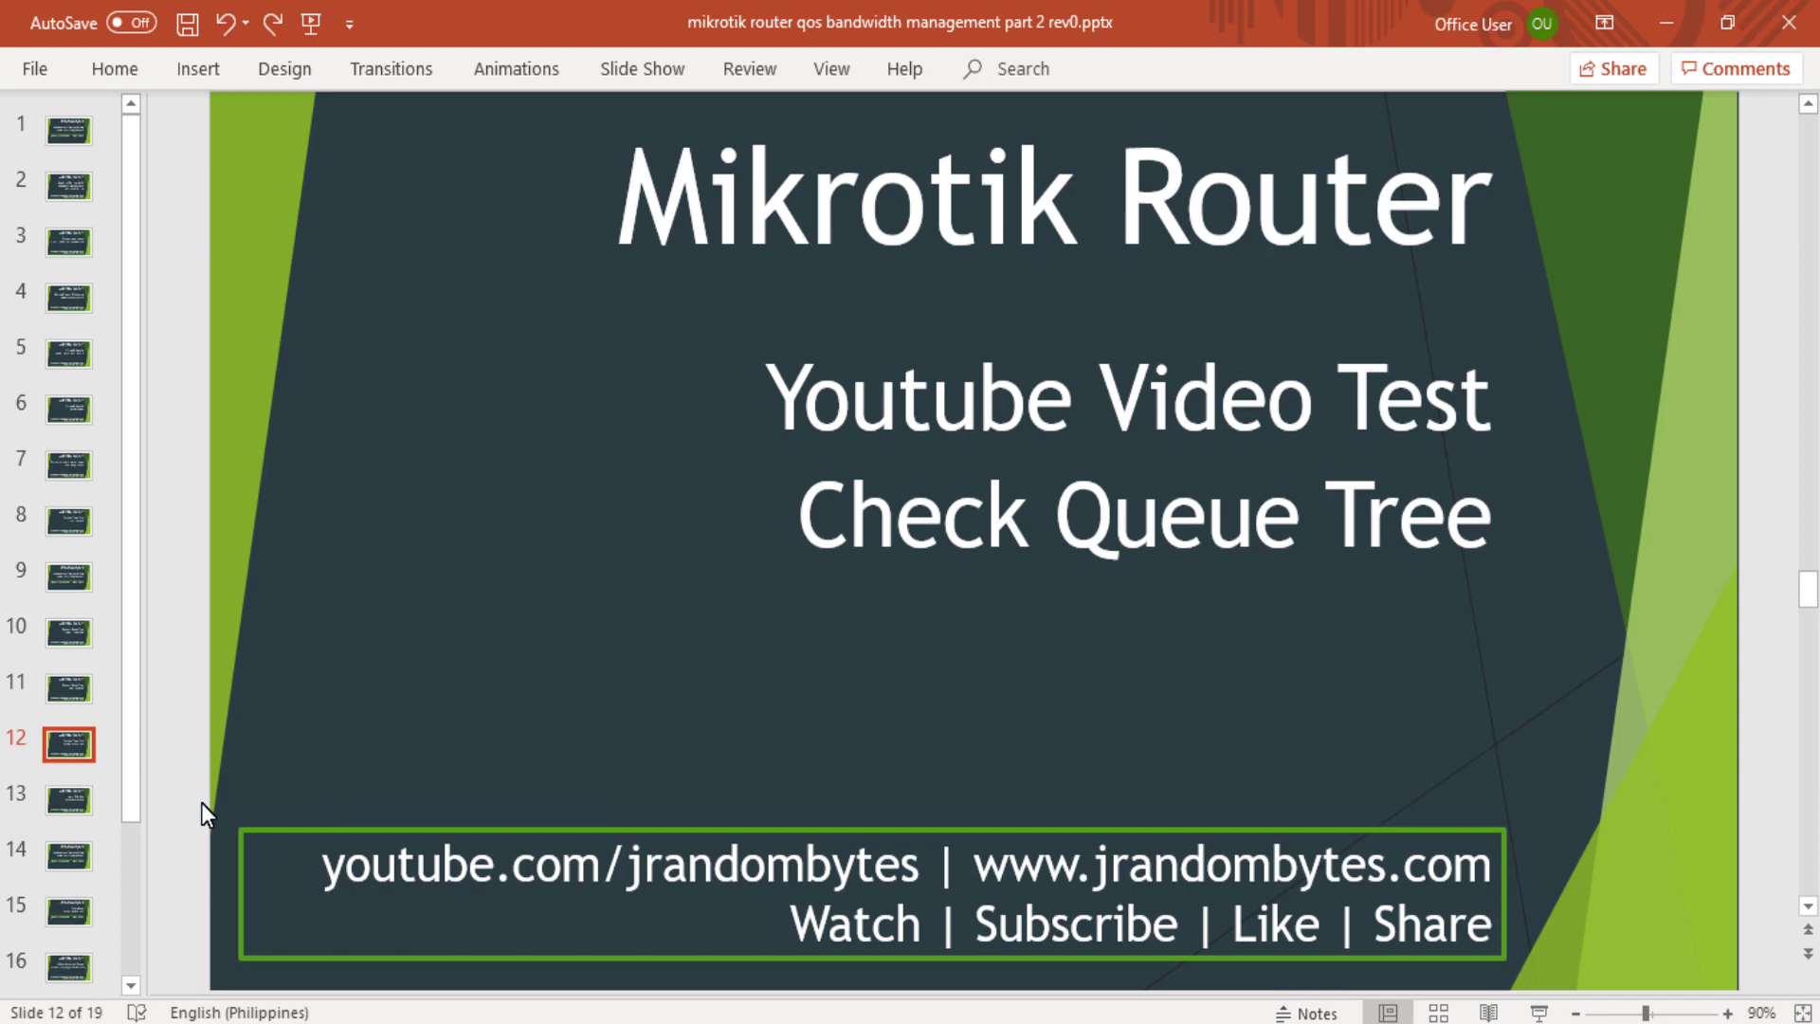
click(59, 805)
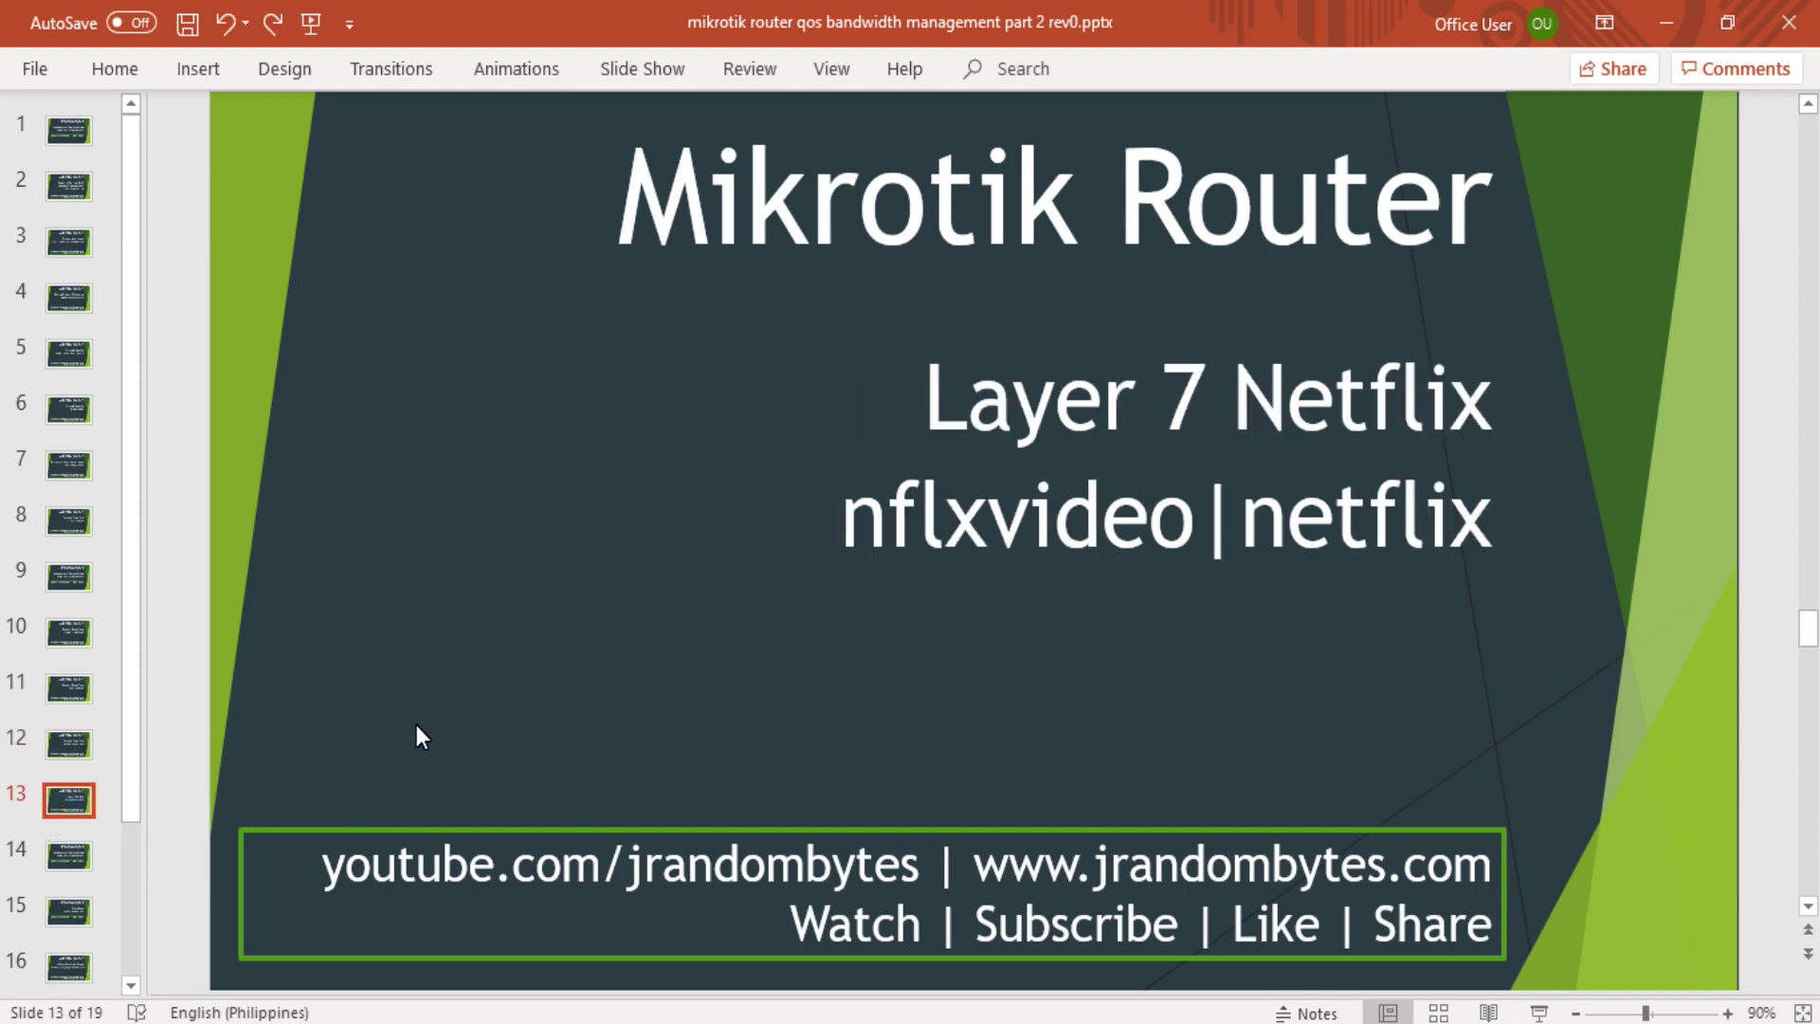